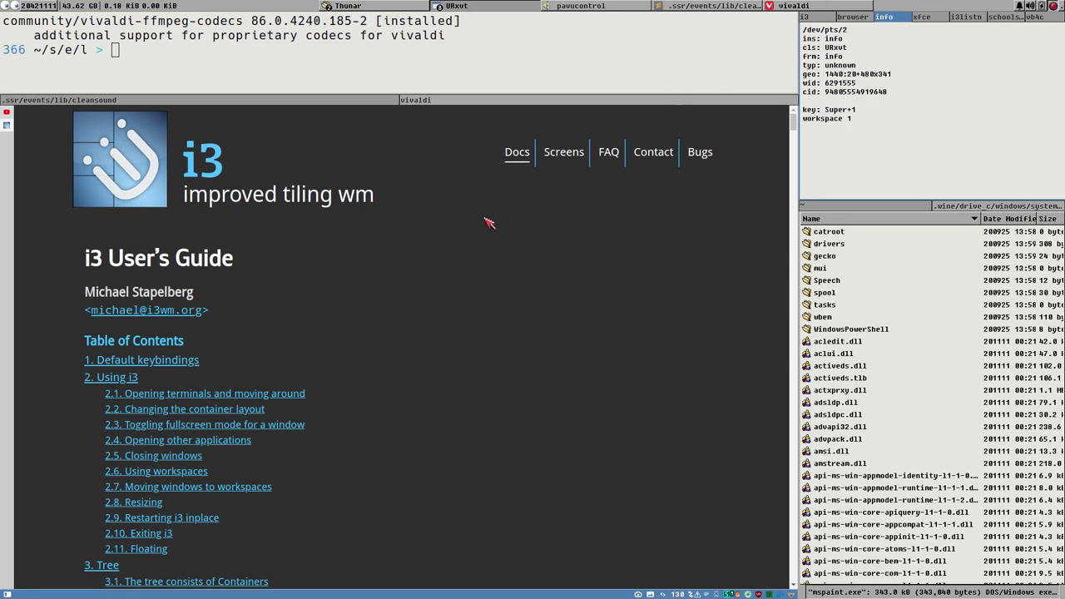
- Search pacman for 'vivaldi', enlarge the terminal pane, and select the community/vivaldi result
text(pacman -Ss vivaldi)
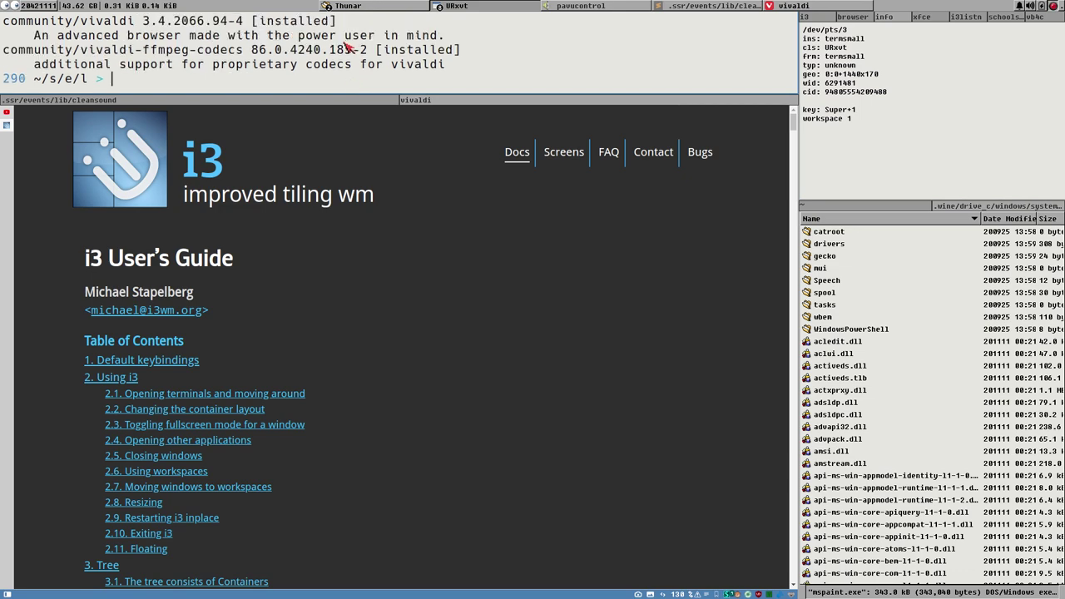
drag(329, 94, 316, 172)
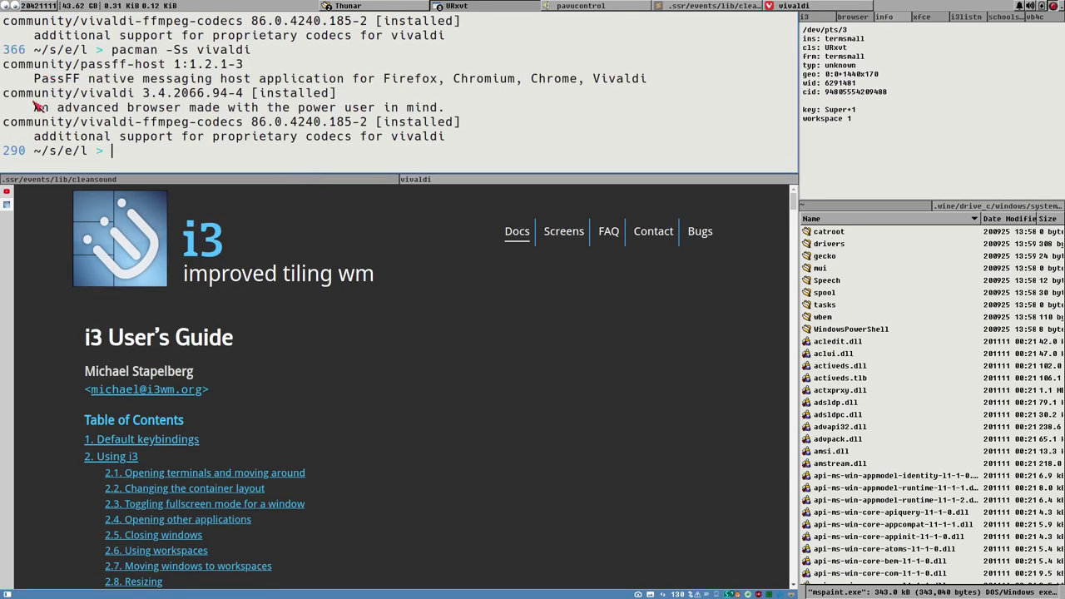
double_click(35, 98)
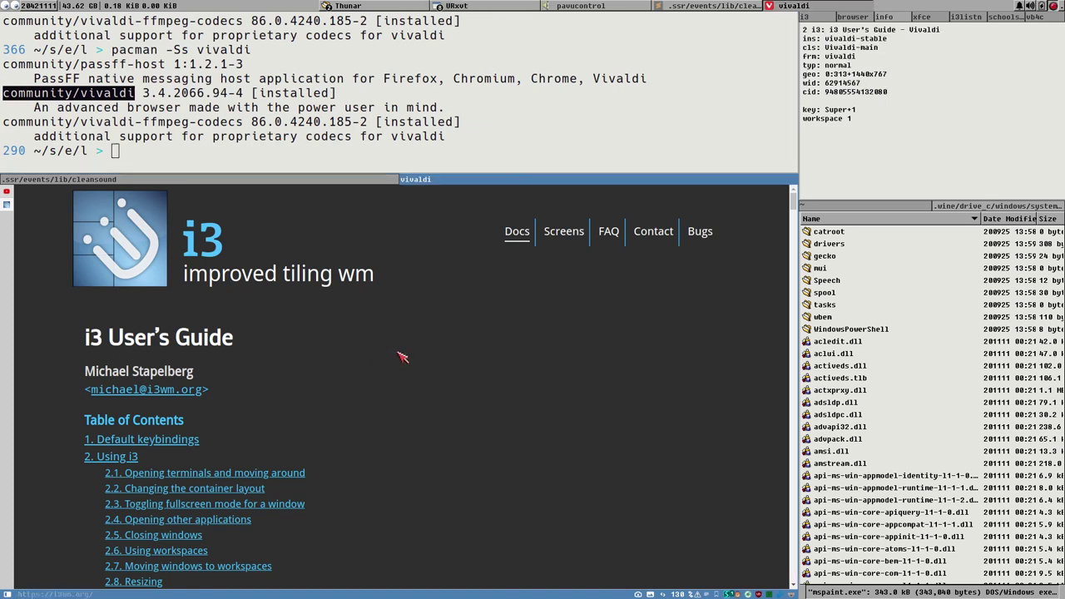
- Move Vivaldi into the left column and open the XFCE GitLab profile from linklord
key(super+j)
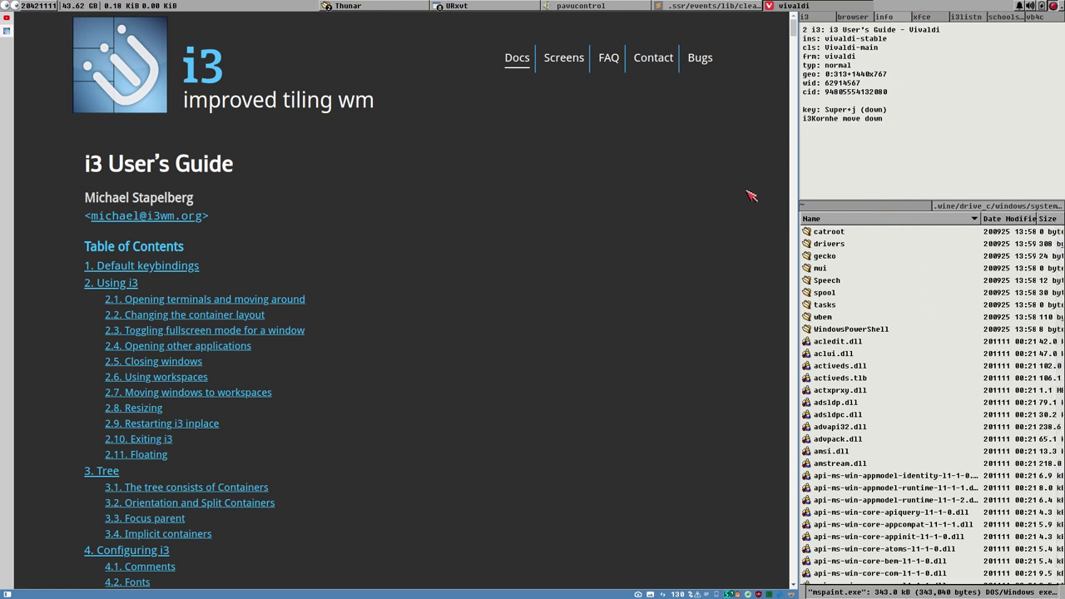
key(super+semicolon)
key(Return)
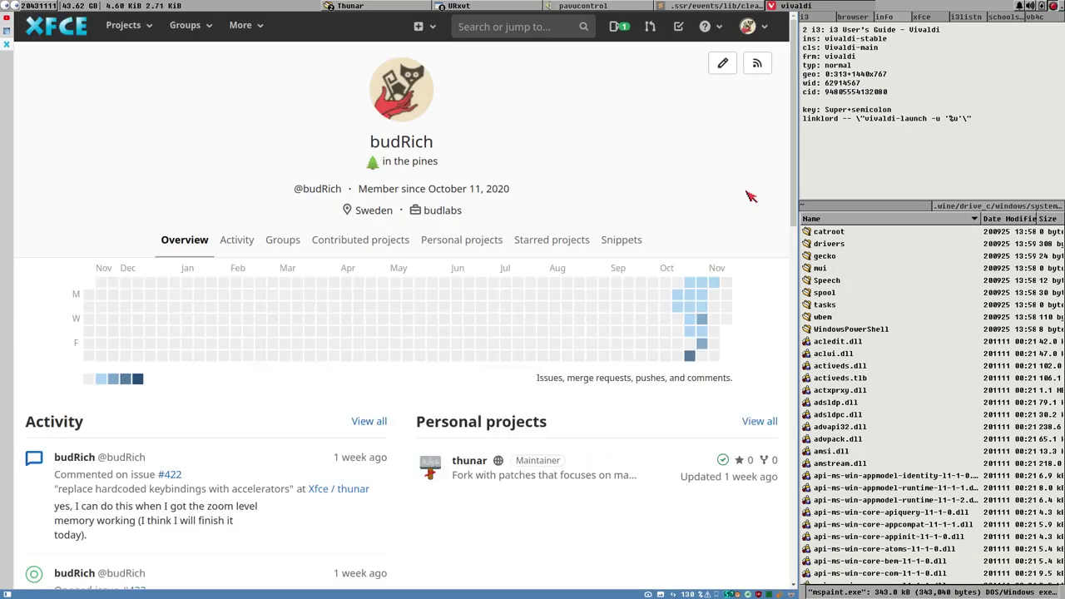
- Open the thunar fork project and scroll through its files and README
click(470, 463)
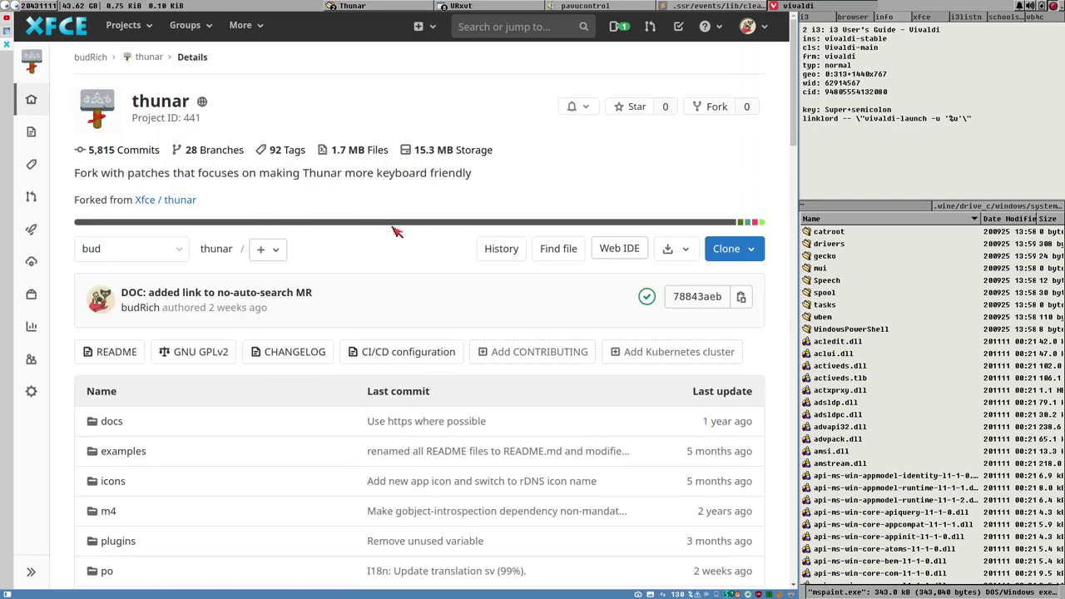
scroll(394, 227, down, 5)
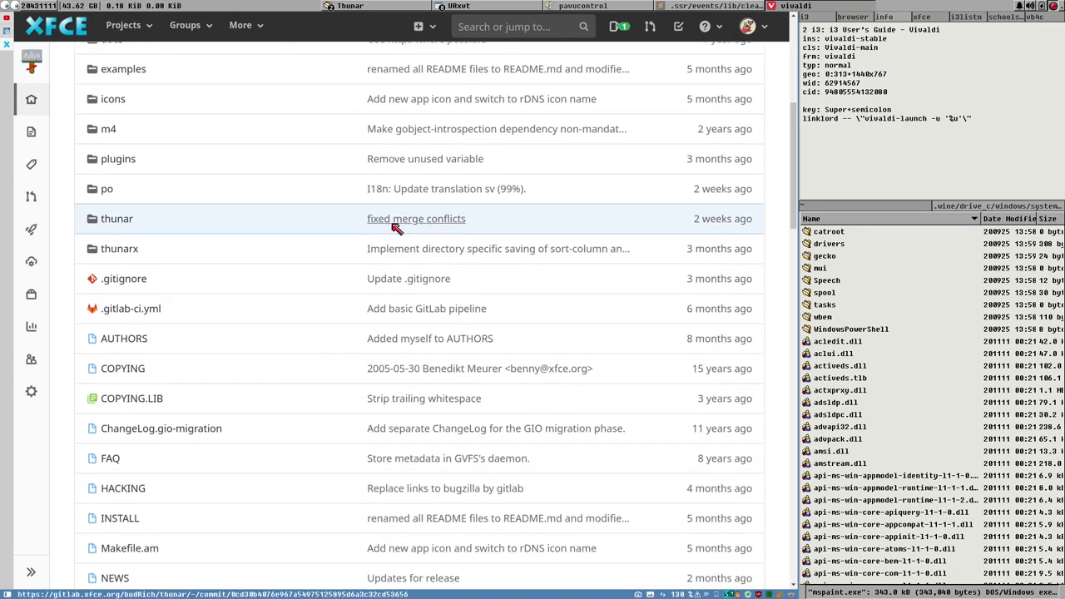
scroll(394, 227, down, 8)
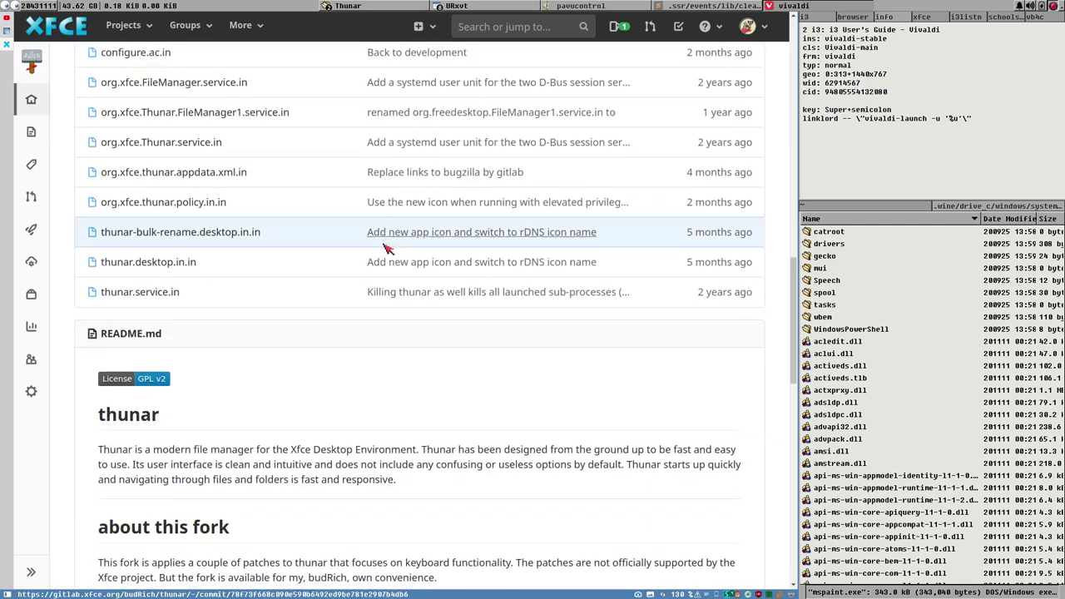
scroll(370, 304, down, 3)
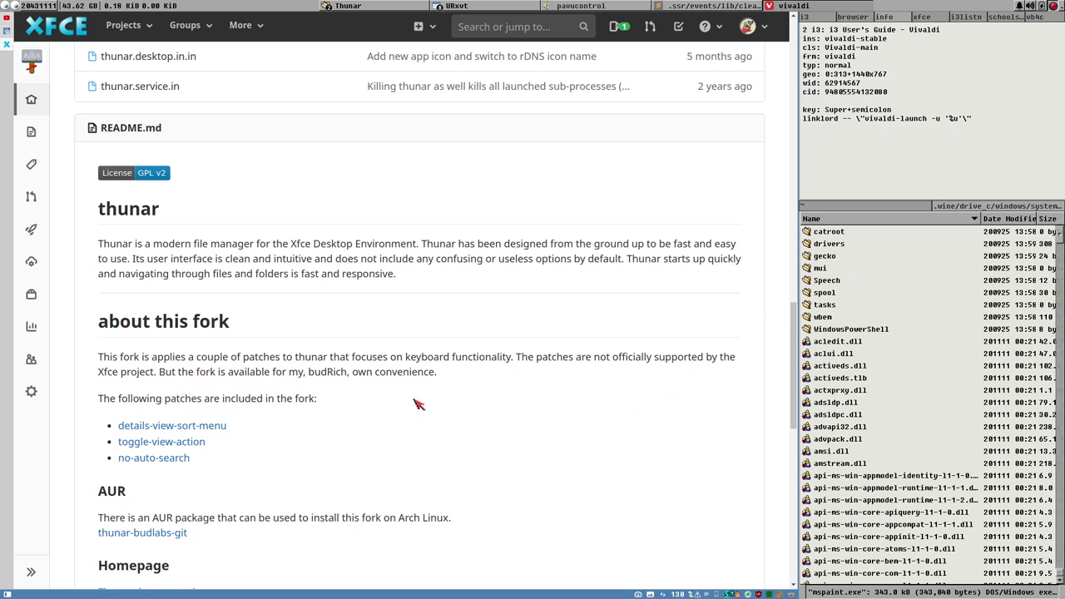
- Show the home folder in a taller Thunar pane and load the GitHub dashboard
click(879, 206)
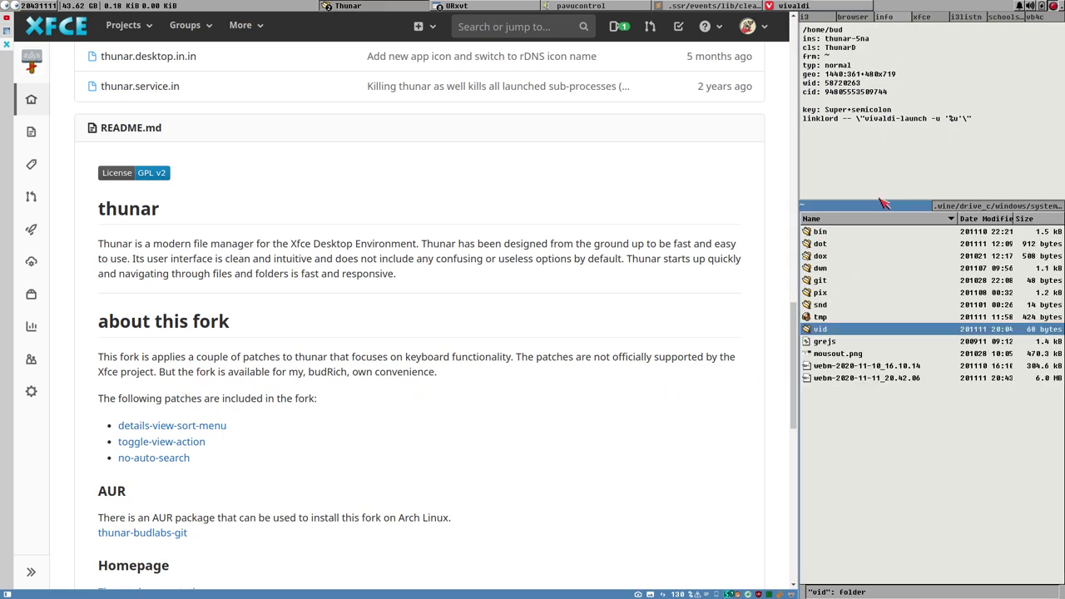
drag(879, 191, 879, 148)
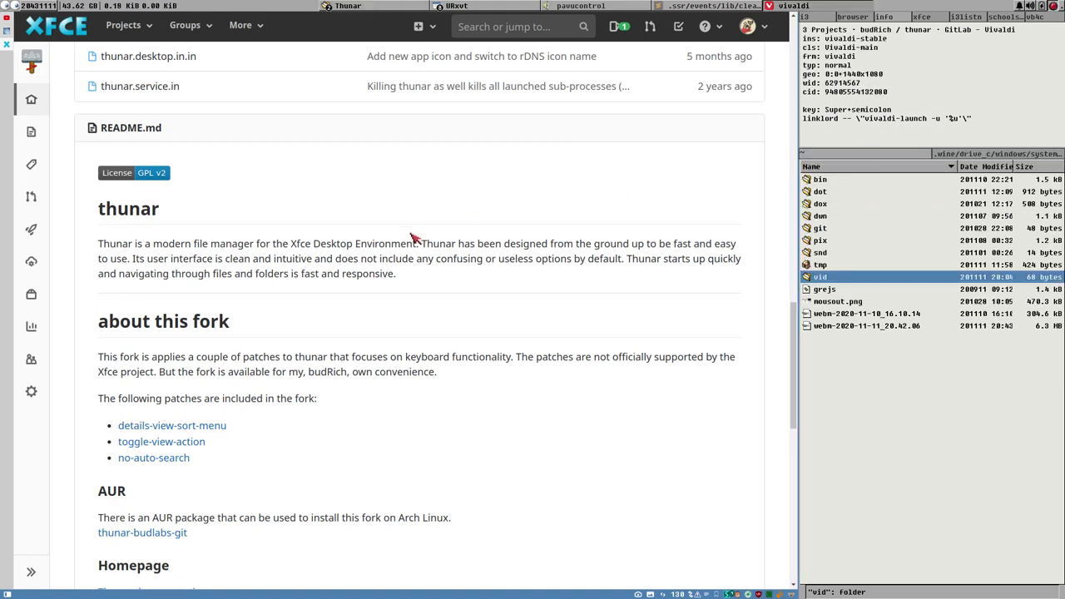
key(F5)
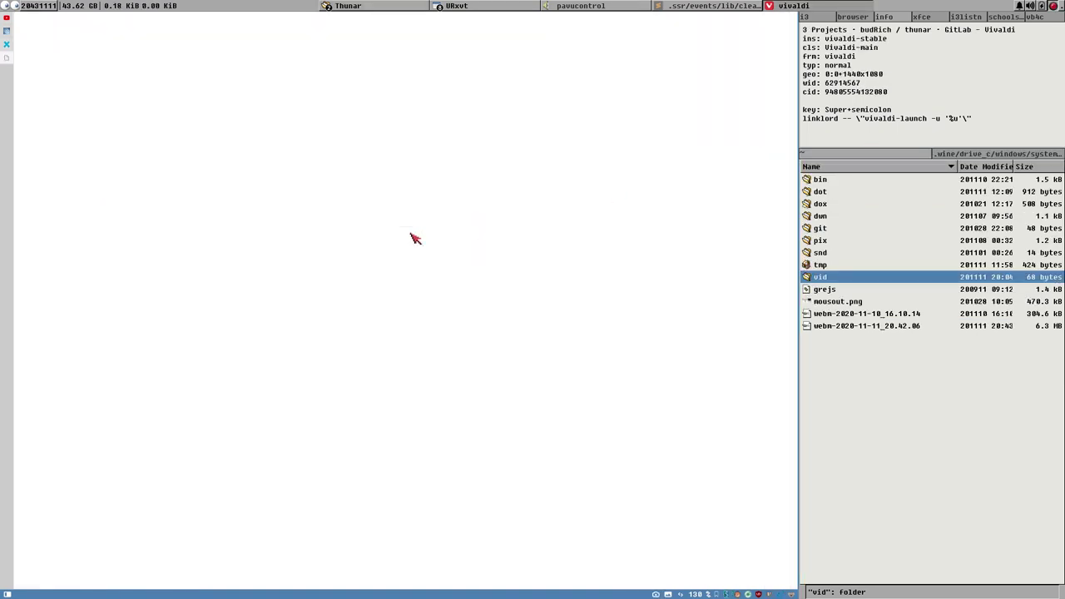
- Filter the repository list by 'iThuna' and open budRich/iThunar
click(91, 165)
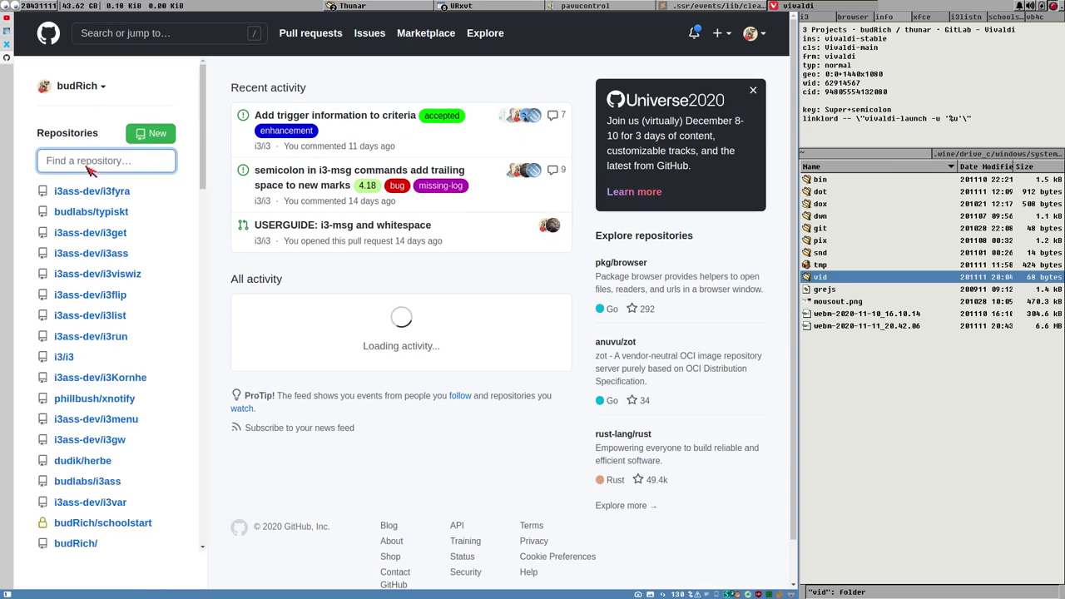
text(iThuna)
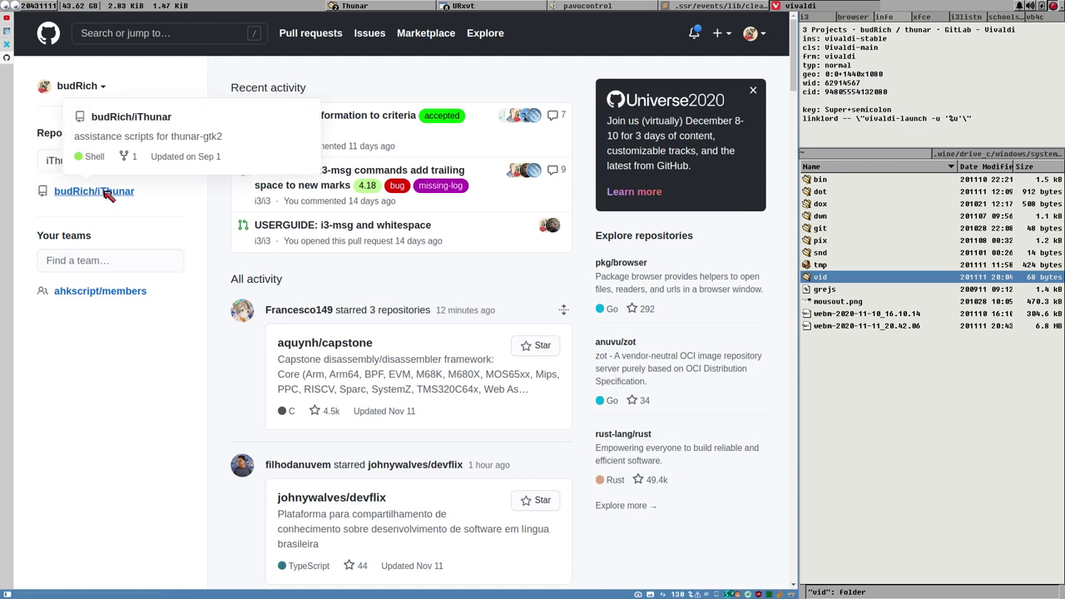
click(105, 190)
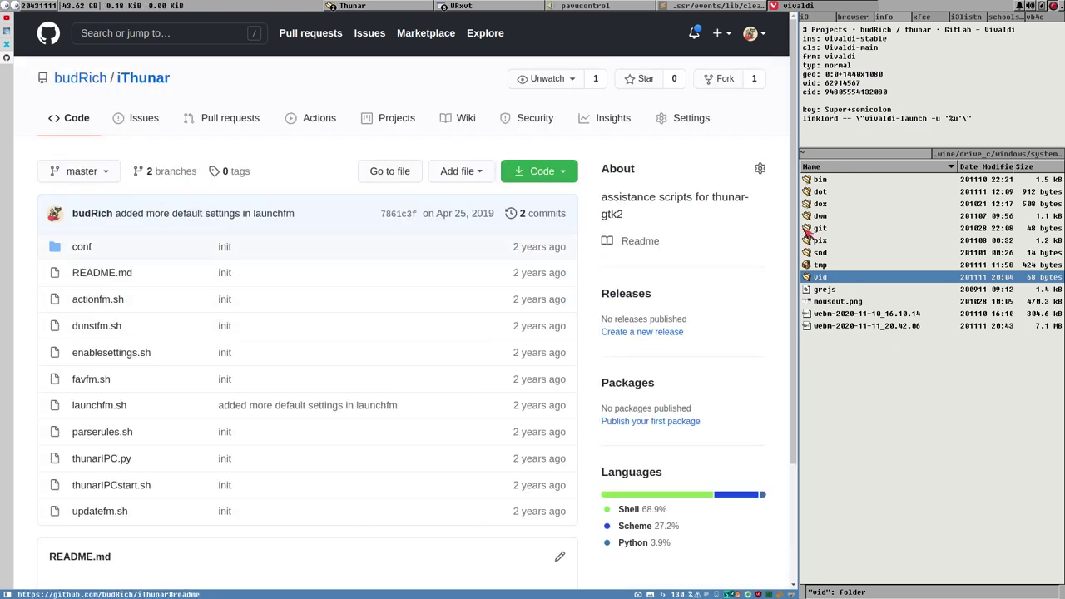
scroll(266, 340, down, 3)
scroll(776, 258, up, 2)
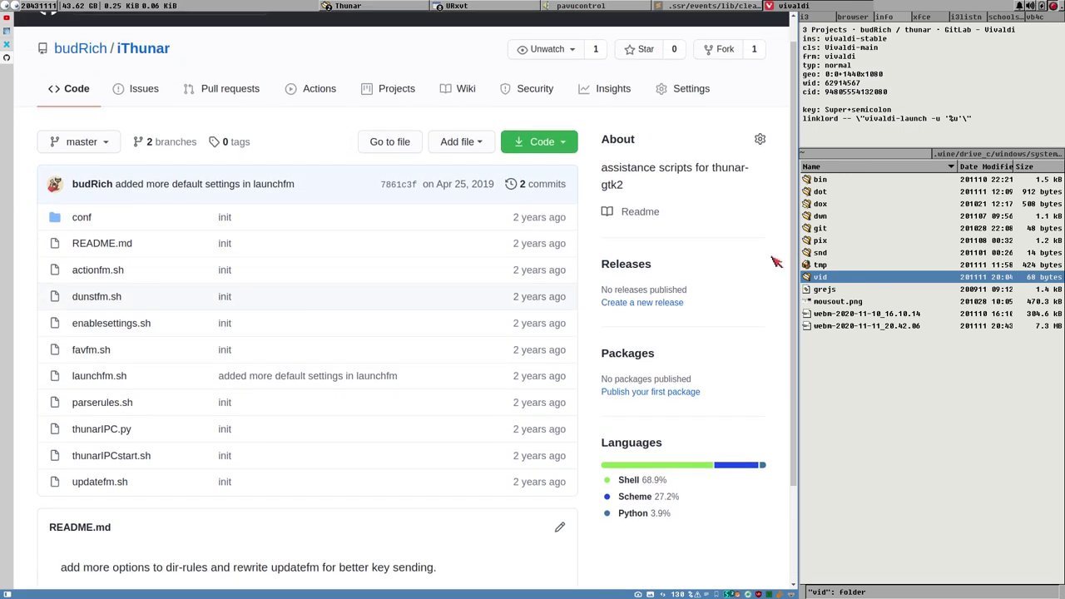
- Switch Thunar to icon view and open the git folder
click(820, 228)
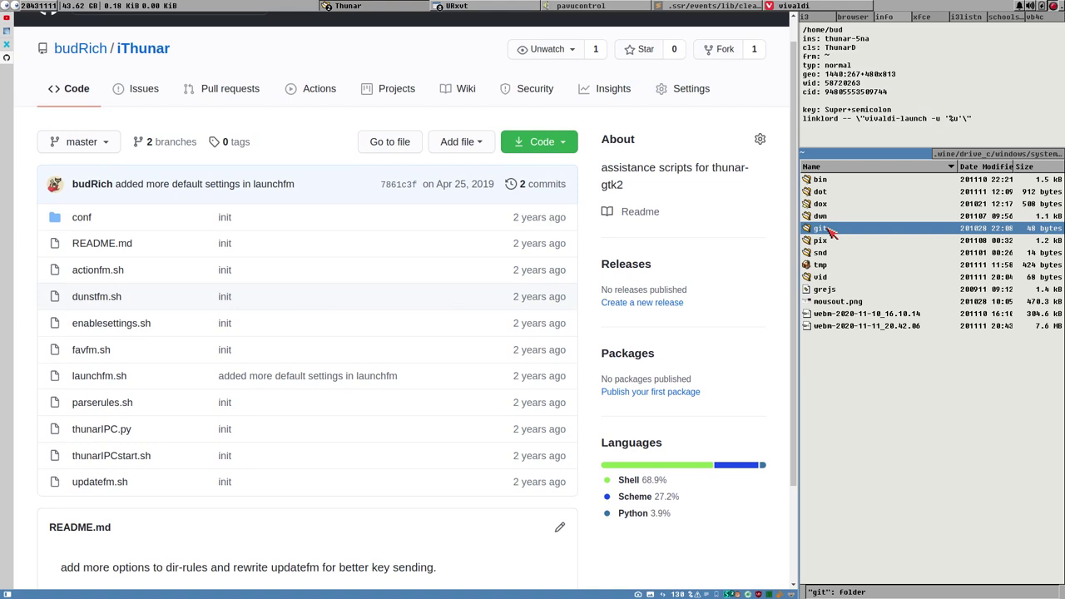
key(ctrl+1)
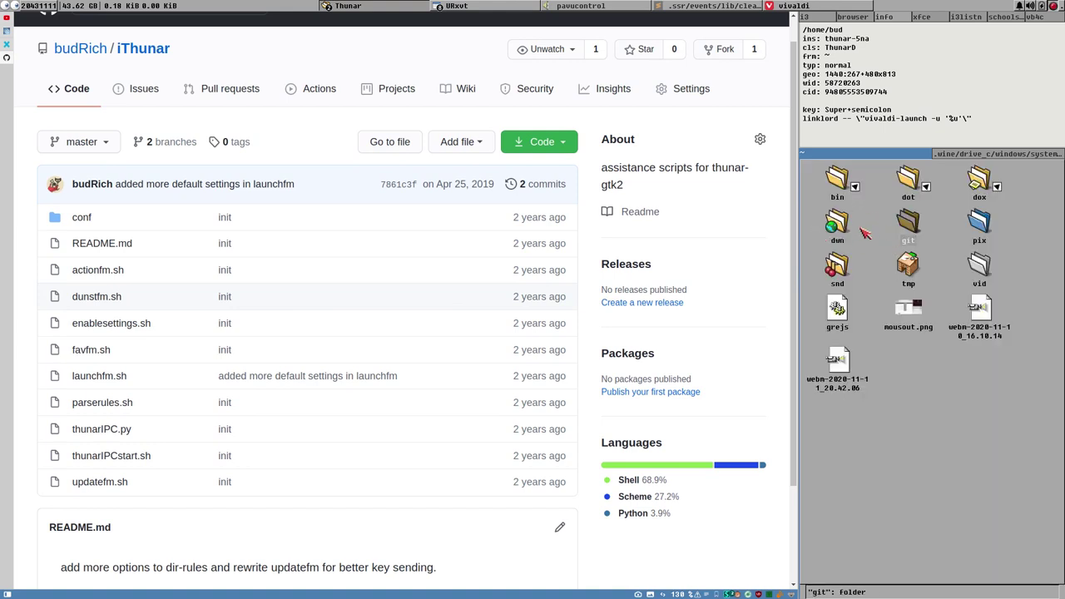
double_click(906, 238)
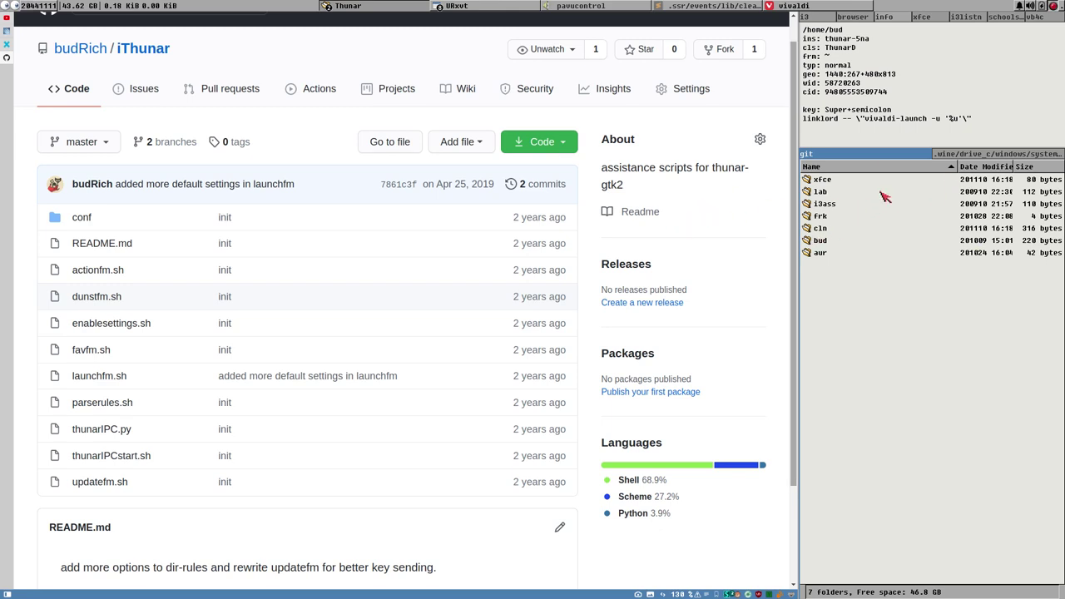
- Show Thunar's menu bar, look at Edit > Preferences, and return to the home folder
key(ctrl+m)
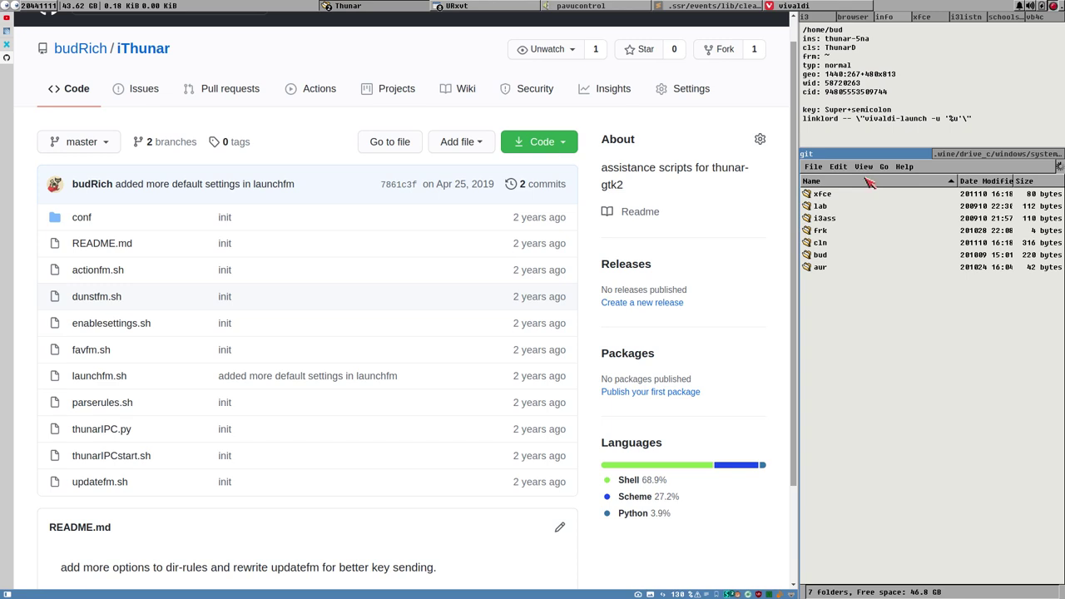
click(841, 168)
click(869, 315)
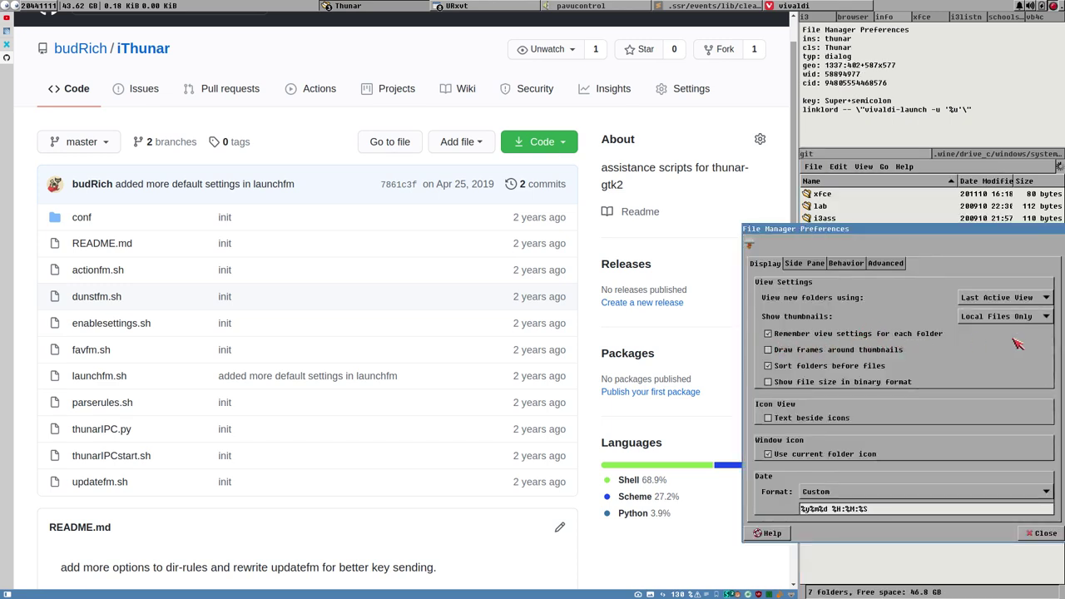
click(1043, 538)
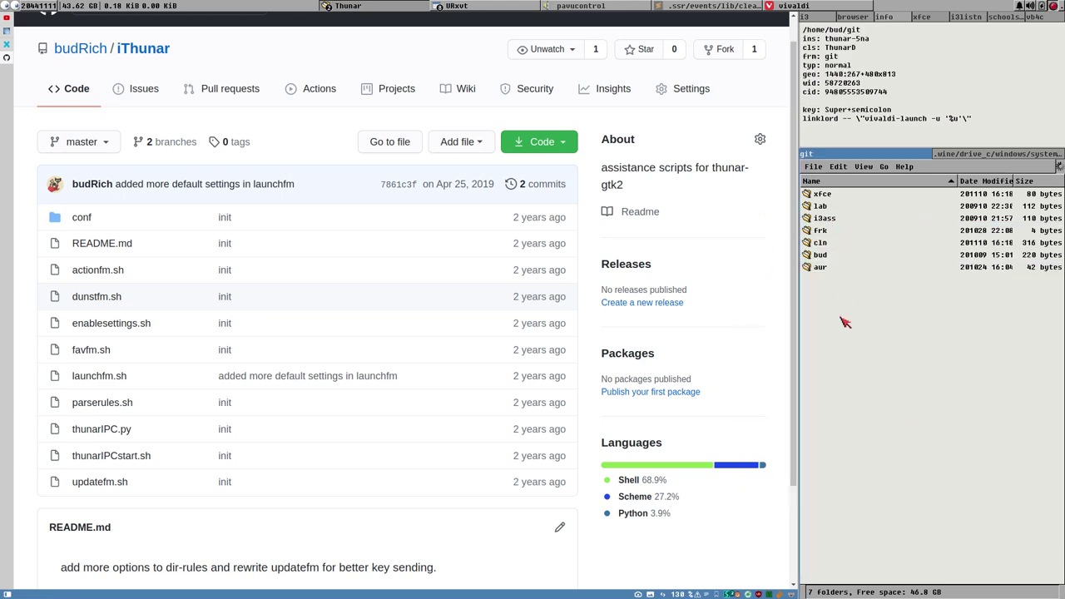
key(BackSpace)
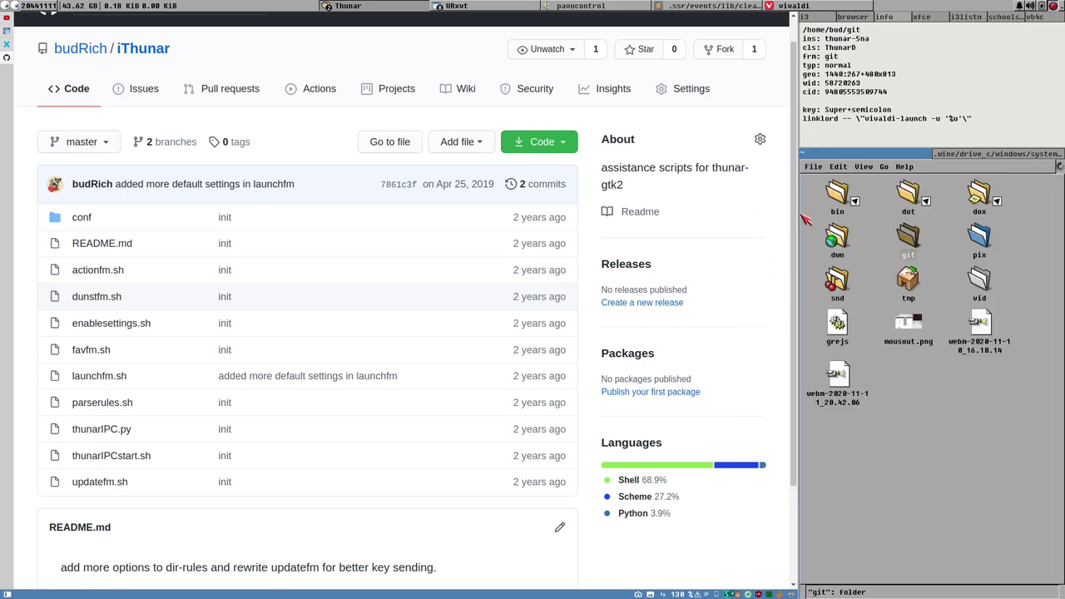
- Bring back the GitLab thunar fork page and browse its file list and patch README
click(7, 48)
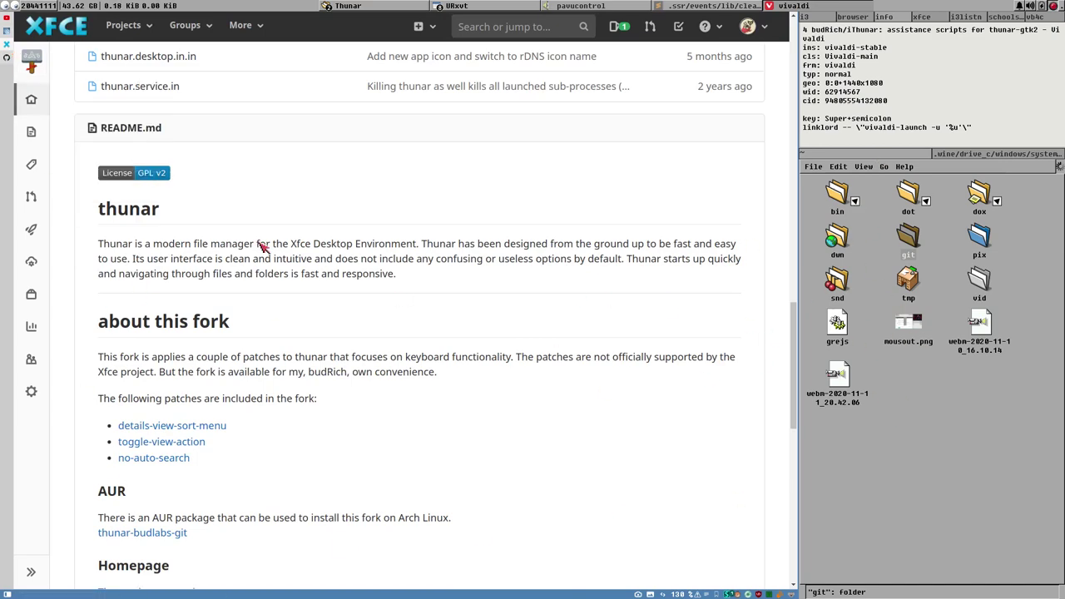
scroll(578, 416, up, 5)
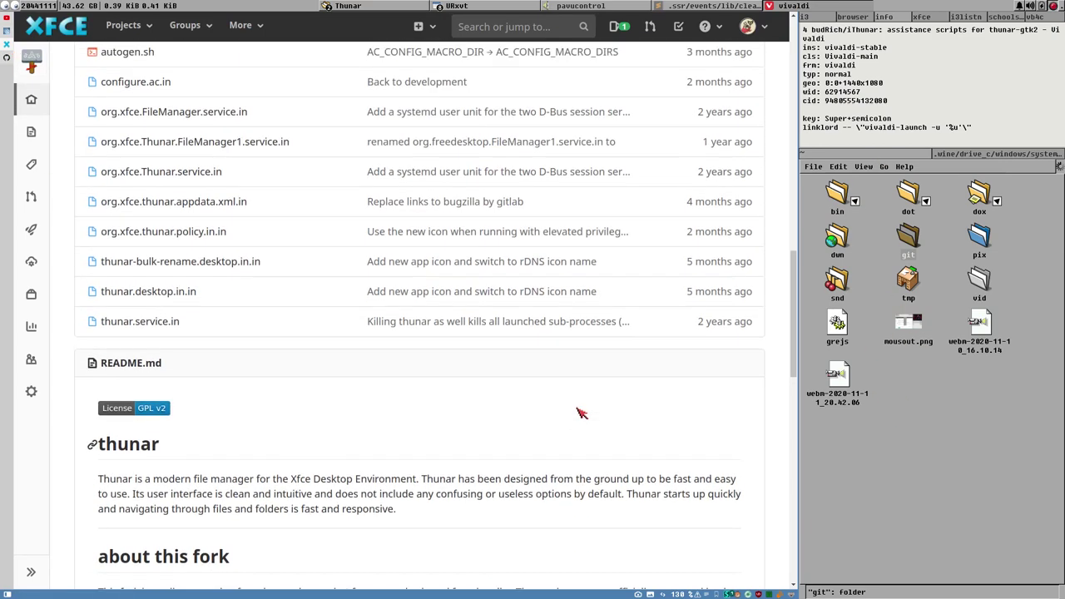
scroll(580, 414, up, 5)
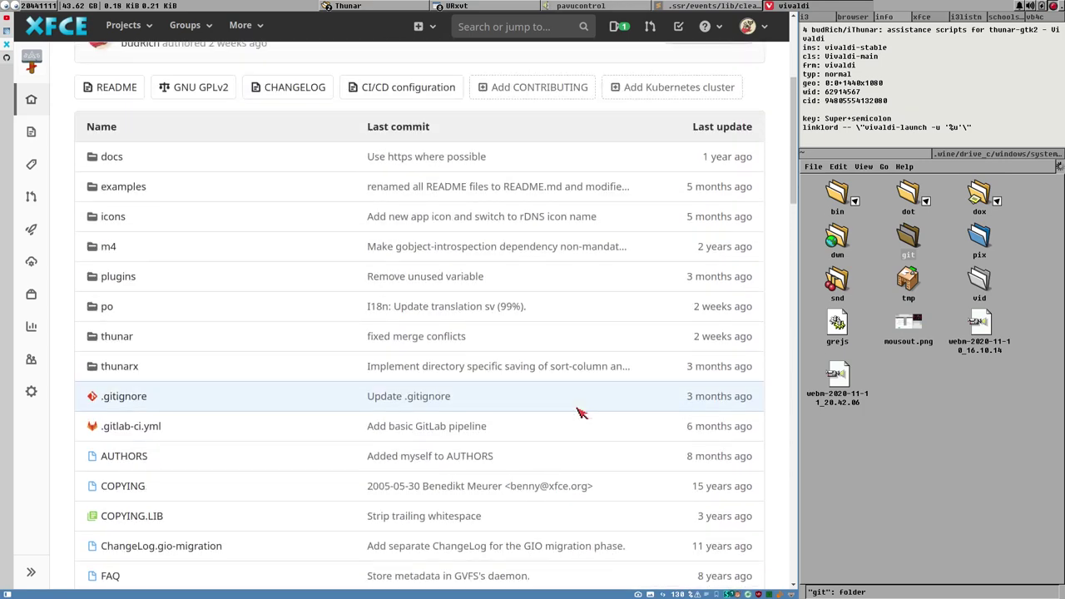
scroll(581, 414, up, 5)
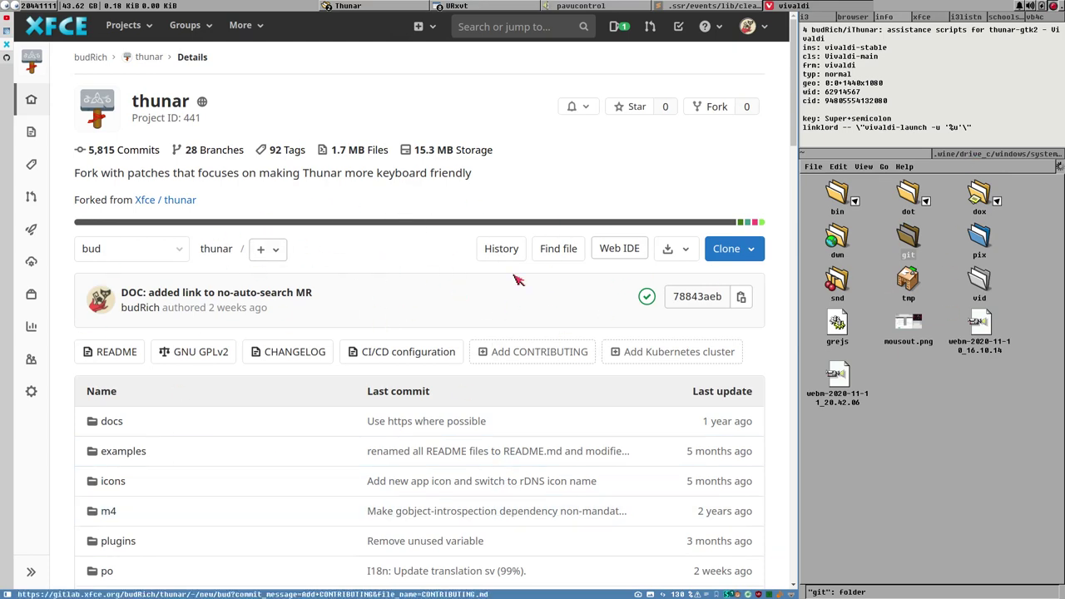
scroll(574, 354, down, 1)
scroll(572, 351, down, 6)
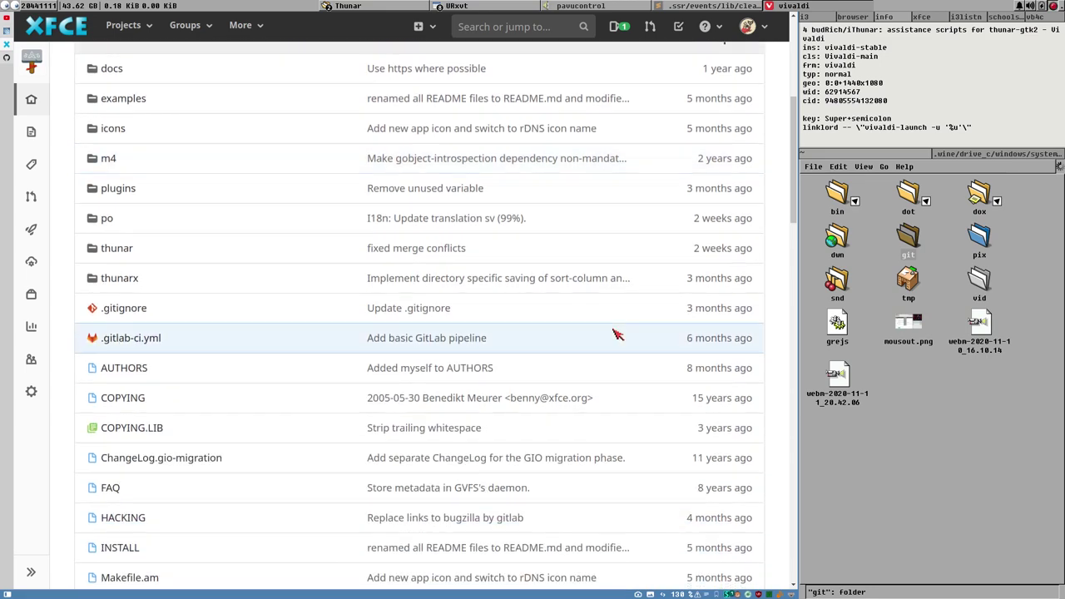
drag(794, 177, 794, 344)
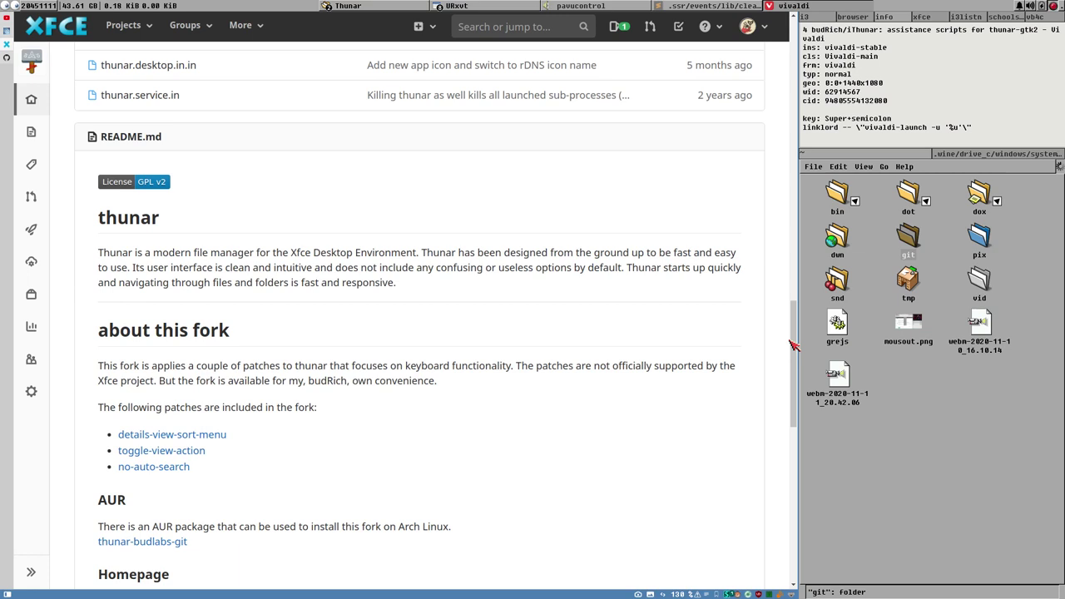
drag(793, 345, 707, 37)
scroll(466, 225, down, 2)
scroll(327, 188, up, 2)
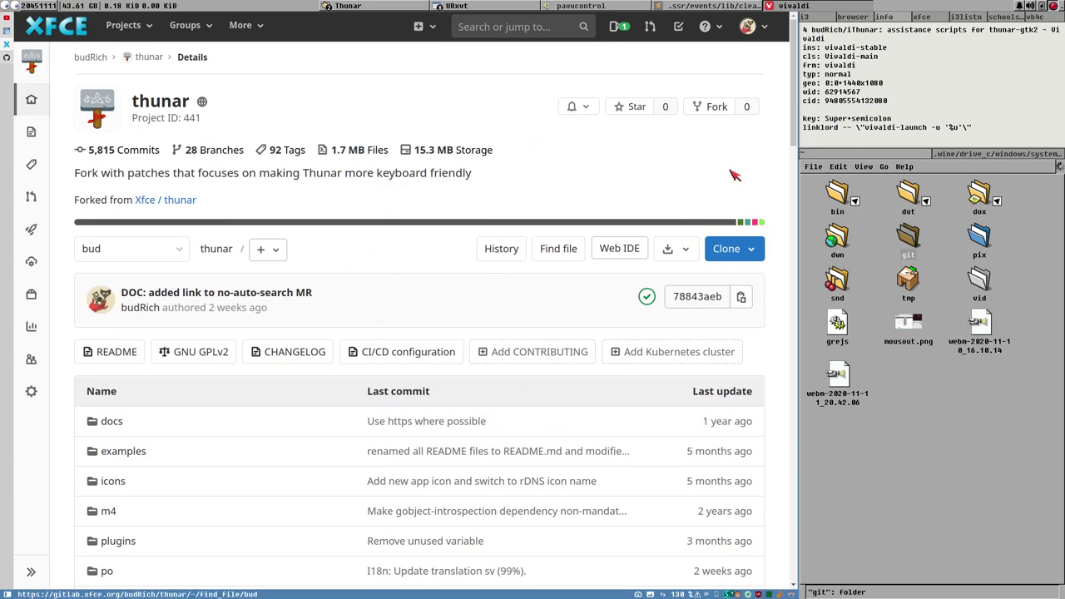
drag(792, 94, 753, 158)
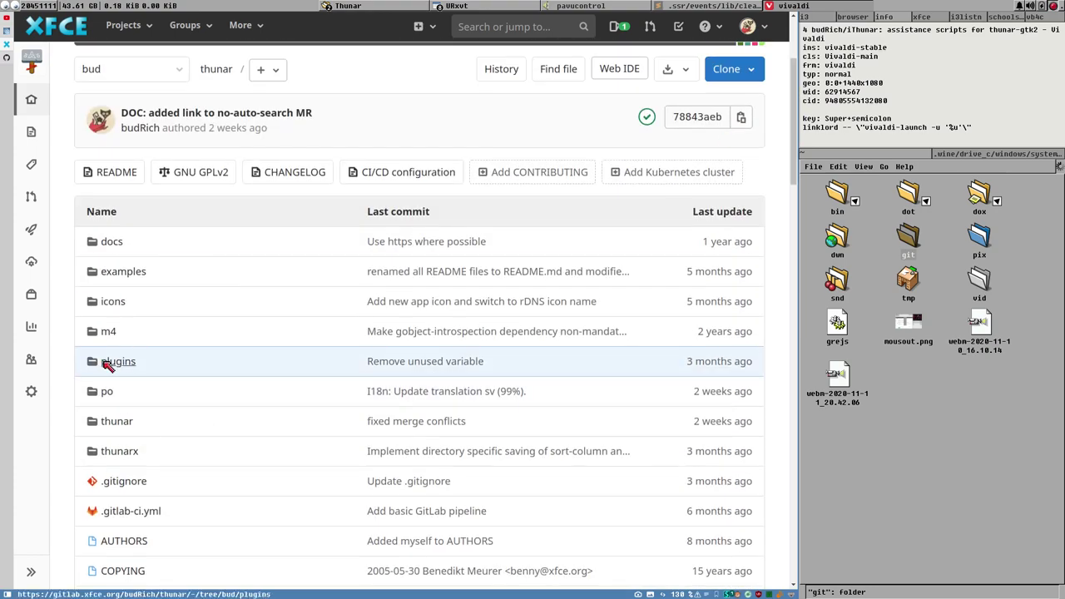
click(114, 425)
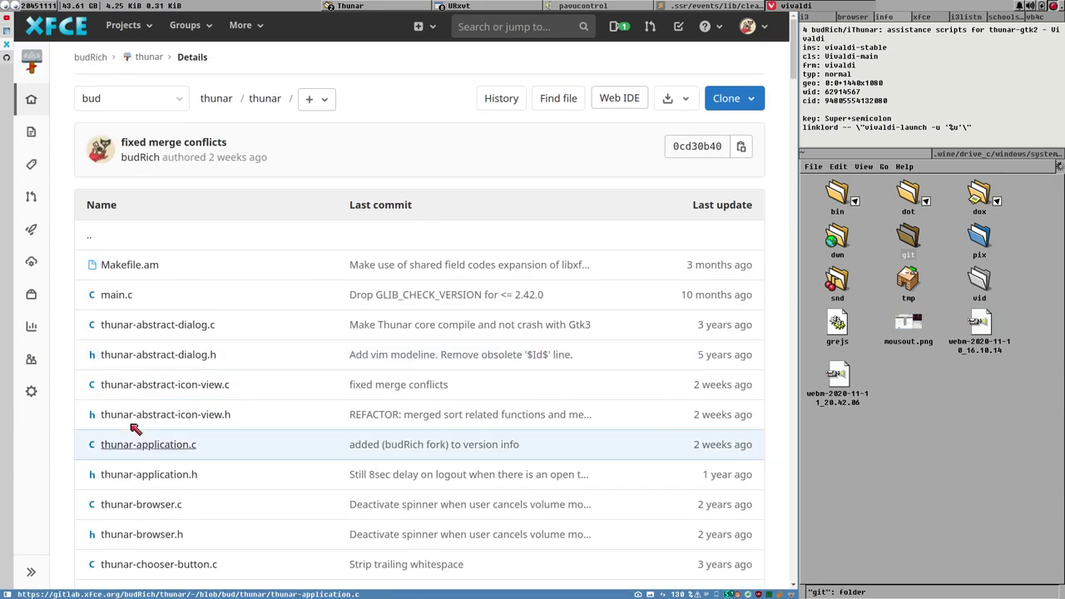
scroll(136, 429, down, 4)
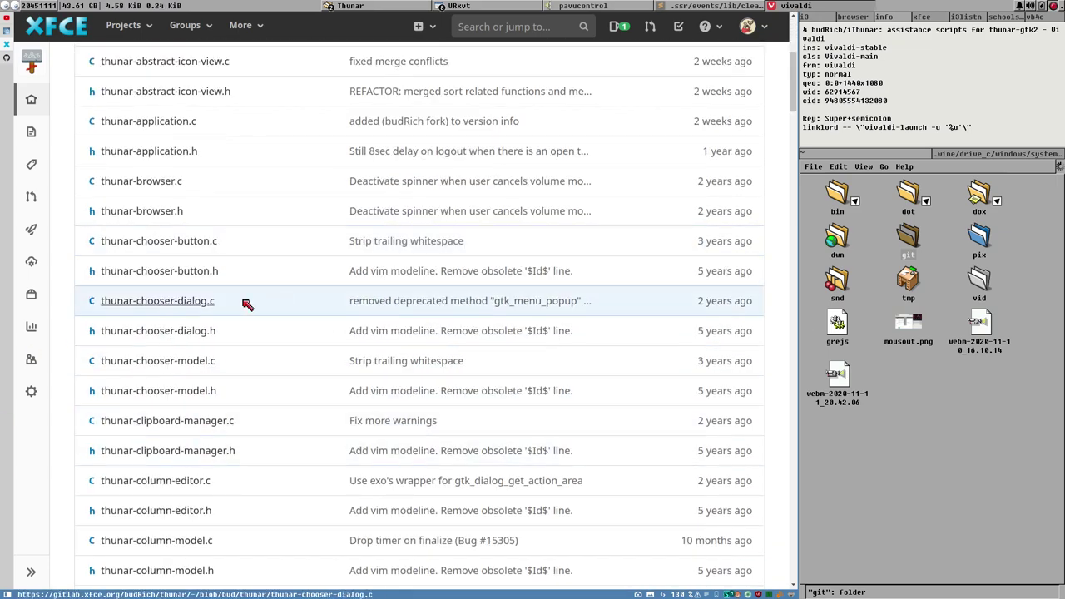
scroll(209, 369, down, 1)
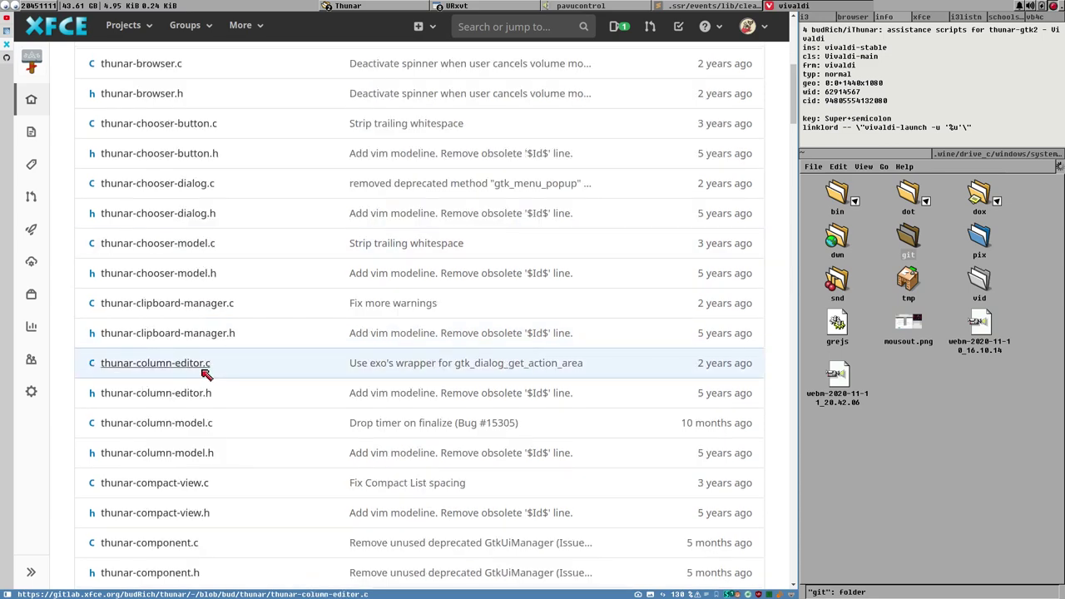
scroll(205, 374, down, 1)
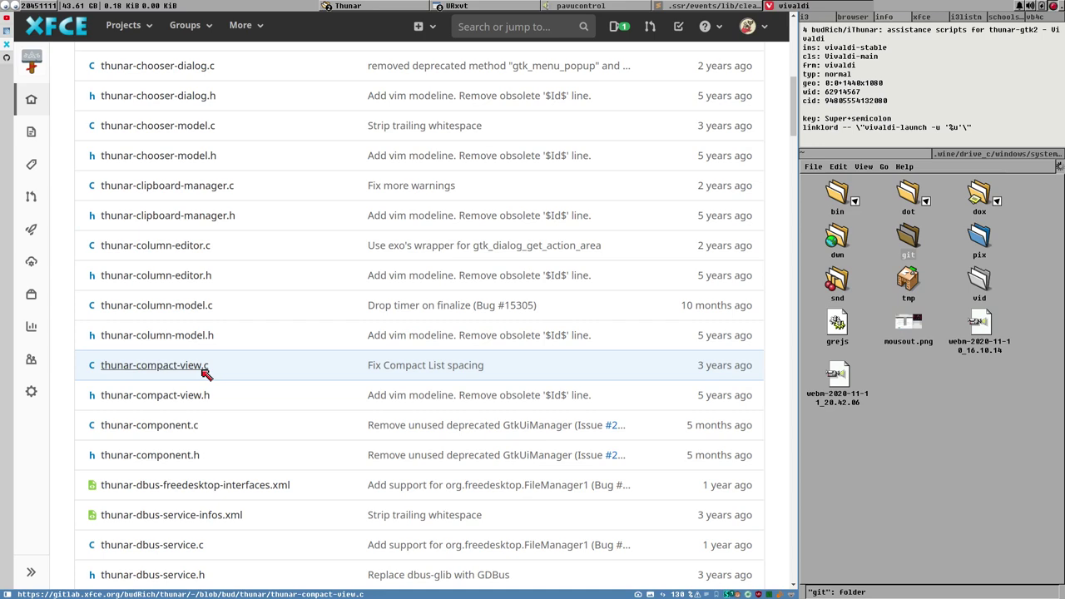
scroll(416, 333, down, 1)
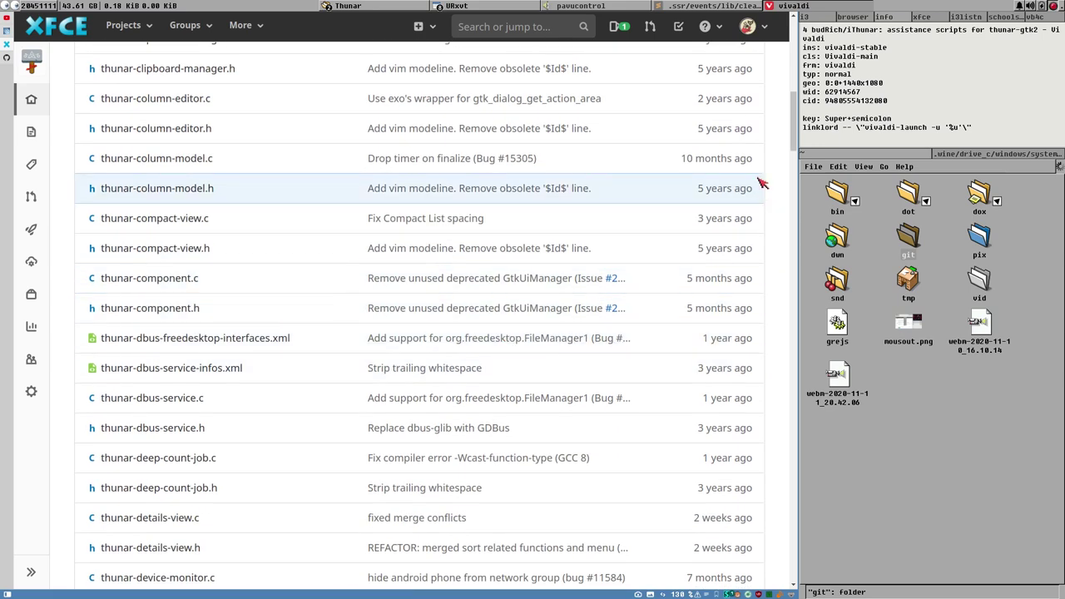
drag(794, 124, 796, 50)
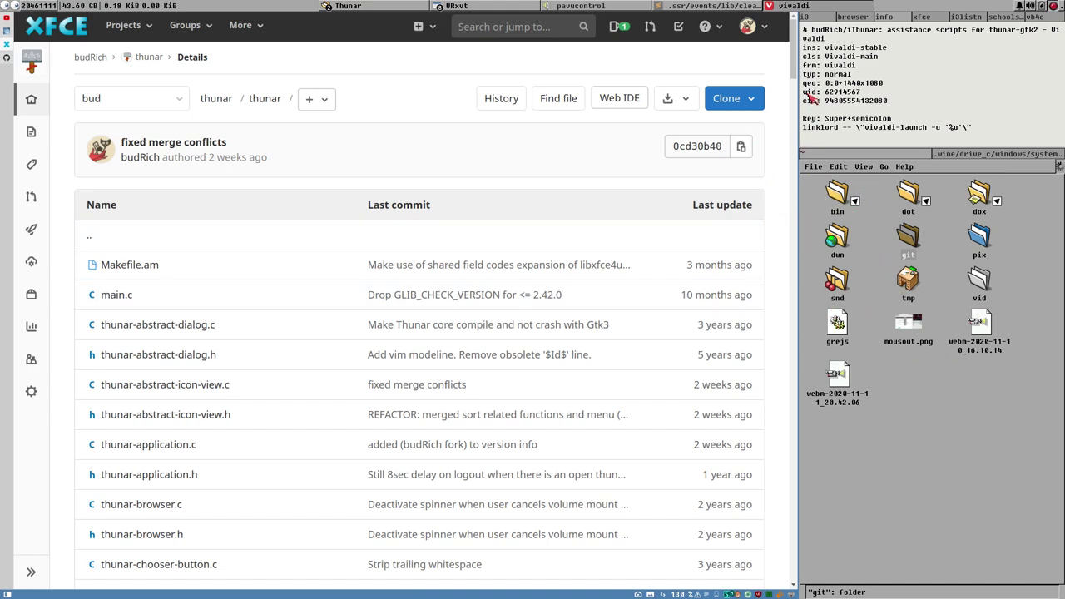
scroll(749, 249, down, 3)
scroll(748, 250, up, 3)
key(alt)
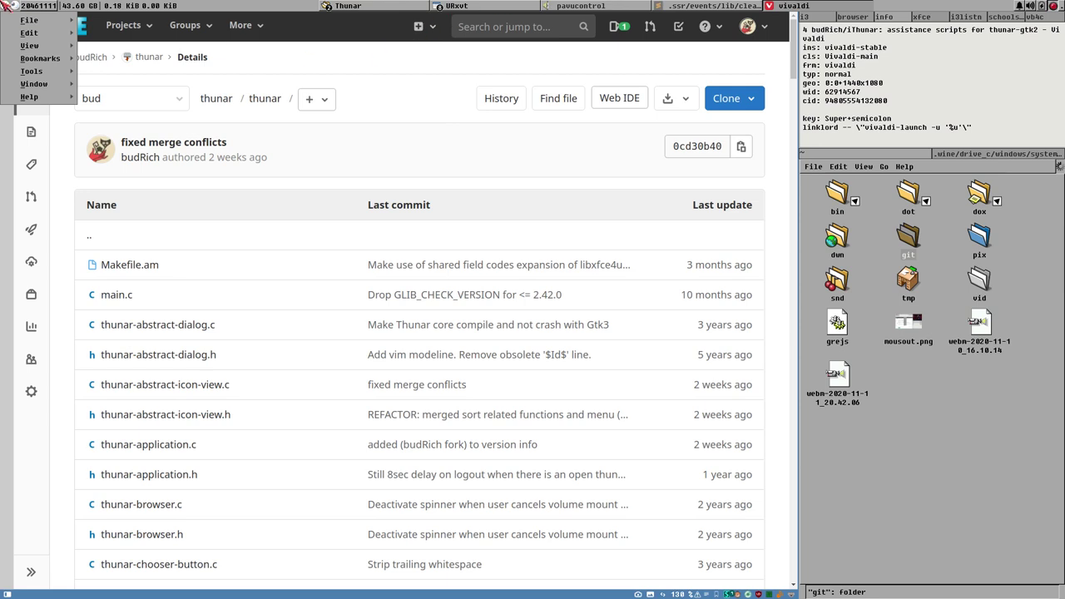
mouse_move(48, 21)
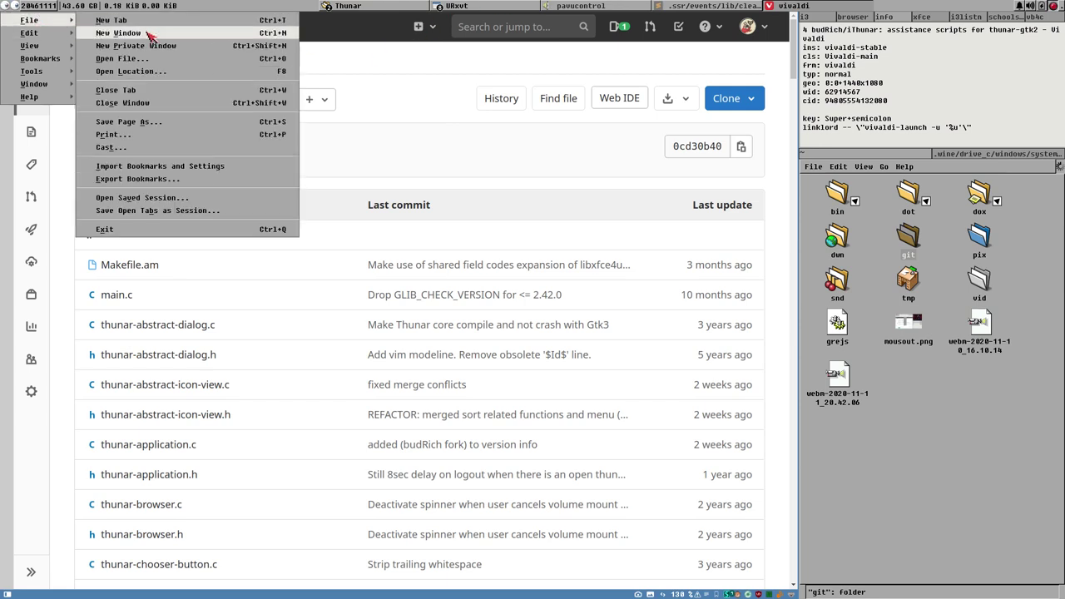
click(401, 173)
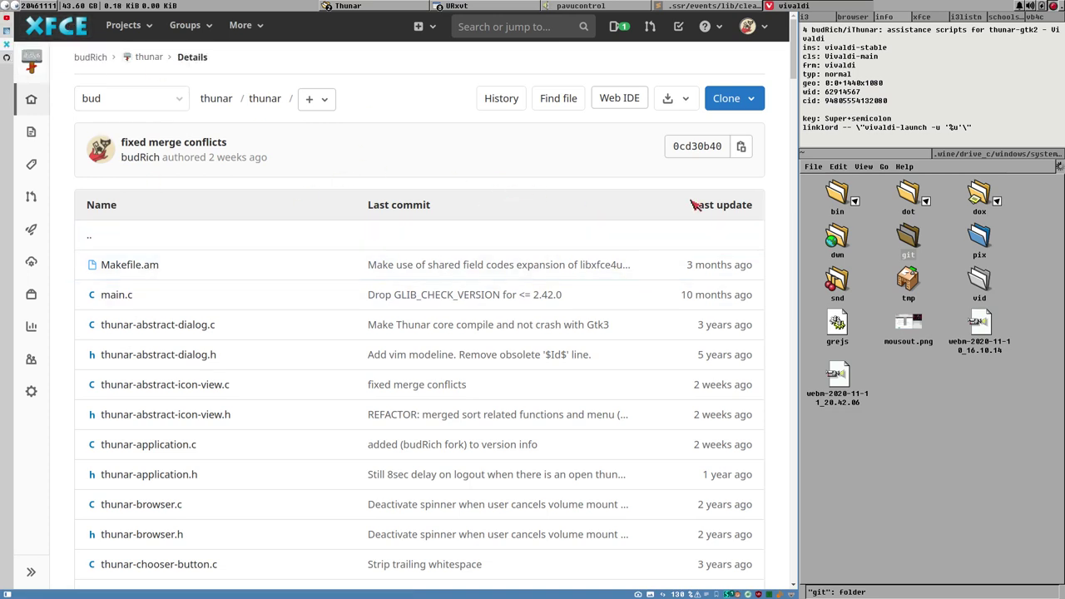
mouse_move(791, 84)
mouse_down()
mouse_move(795, 446)
mouse_move(767, 561)
mouse_move(769, 38)
mouse_up()
- Focus the Thunar window to the right of the browser
click(840, 156)
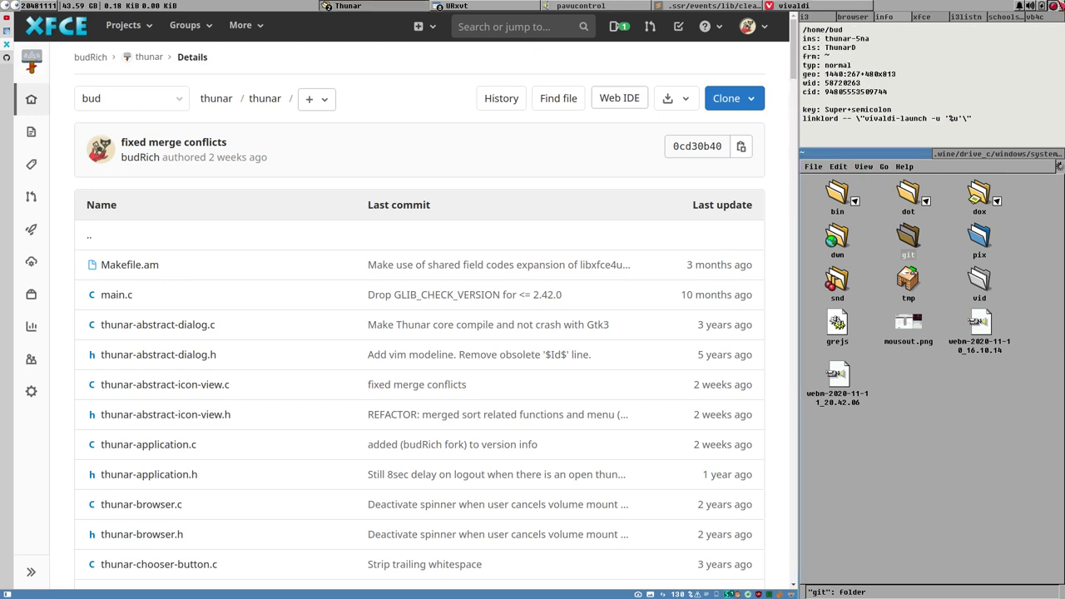
click(1060, 5)
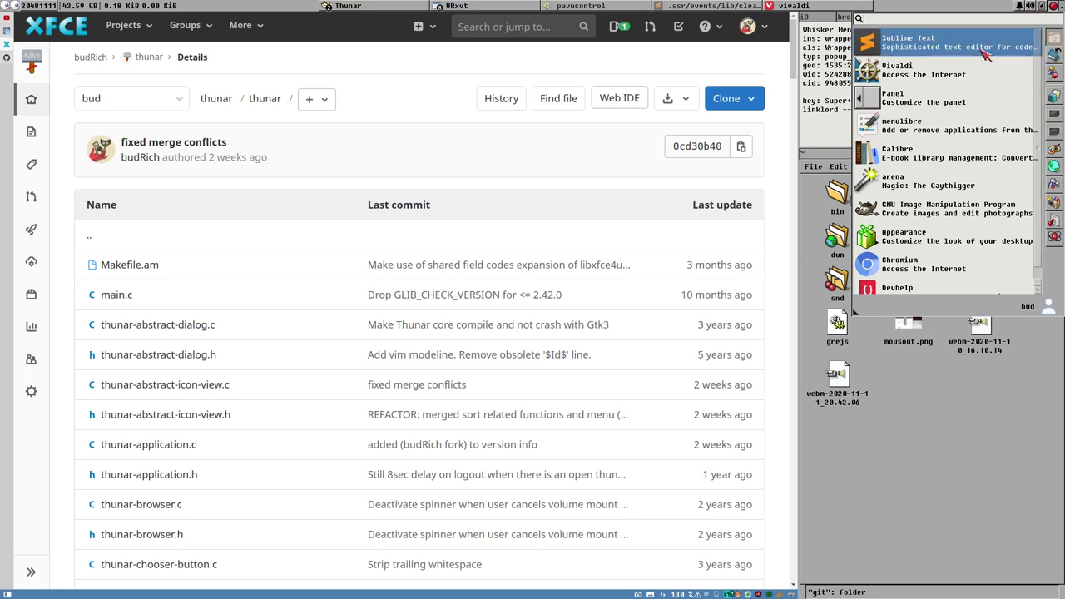
scroll(942, 148, down, 1)
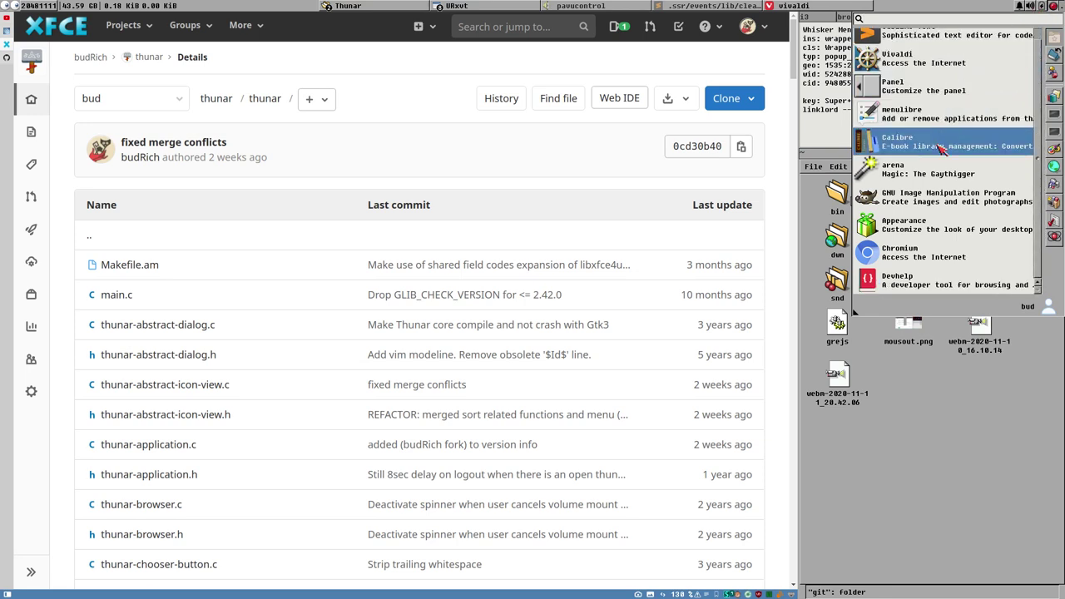
click(915, 233)
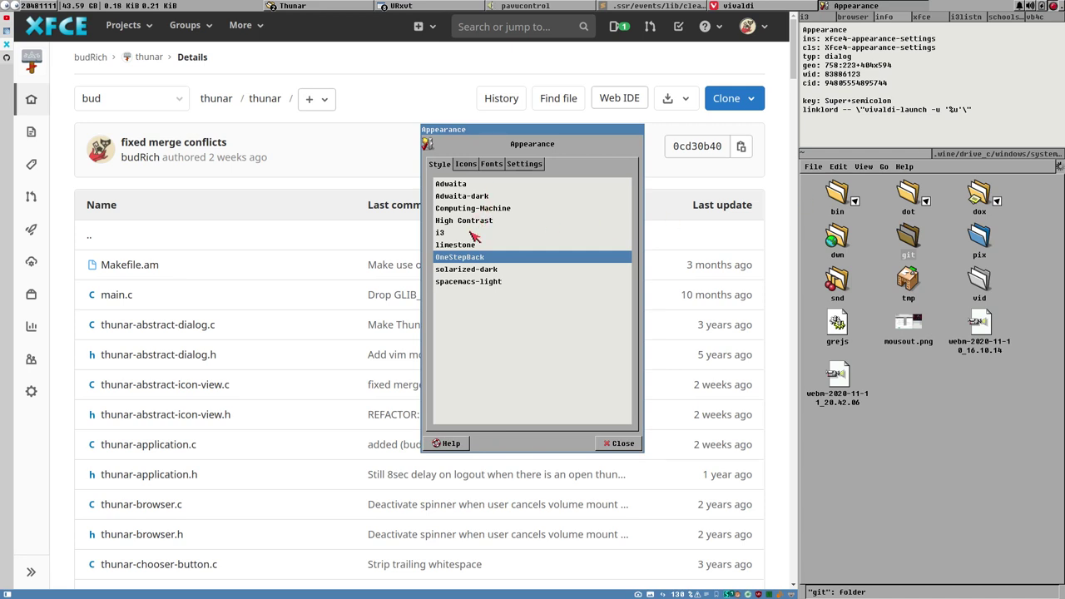
click(474, 226)
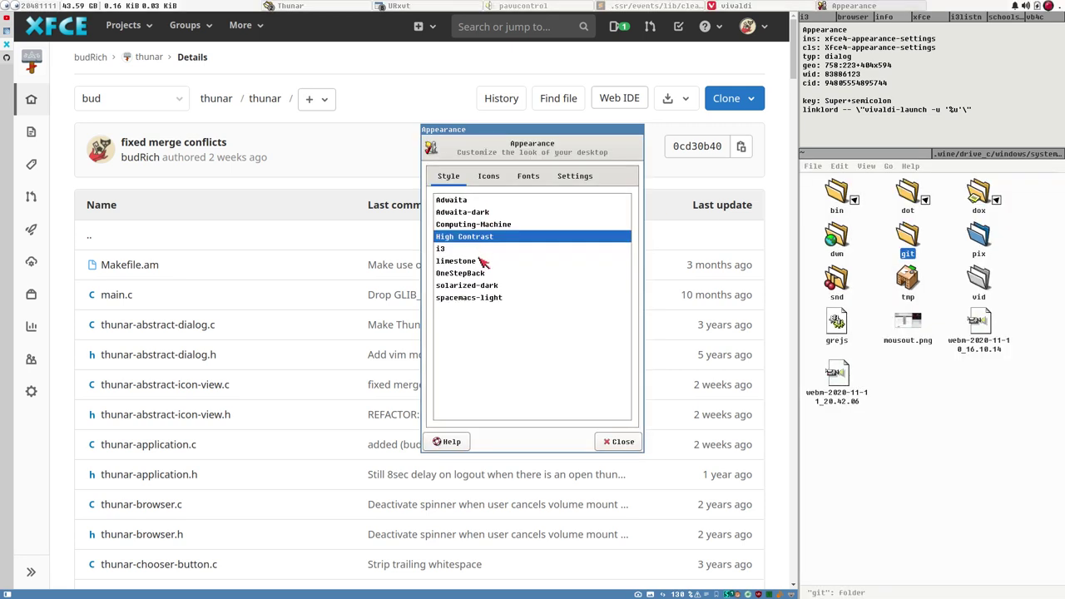
click(483, 274)
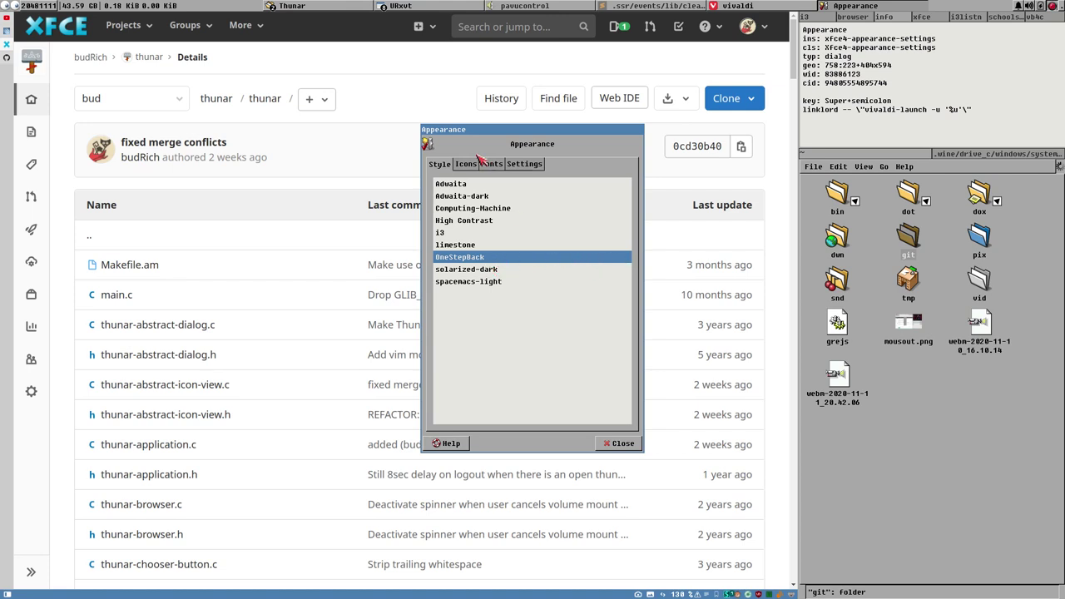
drag(458, 138, 594, 168)
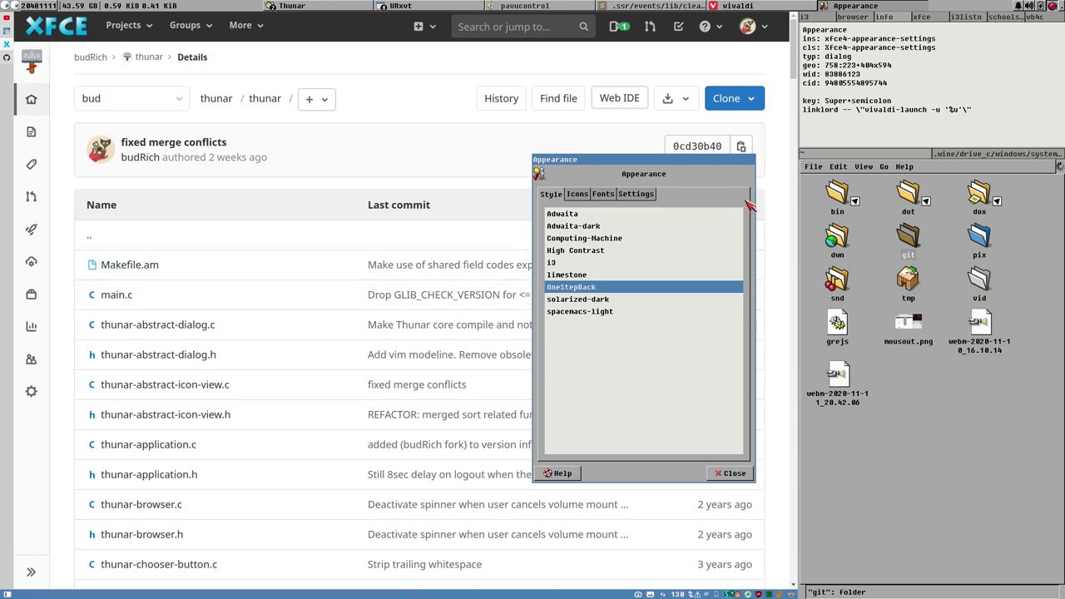
drag(681, 163, 620, 173)
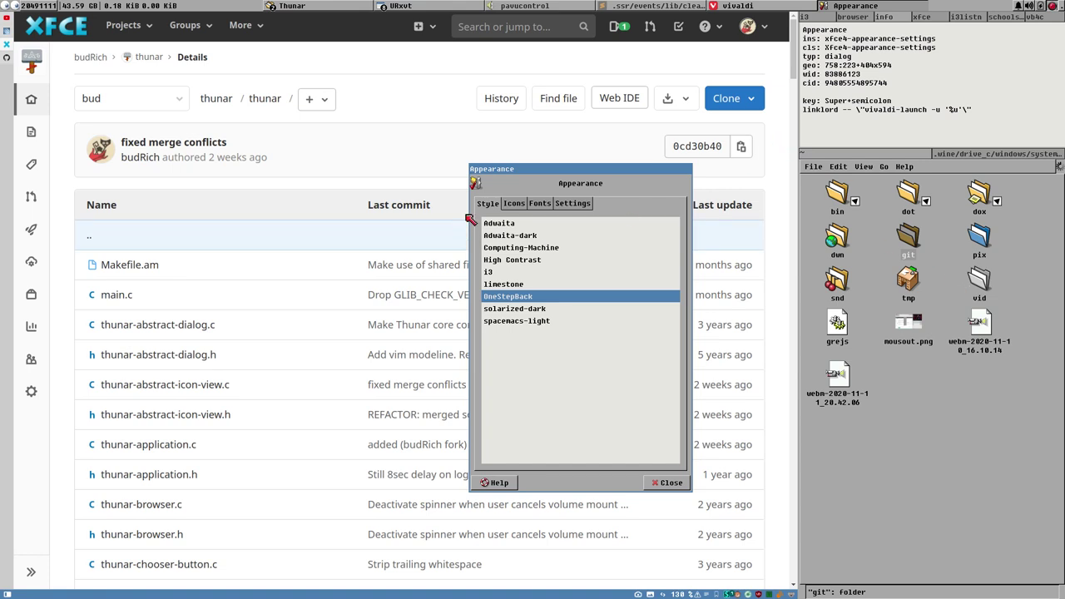
drag(533, 171, 473, 187)
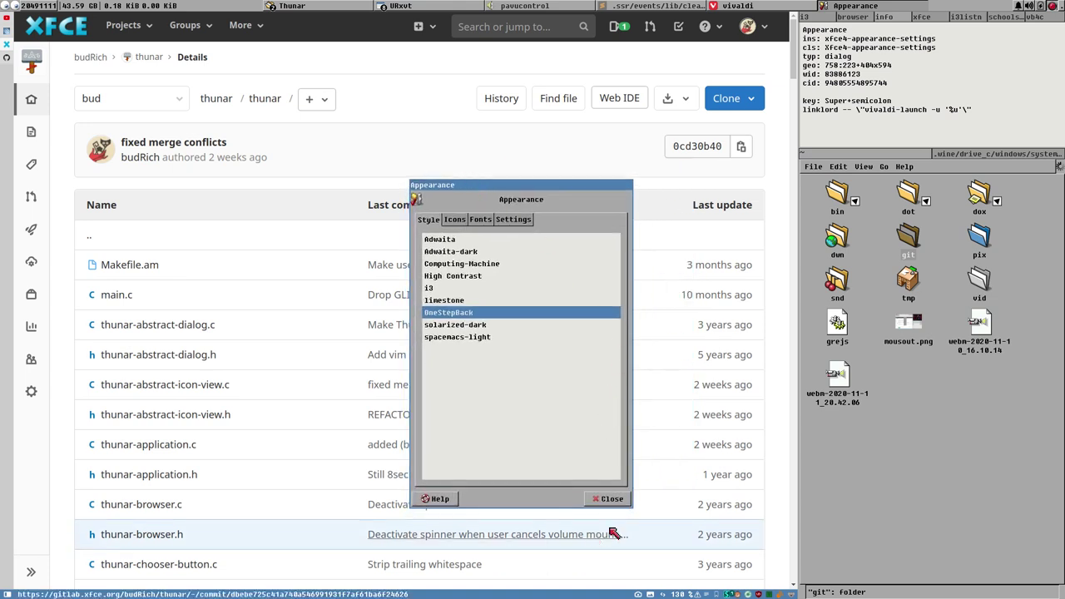
click(611, 499)
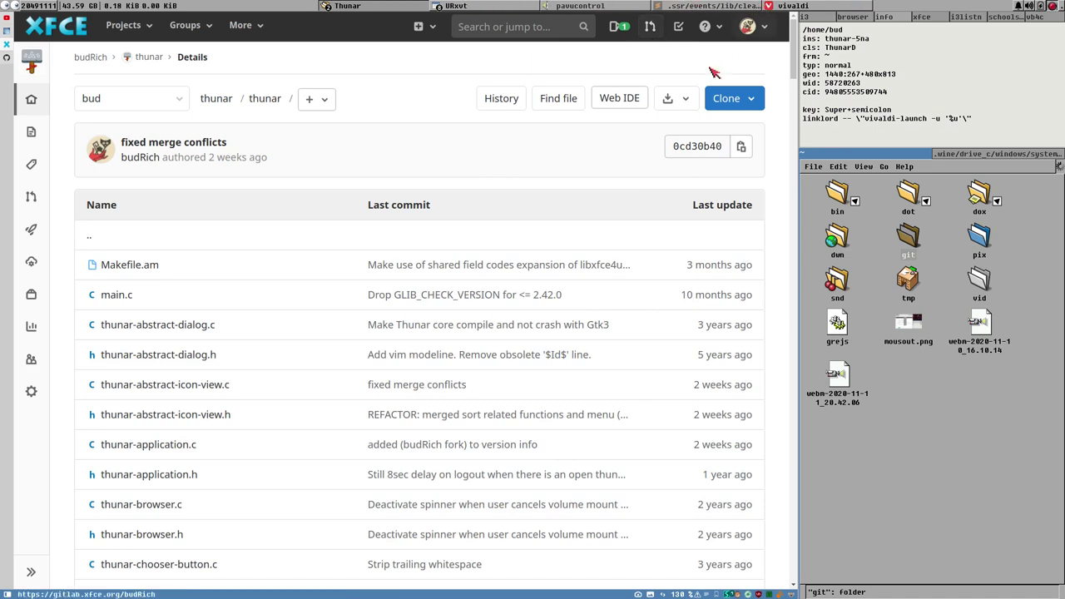
- Toggle the cleansound script editor, restore the browser, and float pavucontrol over the page
click(690, 6)
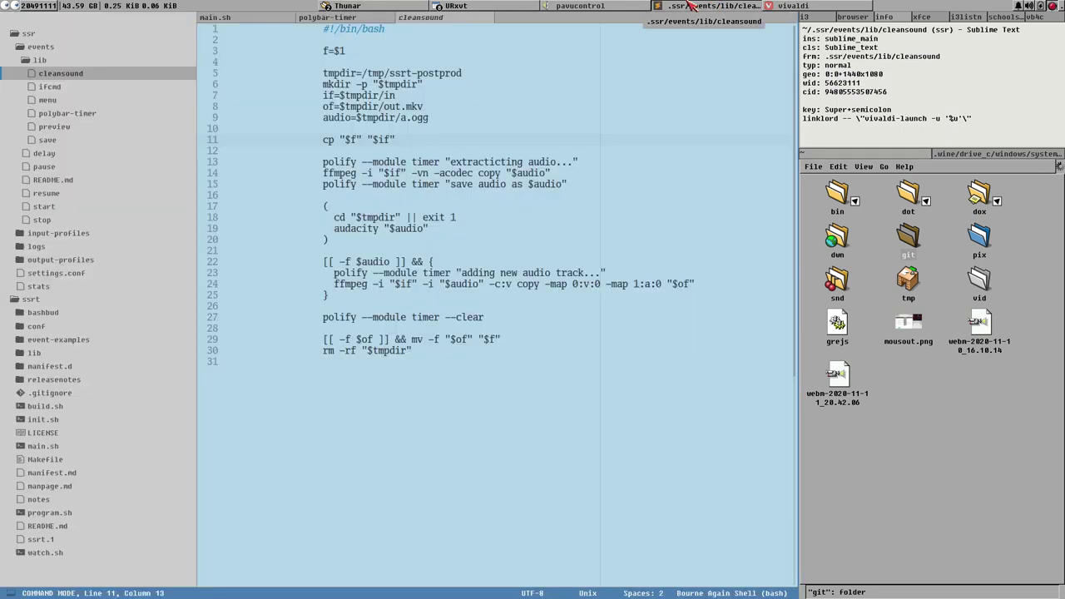
click(689, 6)
click(709, 6)
click(605, 7)
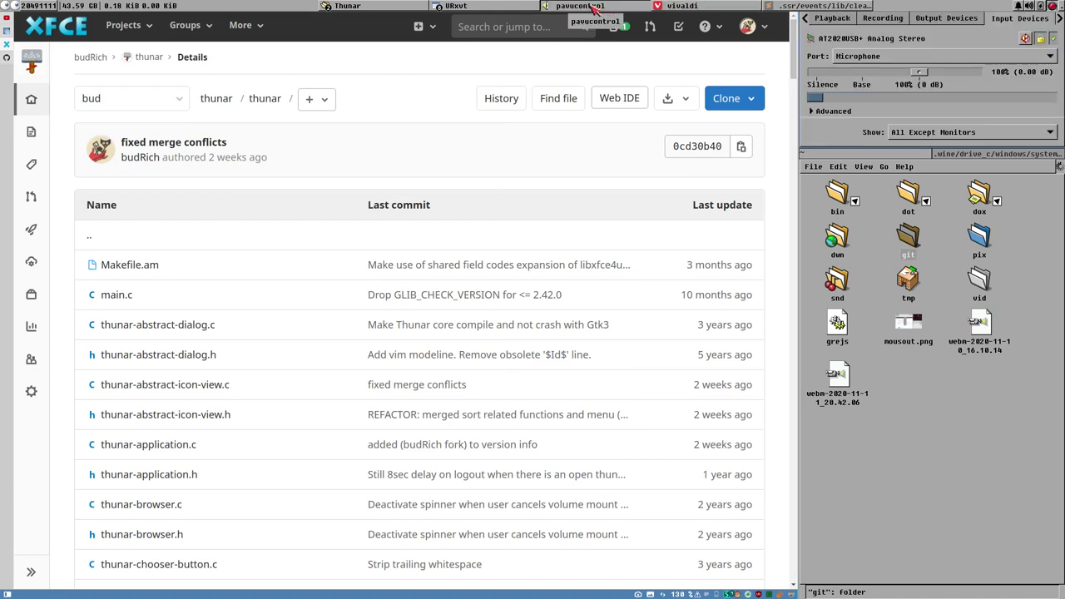
key(super+z)
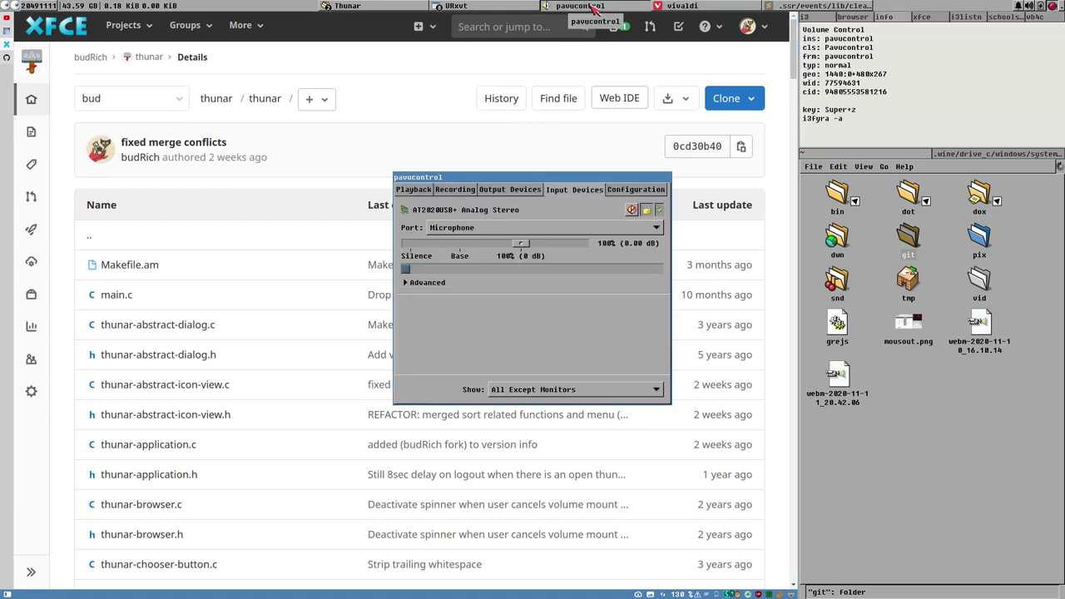
- Toggle the floating volume control's visibility repeatedly from the top bar
click(592, 7)
click(592, 7)
click(592, 7)
click(592, 6)
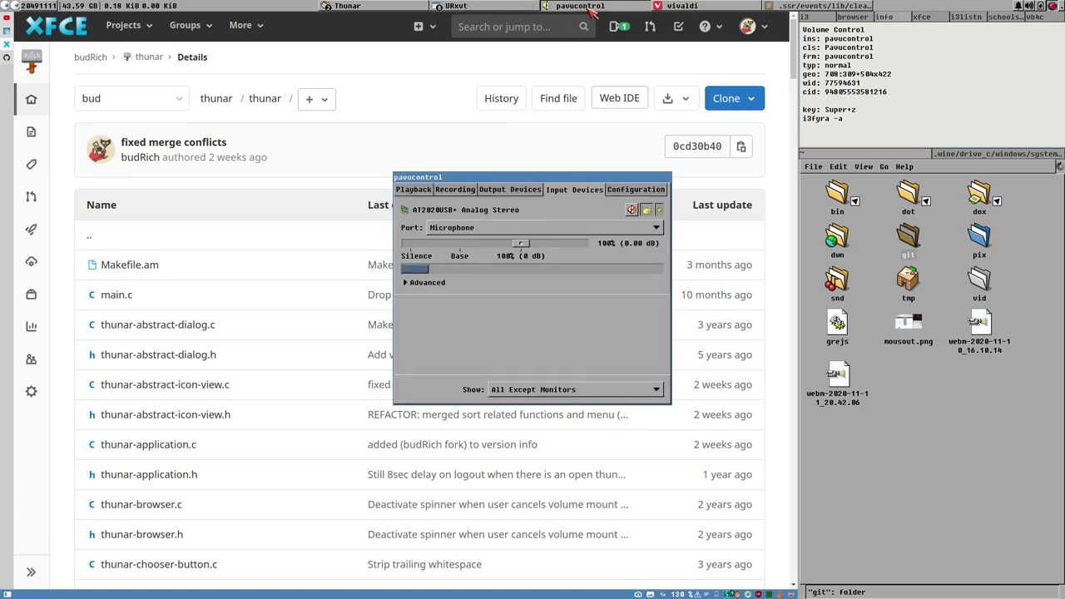
click(592, 7)
click(592, 7)
click(593, 6)
click(592, 7)
click(593, 7)
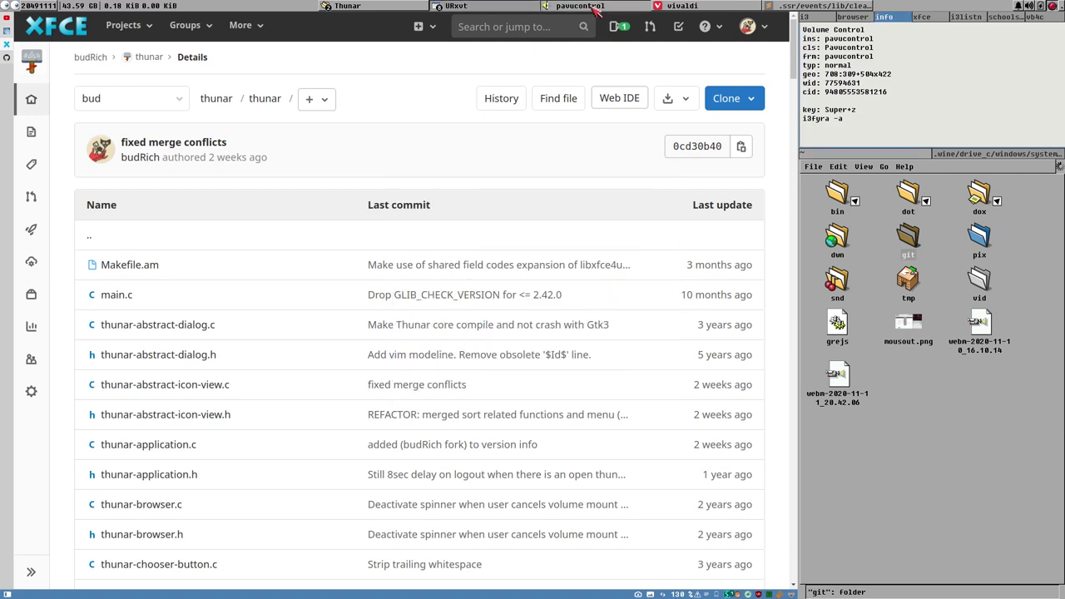
click(593, 6)
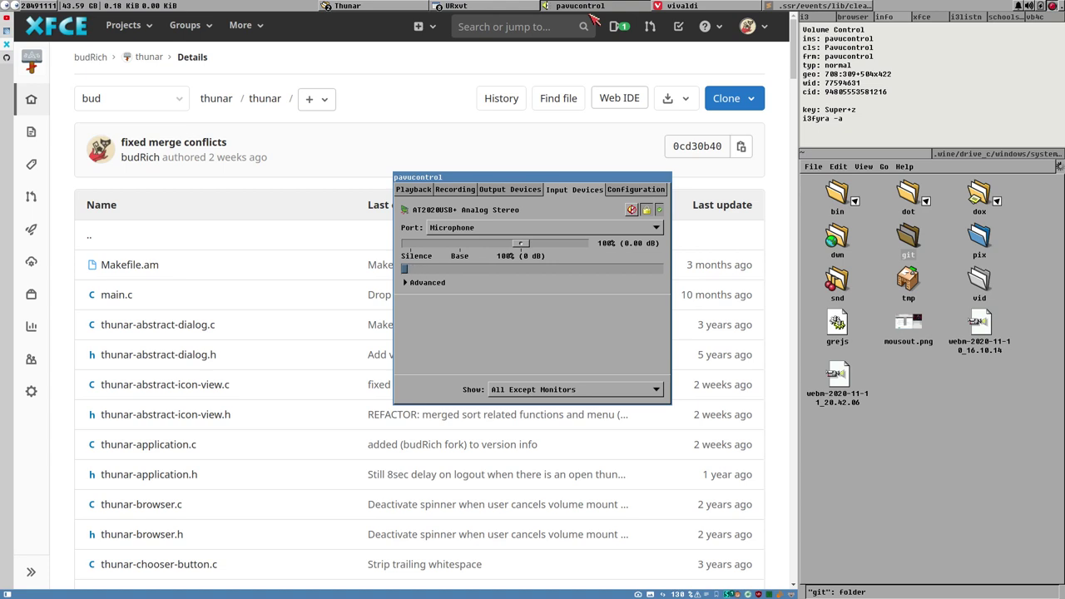
click(591, 9)
click(592, 9)
click(593, 9)
click(592, 9)
click(593, 9)
click(592, 9)
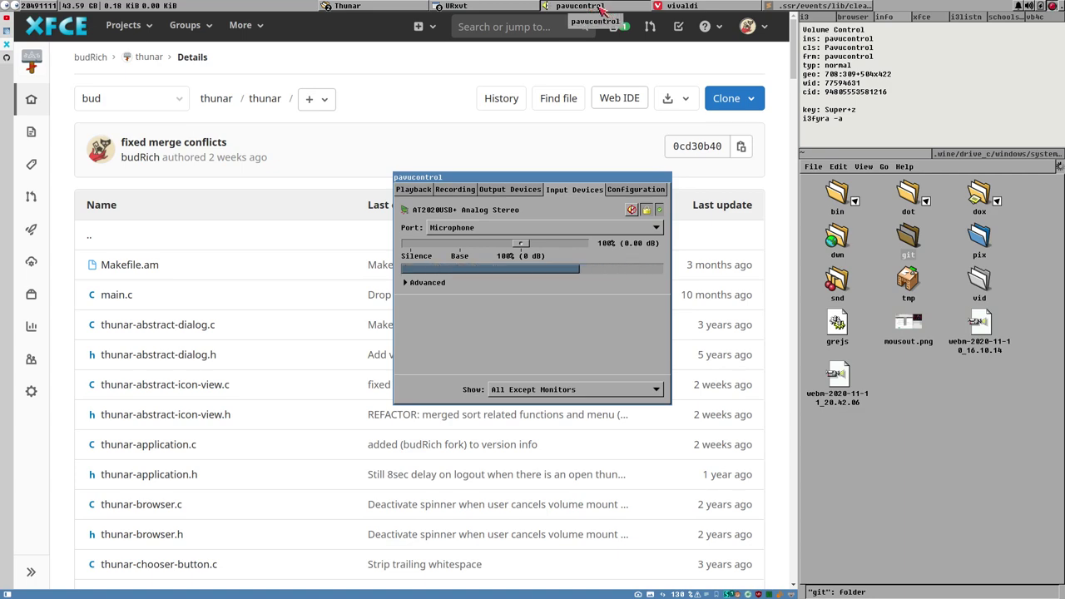
- On workspace 2, nudge the volume control up-right and hide it to the scratchpad
key(super+2)
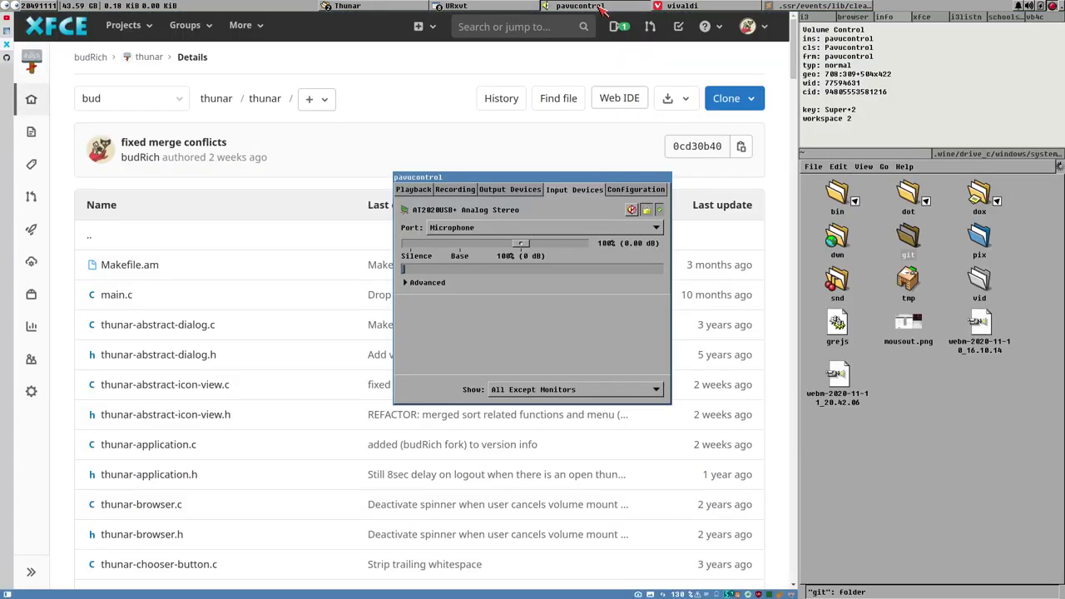
drag(540, 177, 565, 168)
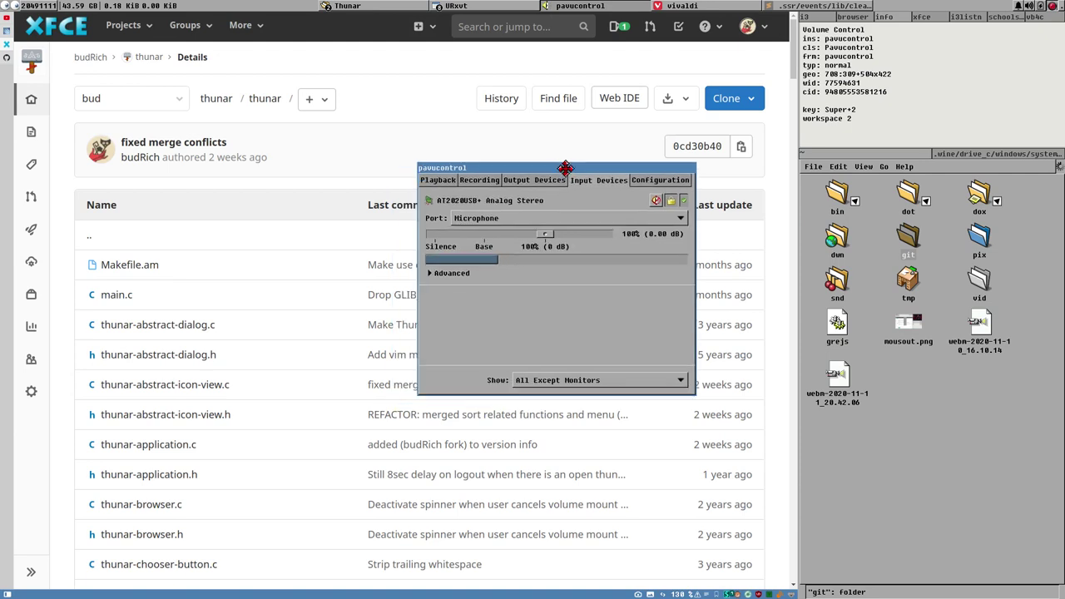
key(shift+super+question)
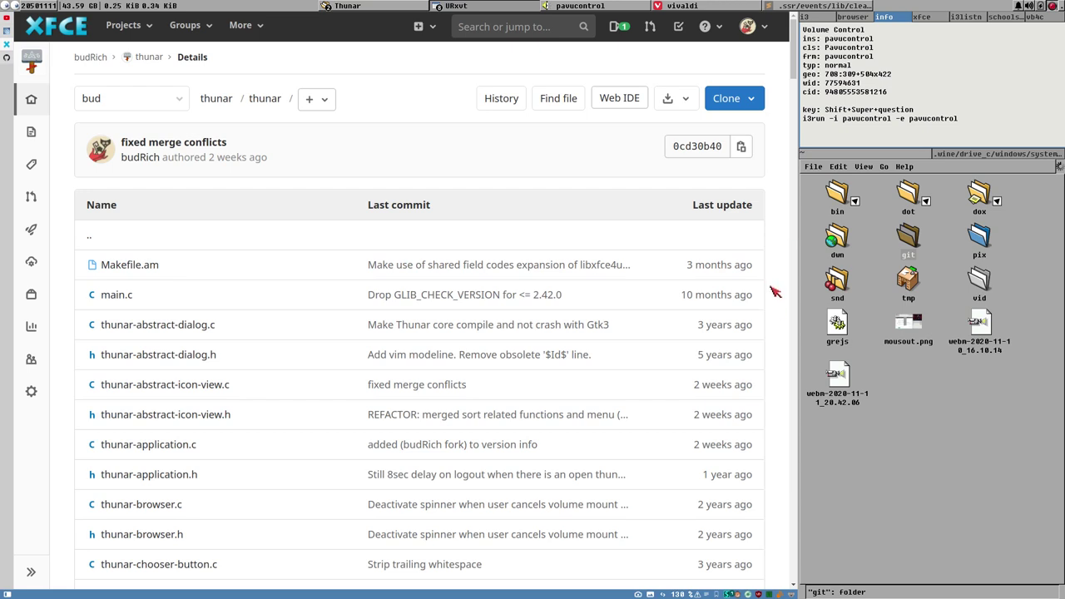
- Show the window info tab and open the 'XFCE and i3 combo' bookmark from linklord
drag(795, 71, 796, 583)
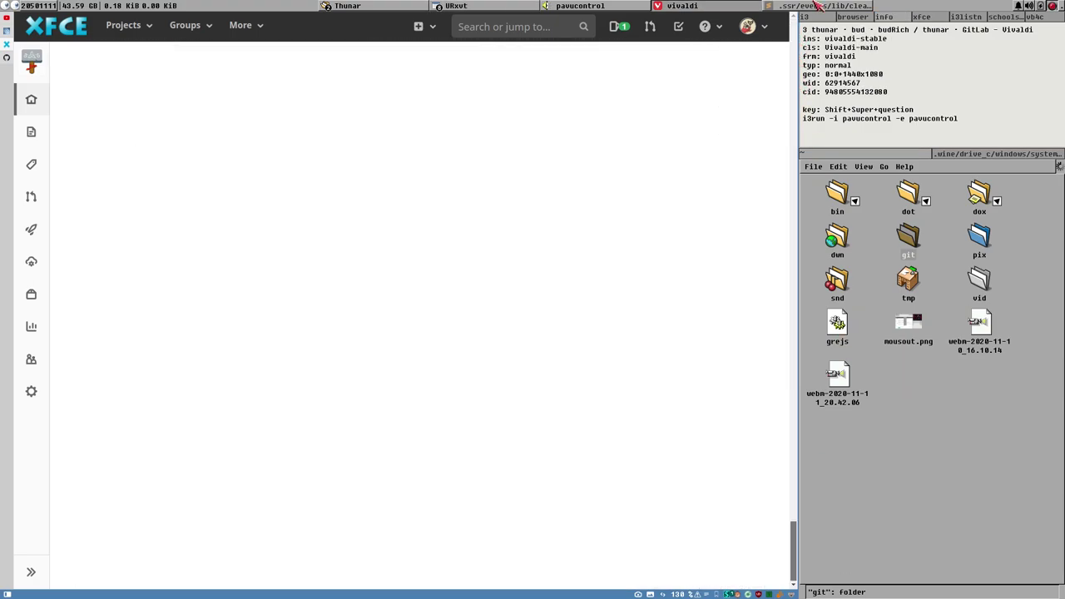
click(906, 17)
key(super+semicolon)
key(Down)
key(Return)
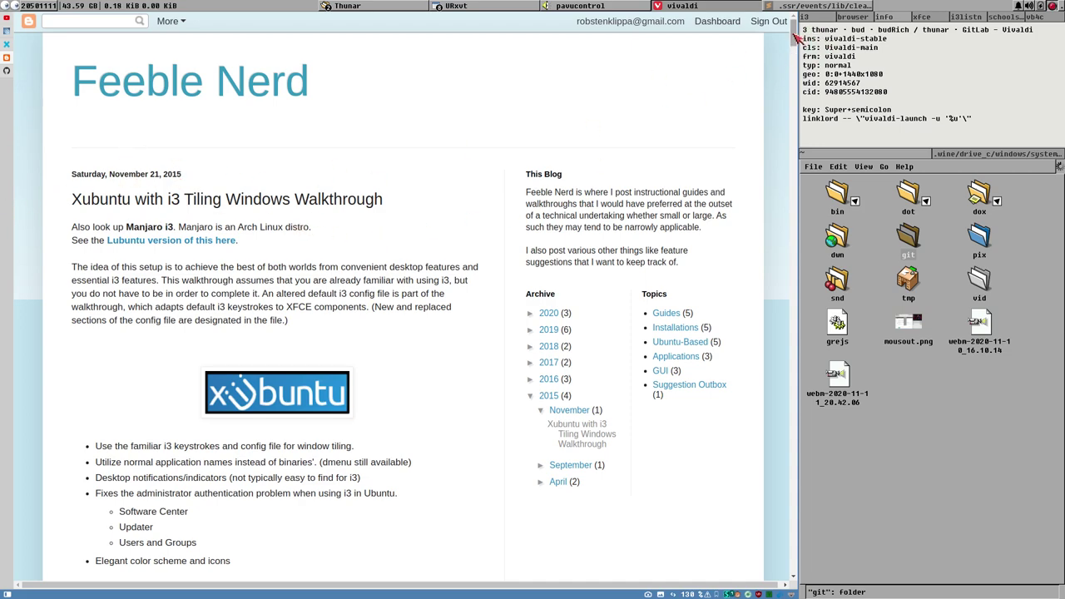
drag(794, 25, 794, 186)
scroll(305, 208, up, 4)
scroll(309, 230, down, 2)
scroll(293, 208, down, 7)
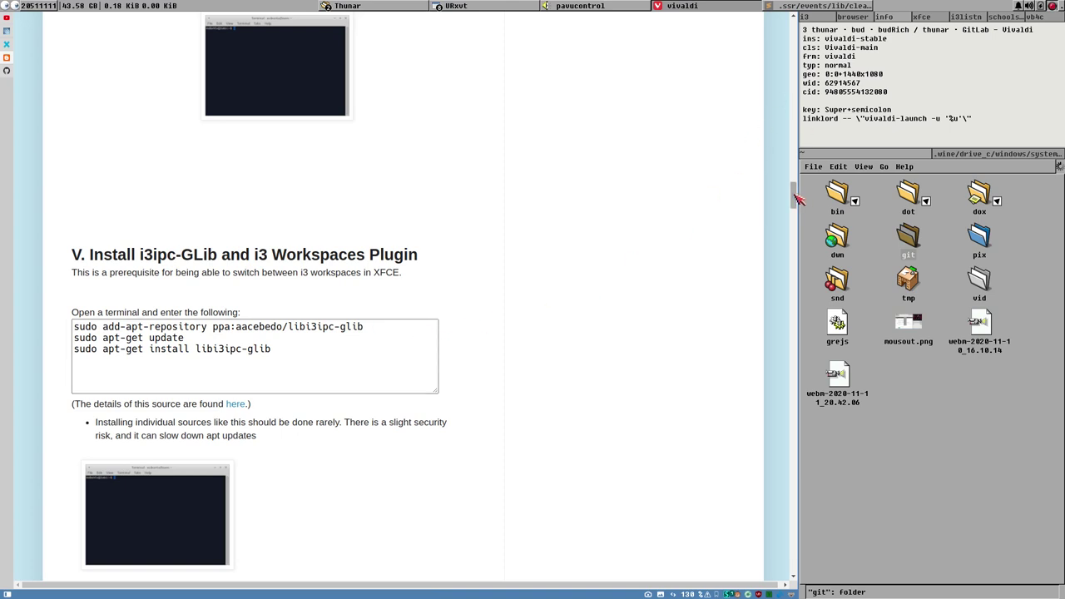
drag(796, 185, 790, 218)
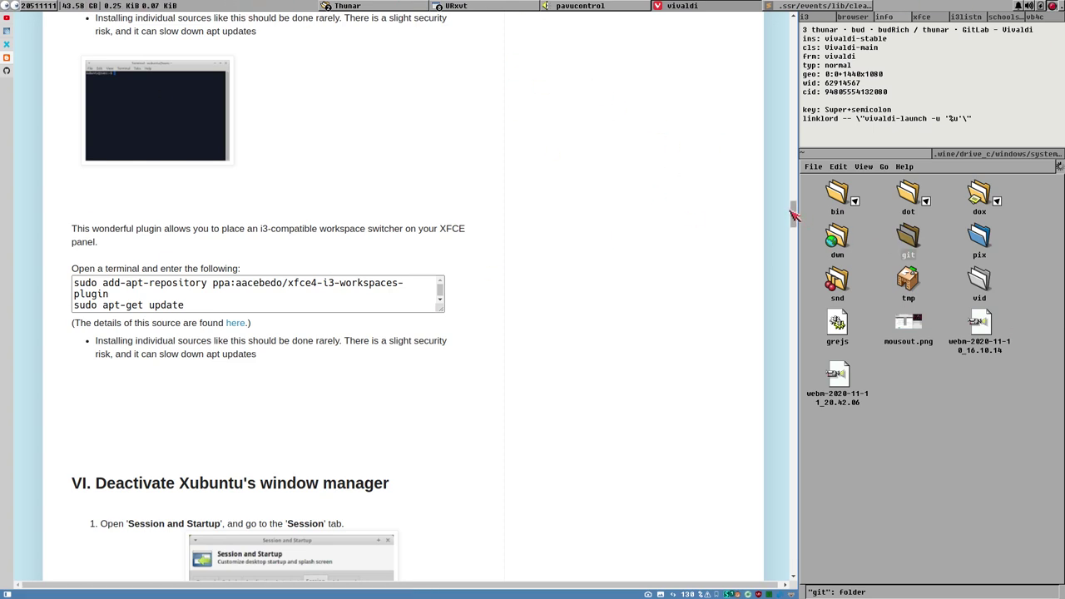
drag(795, 218, 797, 230)
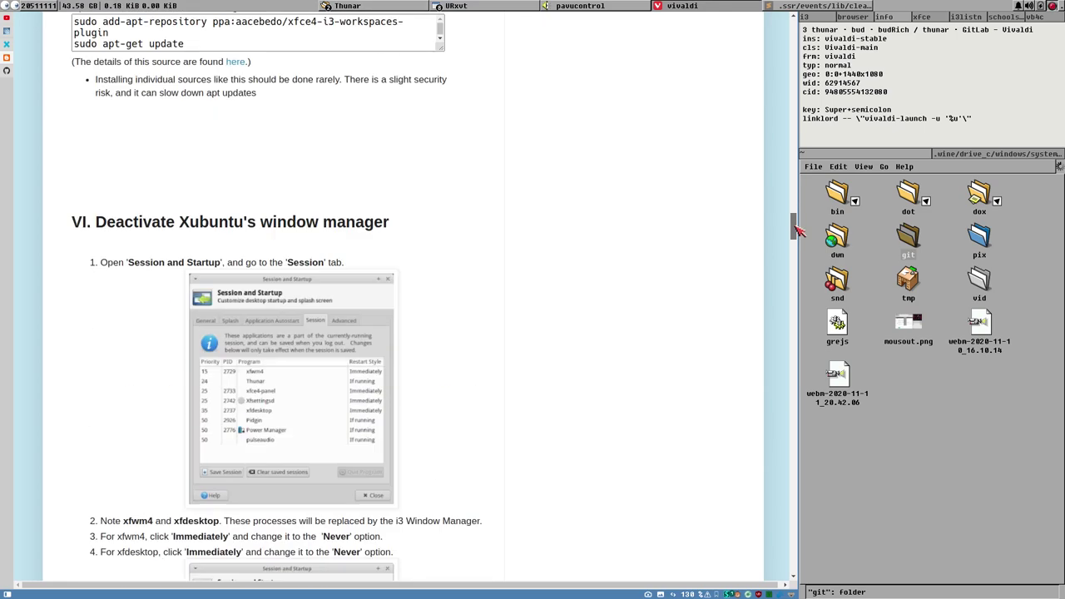
drag(797, 230, 781, 41)
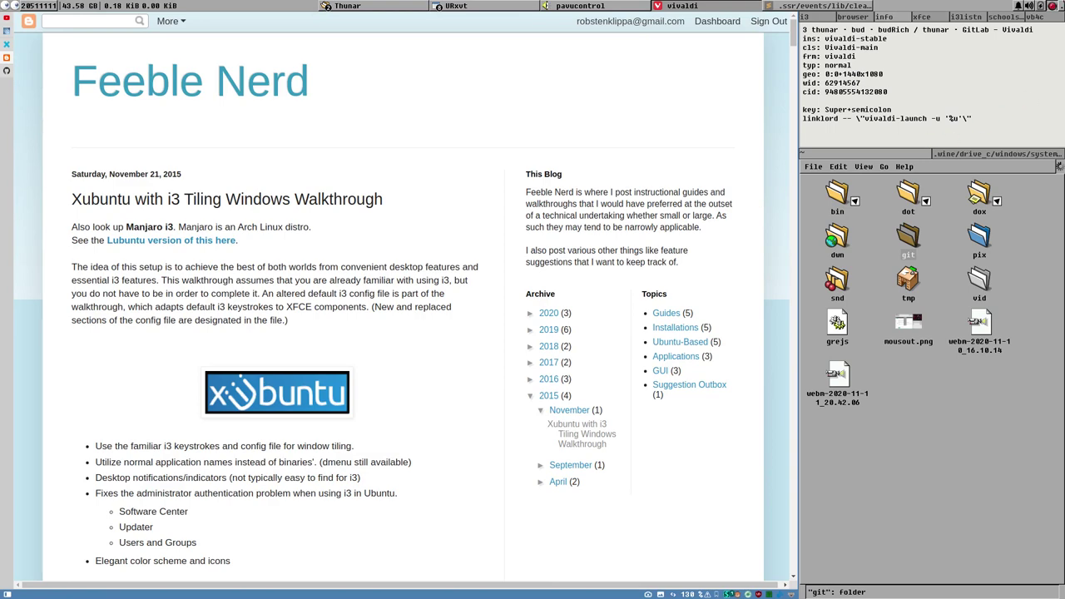
- Resize the Whisker Menu taller by dragging its corner, then close it
click(1060, 6)
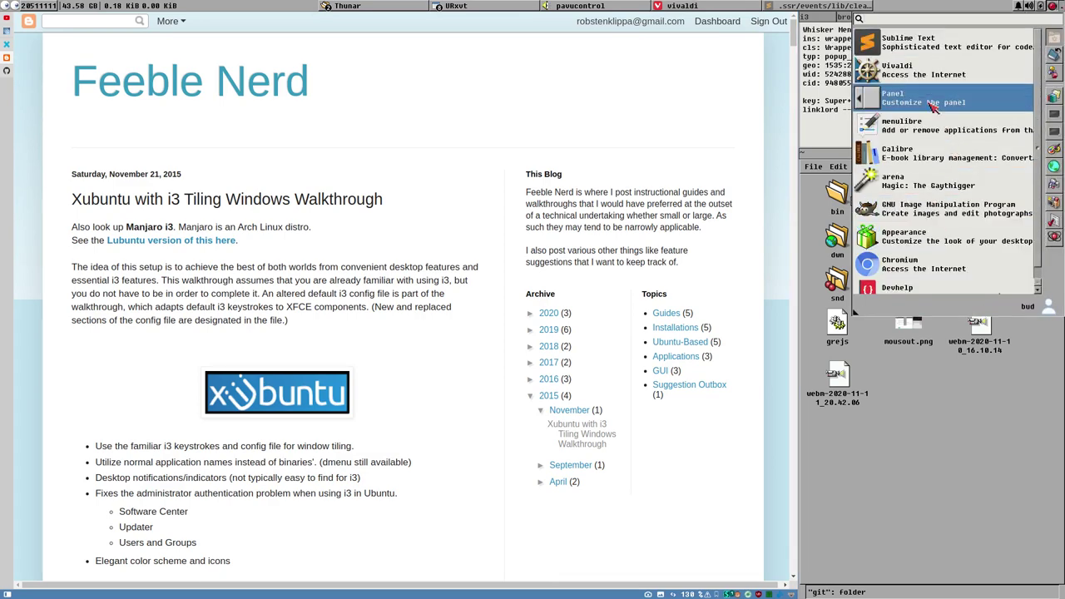
scroll(936, 147, down, 1)
scroll(935, 147, up, 1)
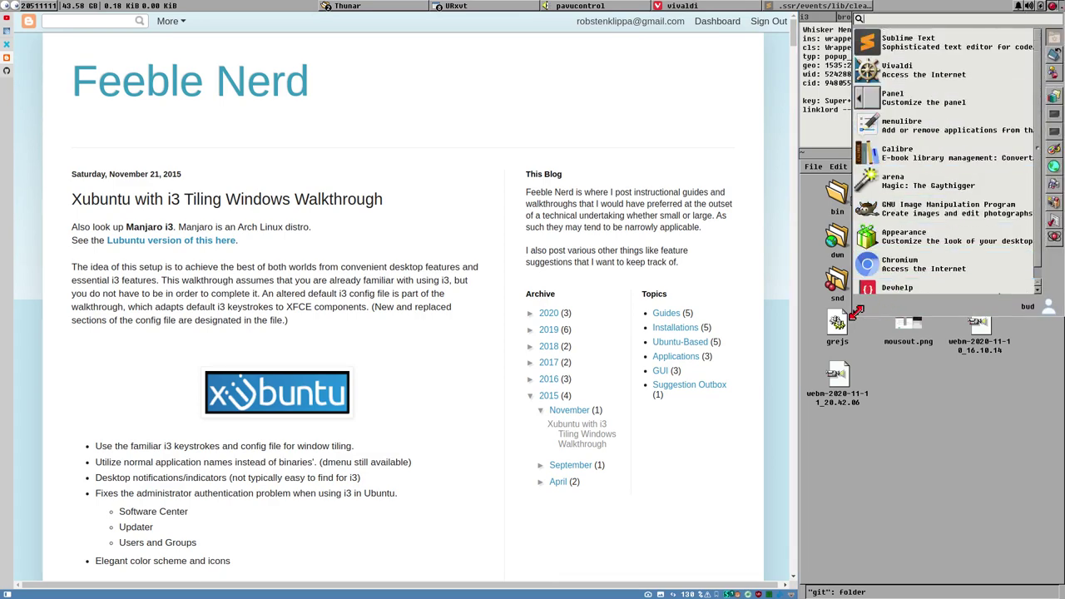
drag(854, 313, 857, 343)
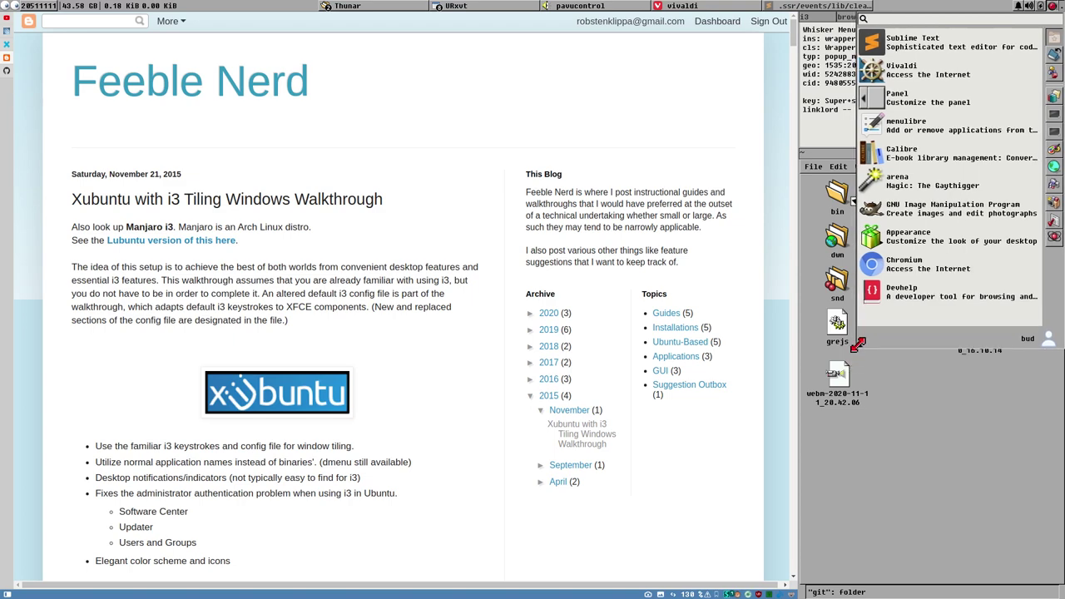
click(1053, 6)
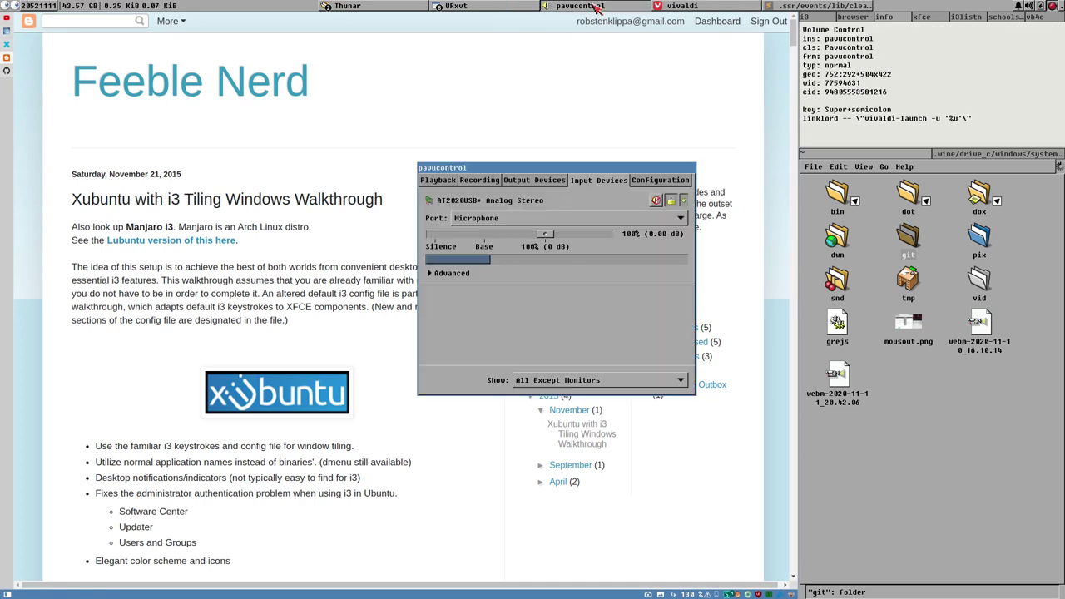
- Toggle the pavucontrol window hidden, shown, and hidden again
click(595, 8)
click(594, 8)
click(595, 8)
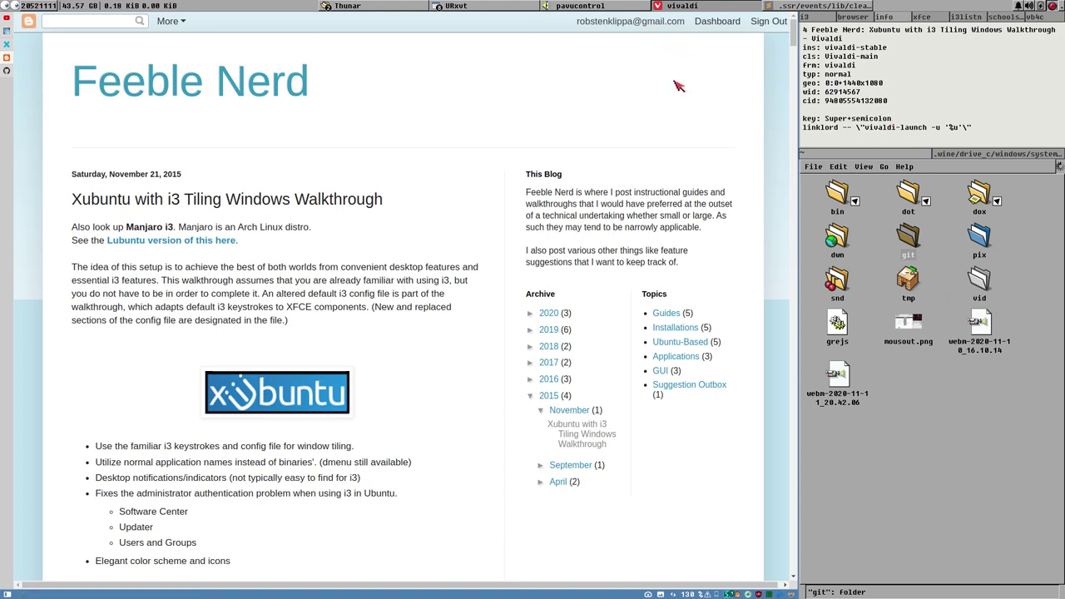
- Make Vivaldi fullscreen and launch a new Thunar instance from the top-bar window menu
key(super+f)
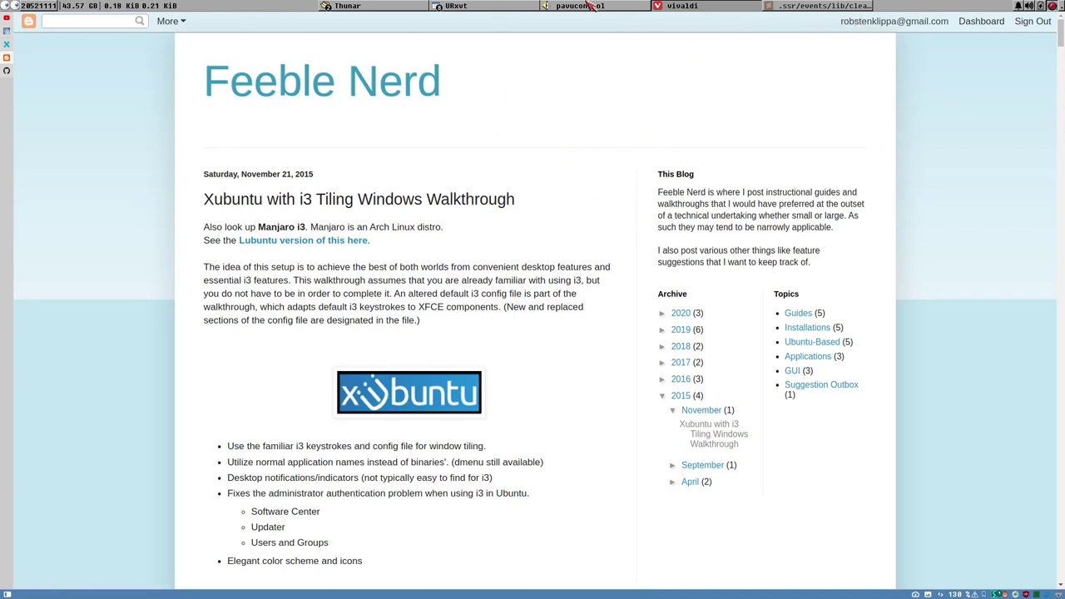
click(345, 6)
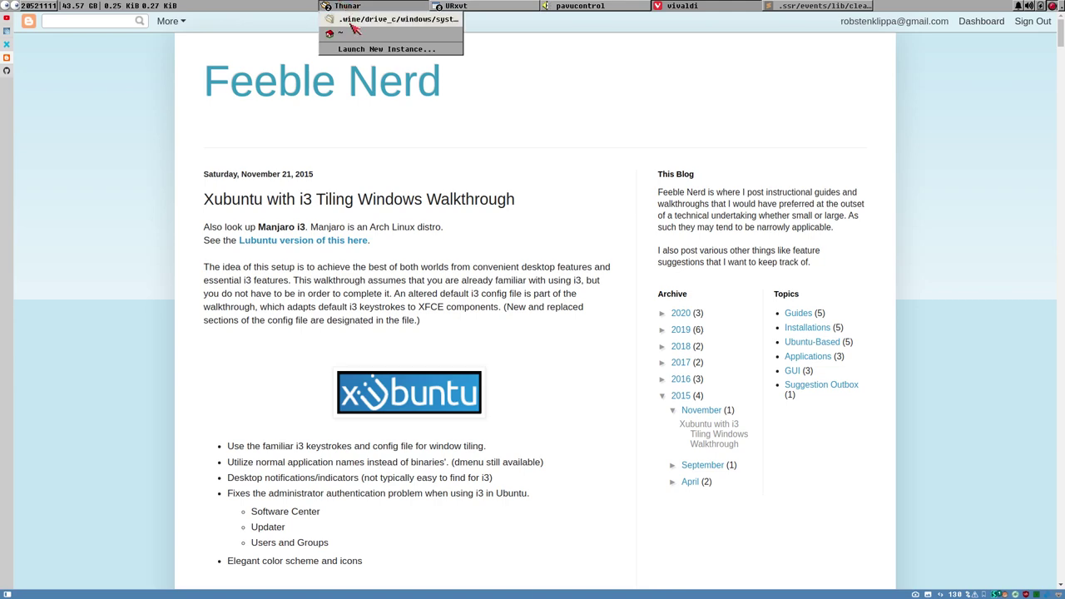
click(347, 43)
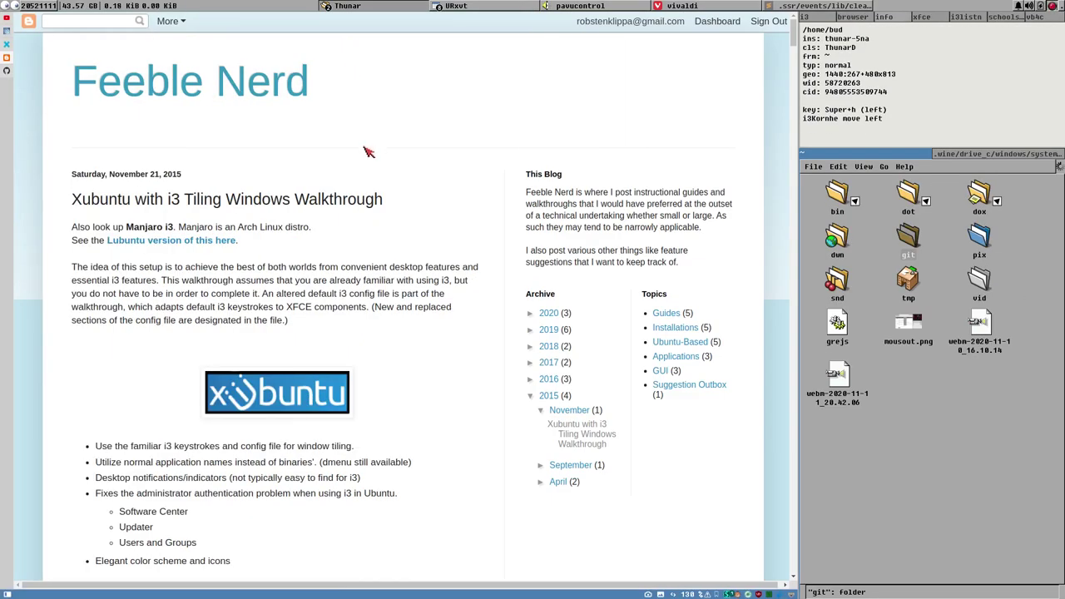
- Switch to the Thunar window listing .wine/drive_c/windows/system32
click(356, 6)
click(351, 48)
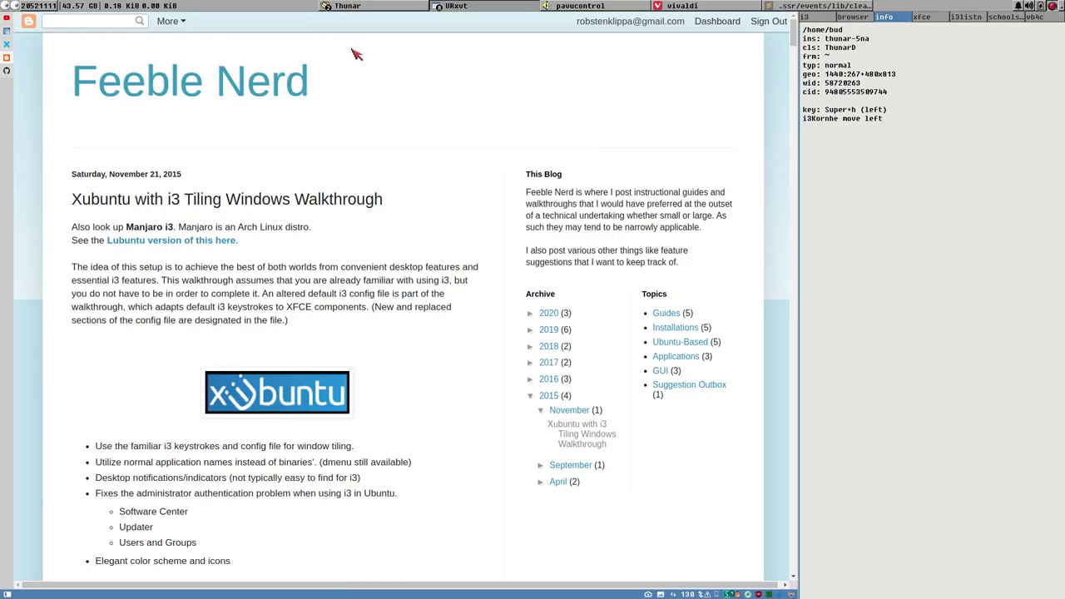
click(356, 6)
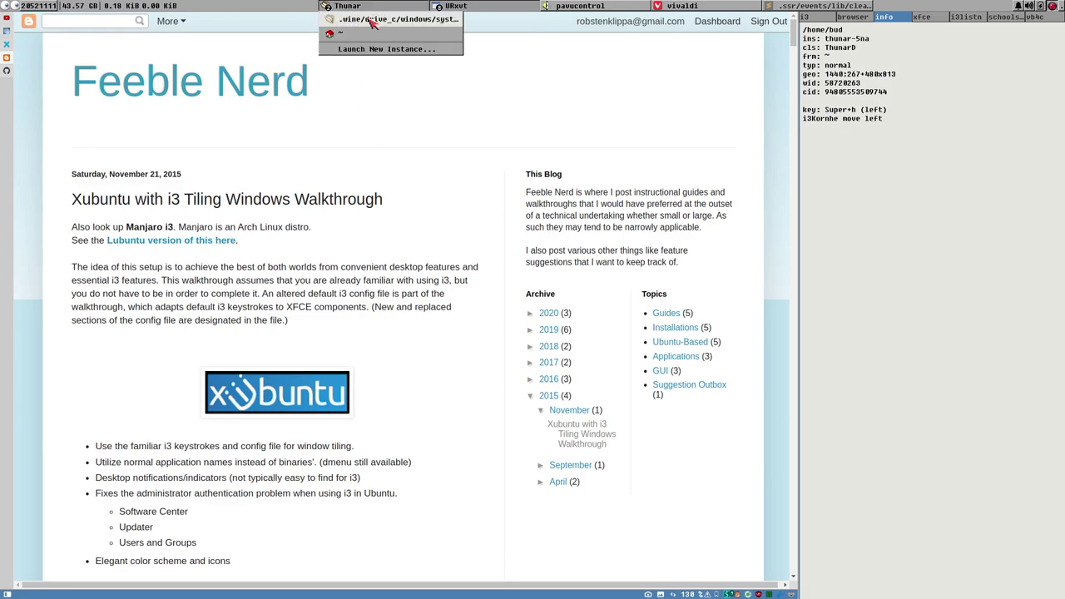
click(391, 19)
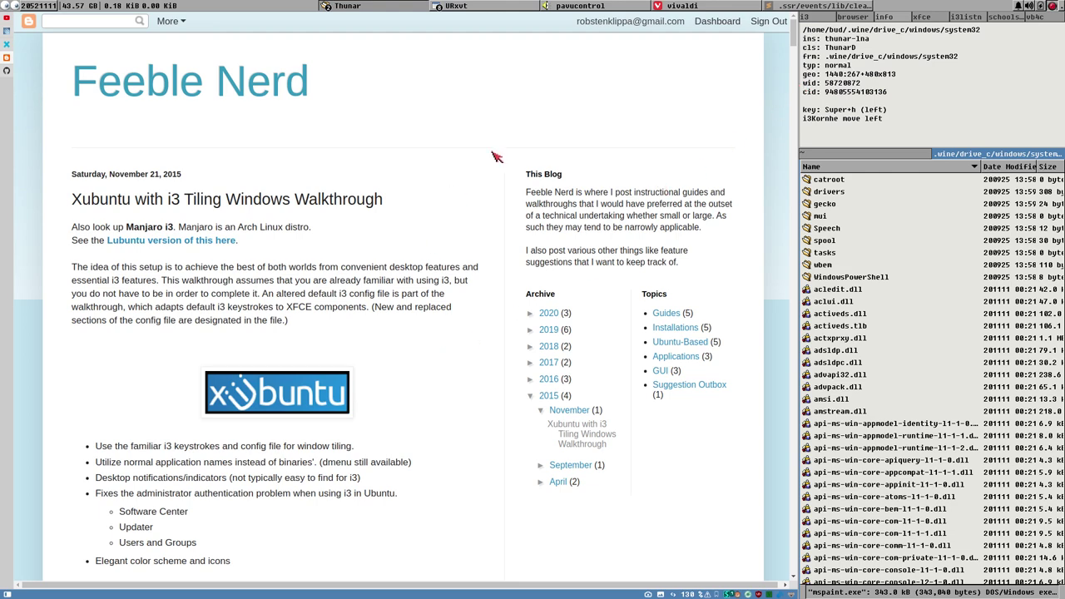
- Return to the GitLab thunar file listing and go up to the repository root
click(8, 48)
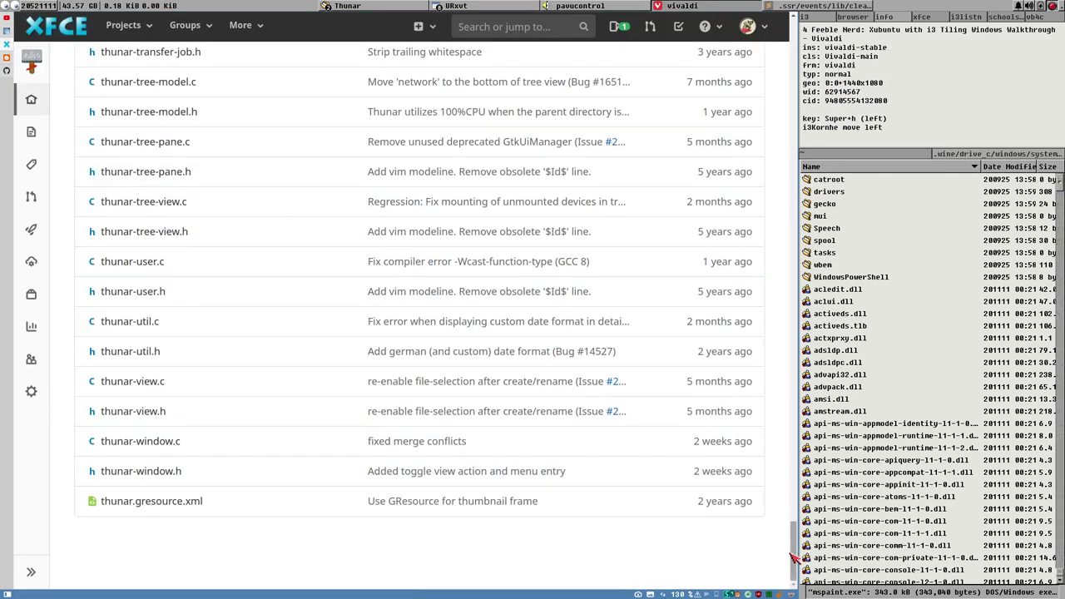
drag(792, 555, 757, 33)
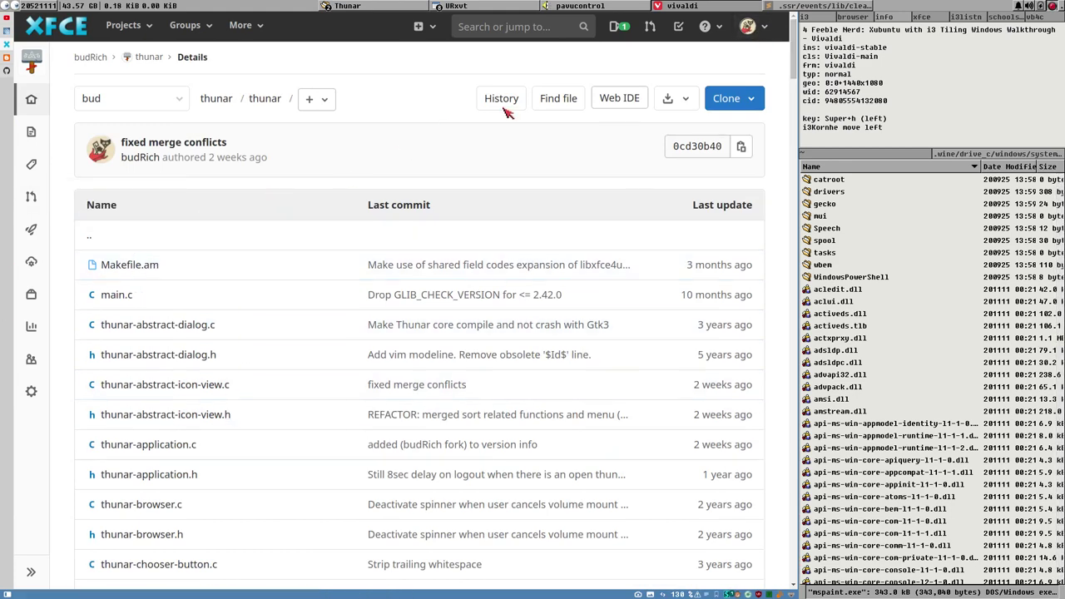
key(alt+Left)
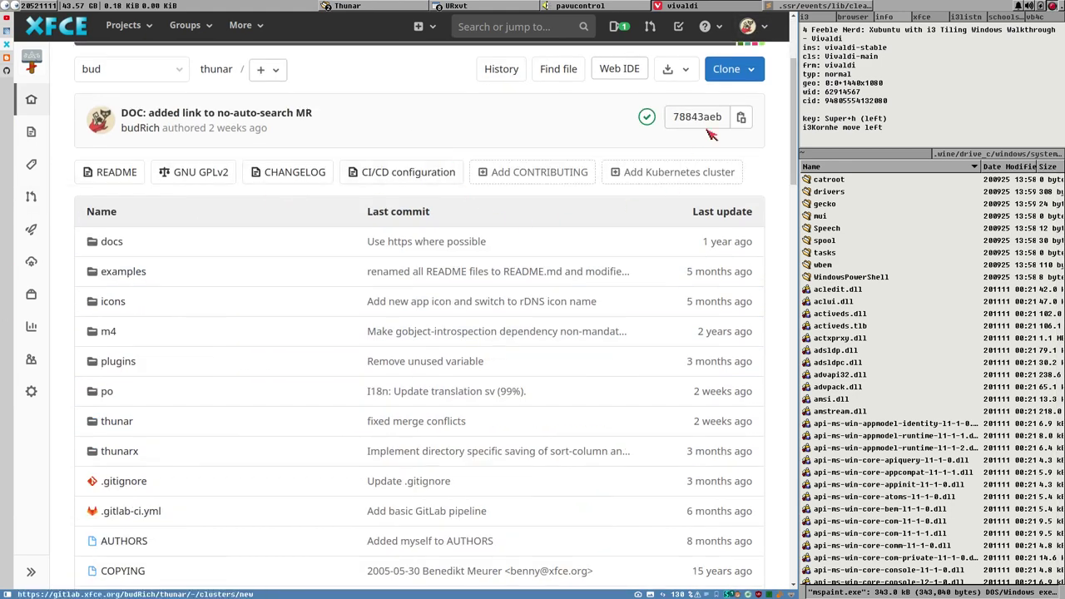
drag(794, 103, 767, 322)
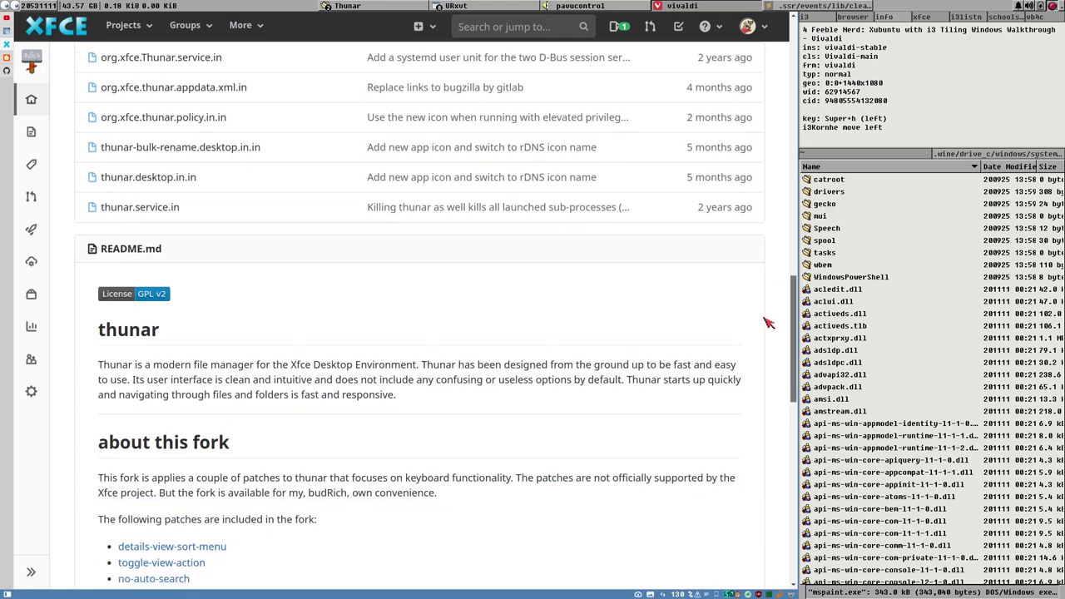
drag(796, 299, 779, 86)
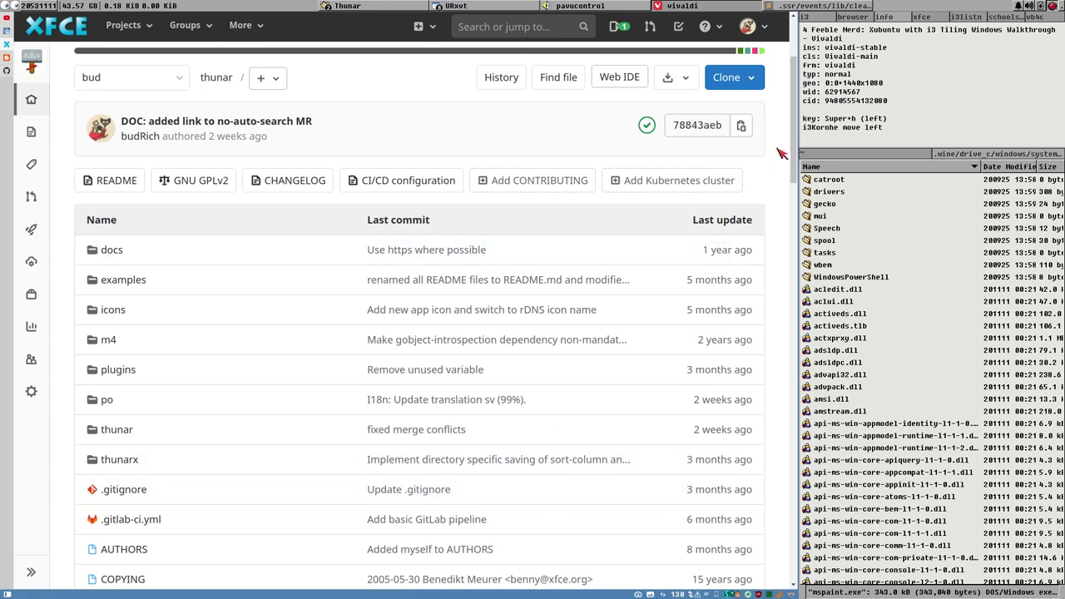
scroll(785, 143, up, 2)
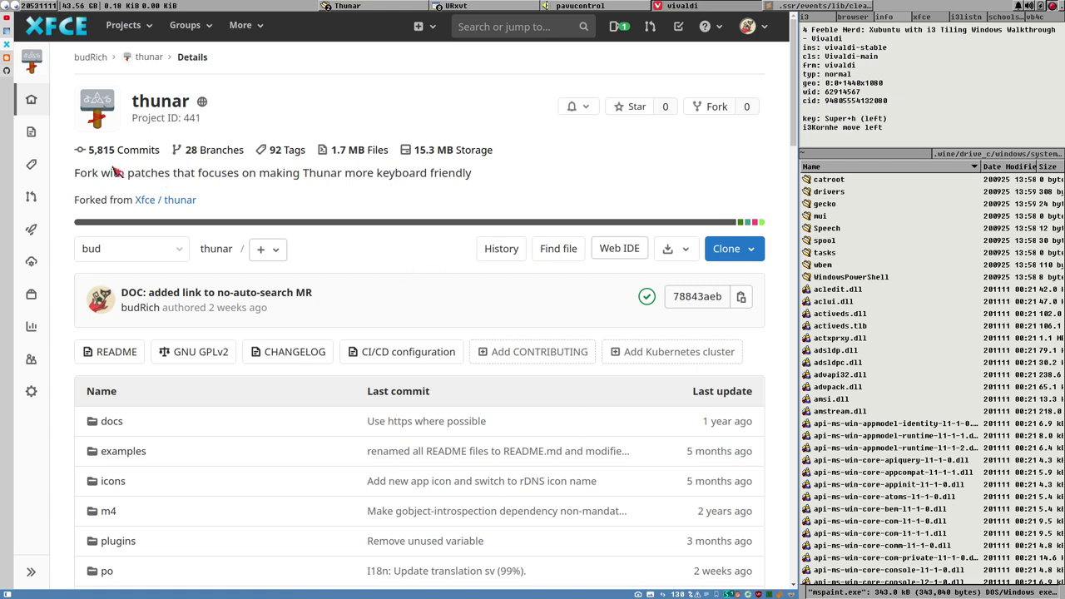
- Open the upstream Xfce thunar project, then browse the Xfce group's project list
click(139, 200)
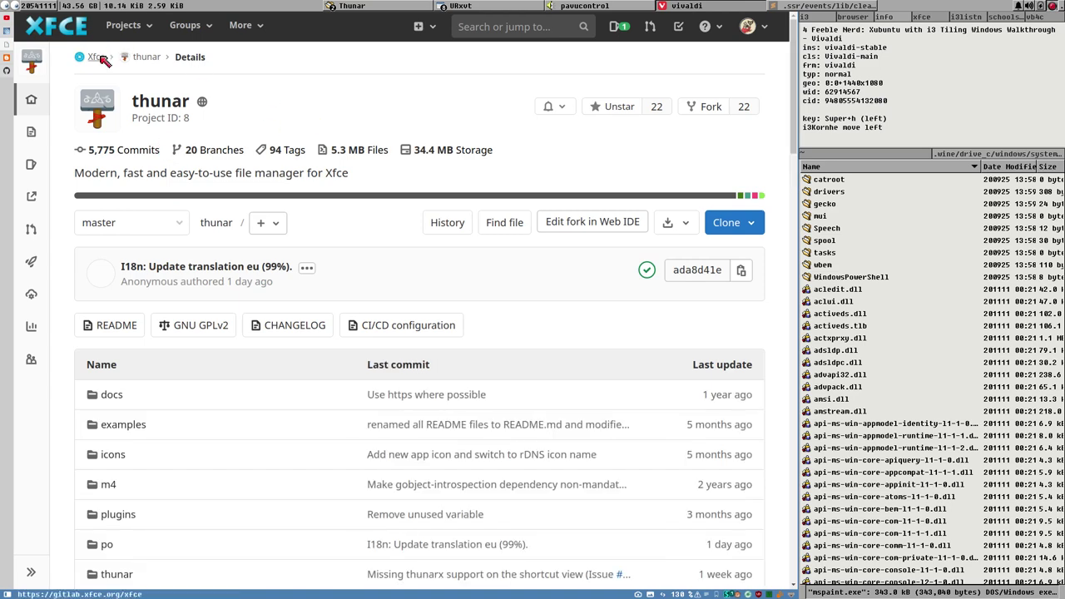
click(95, 57)
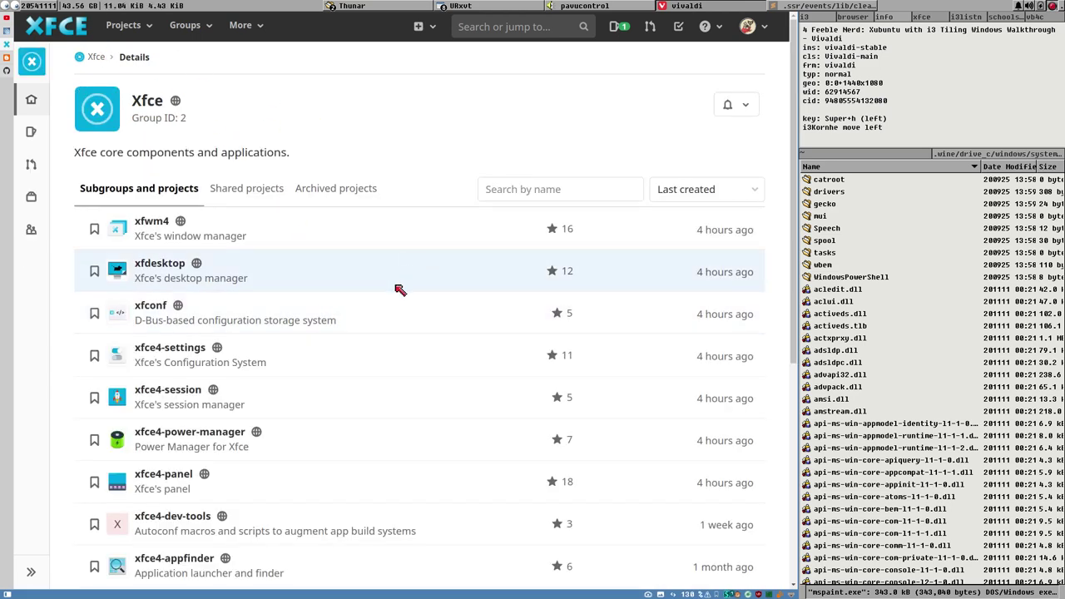
scroll(308, 332, down, 1)
scroll(309, 333, down, 2)
scroll(287, 283, up, 3)
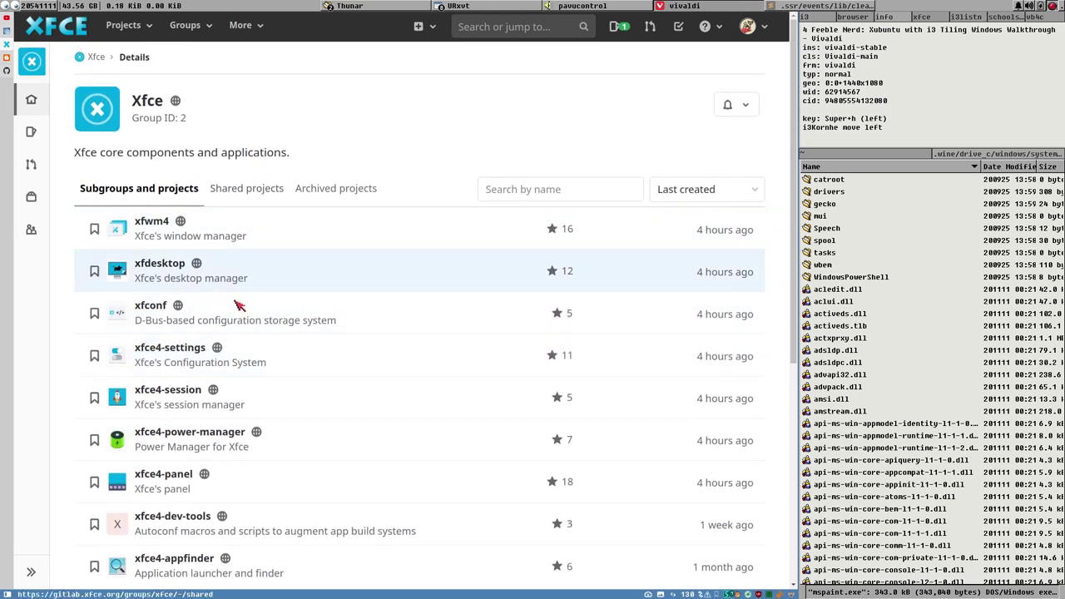
scroll(241, 266, down, 5)
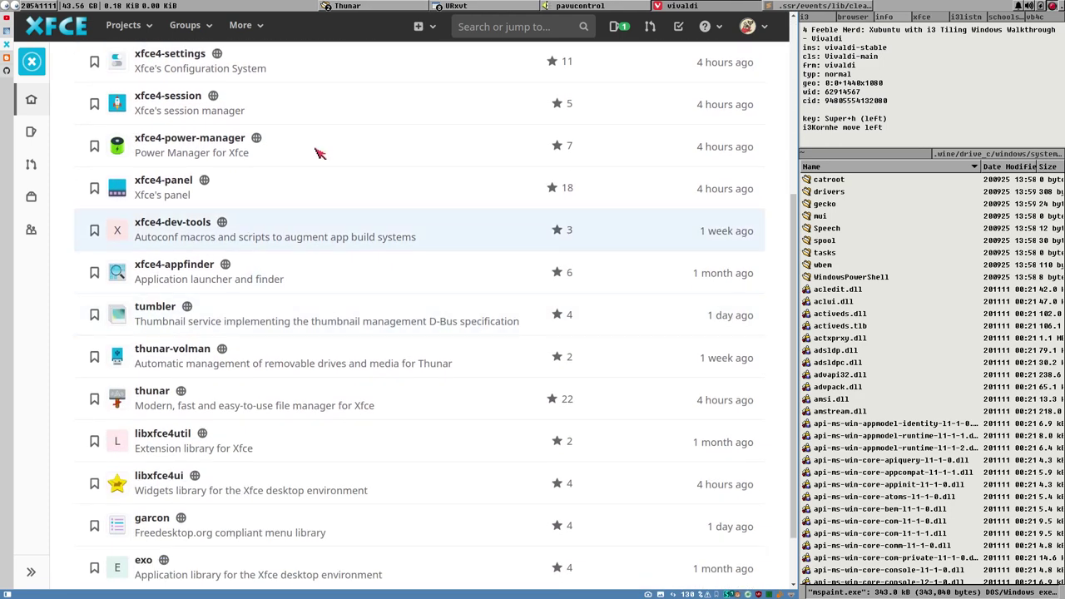
scroll(239, 287, down, 1)
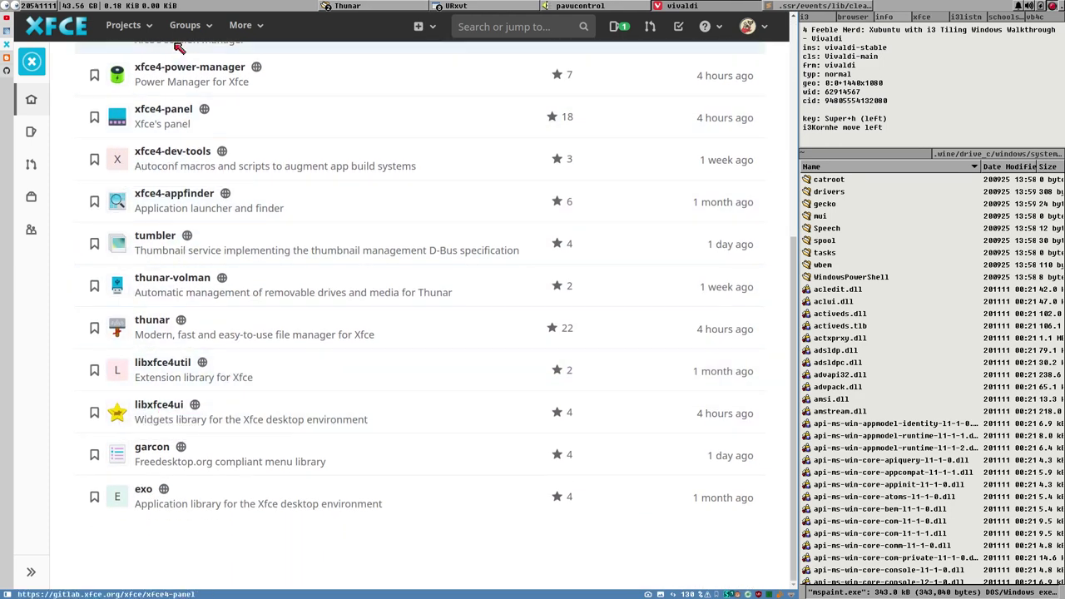
scroll(229, 383, up, 6)
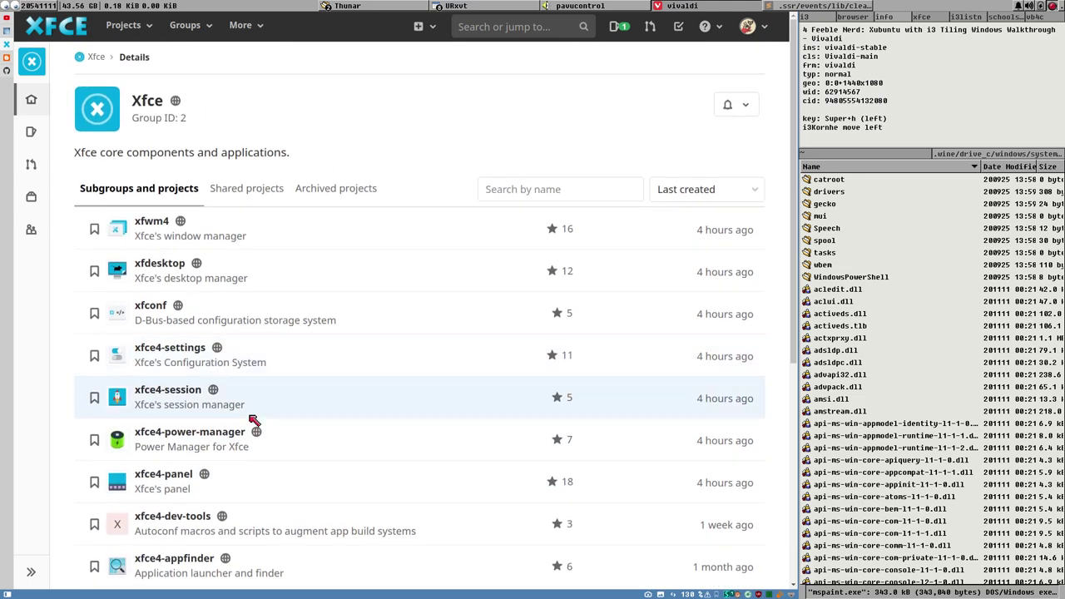
scroll(283, 350, down, 6)
scroll(283, 350, up, 3)
scroll(275, 391, up, 3)
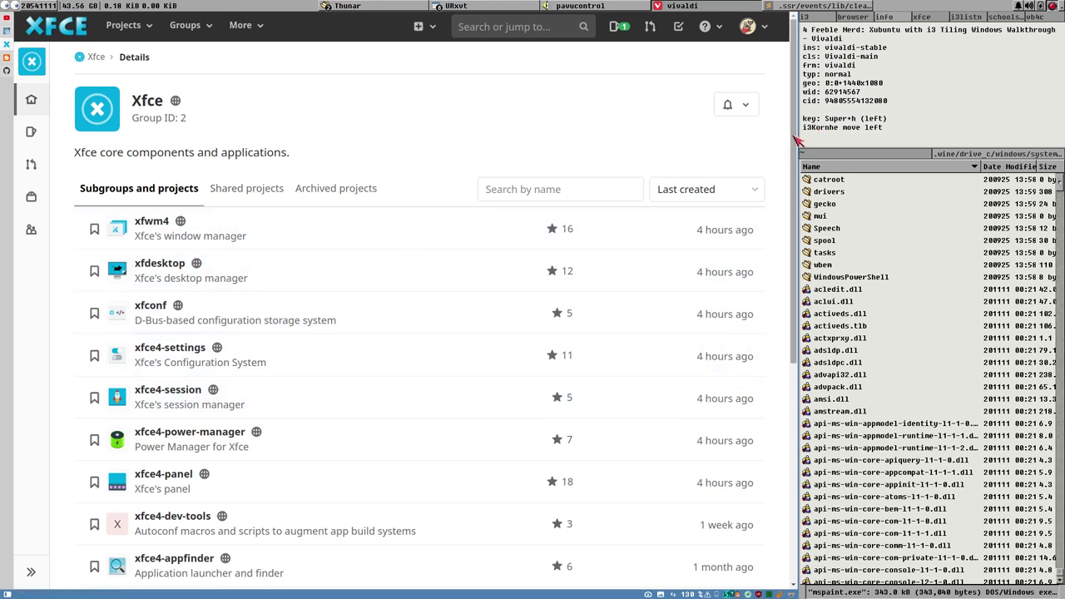
scroll(797, 140, down, 1)
scroll(797, 139, up, 1)
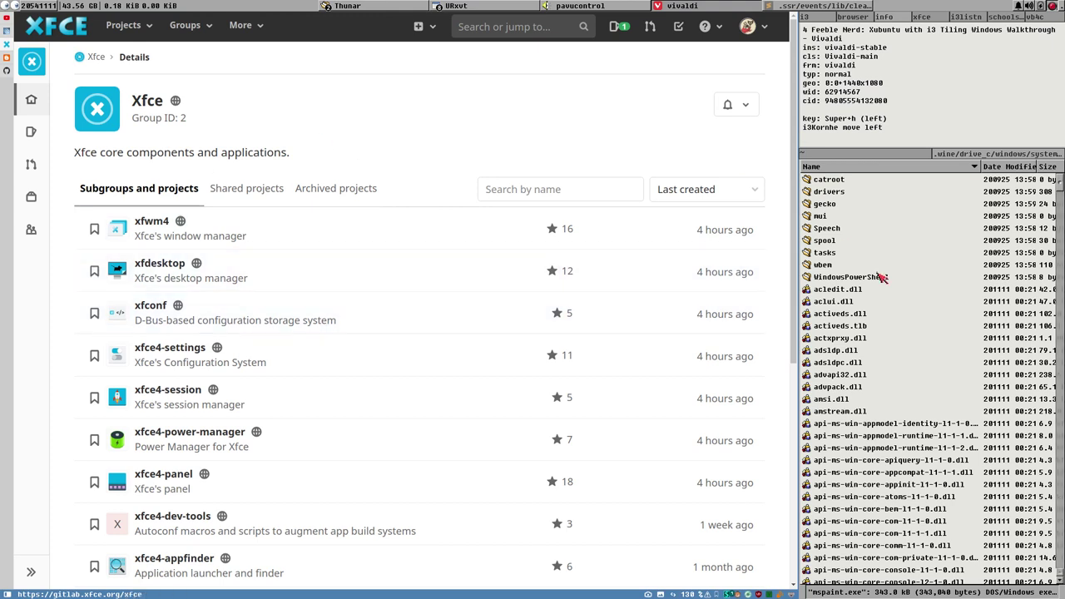
- Select the Speech folder in Thunar, then open the thunar project from the group list
click(856, 229)
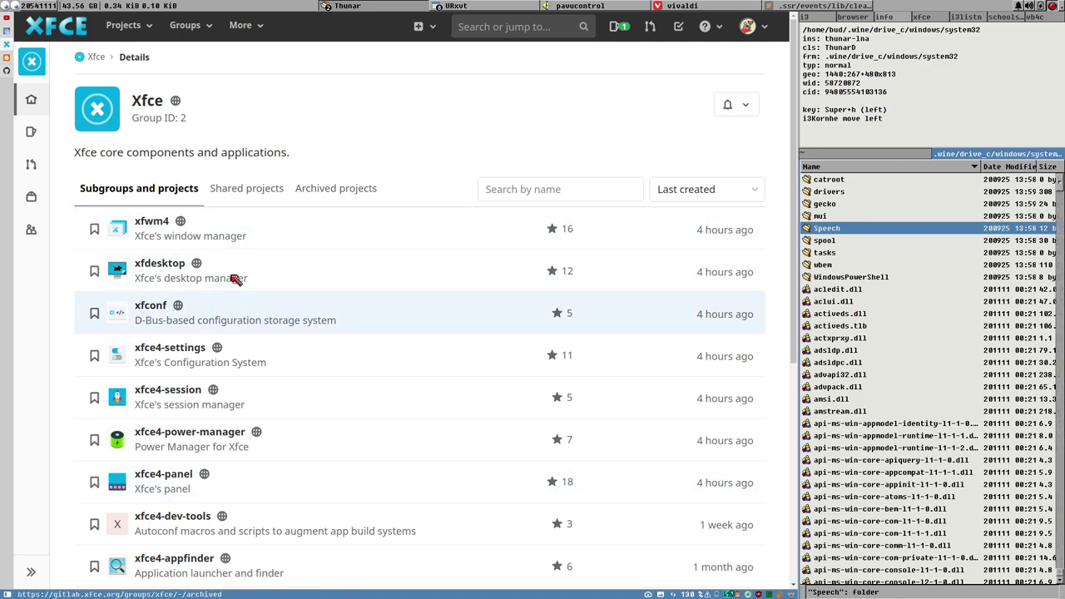
scroll(373, 371, down, 3)
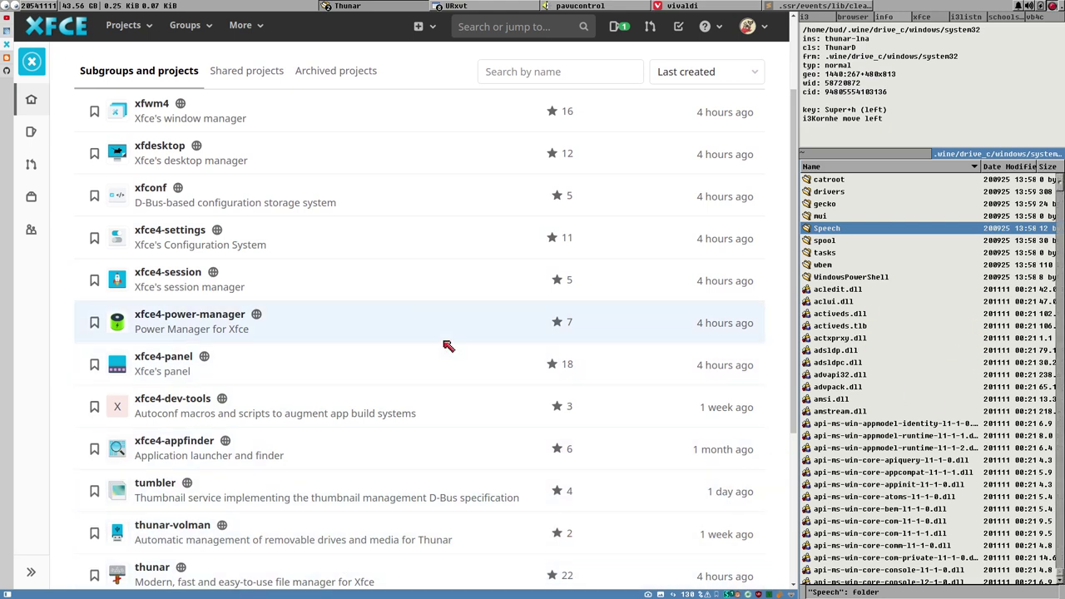
scroll(517, 395, down, 1)
scroll(518, 395, down, 1)
scroll(517, 395, down, 2)
scroll(515, 397, up, 2)
click(146, 541)
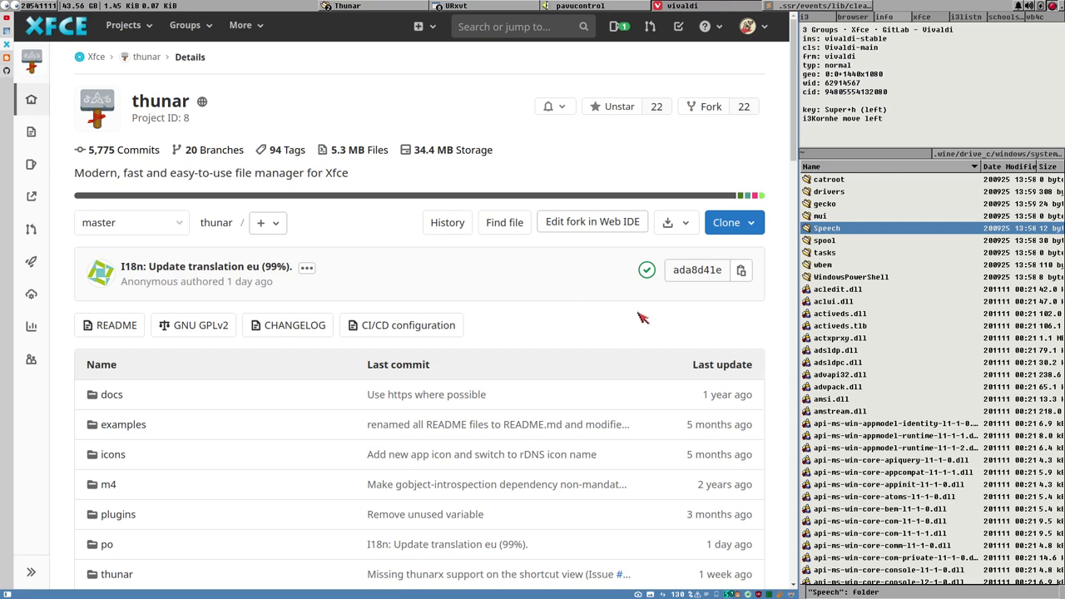
drag(794, 151, 830, 75)
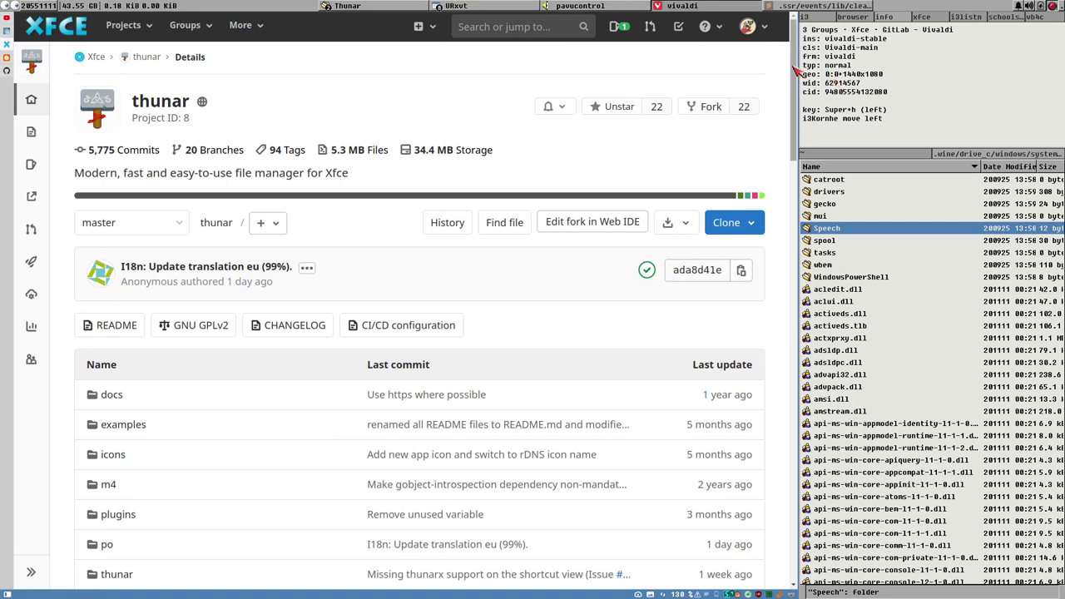
drag(791, 69, 788, 137)
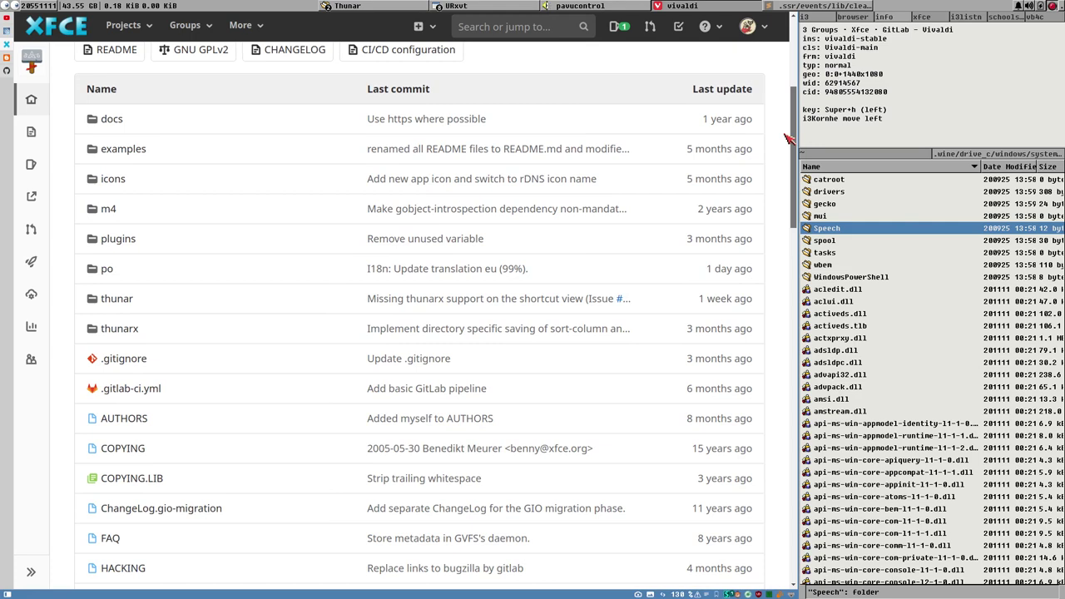
drag(787, 137, 788, 117)
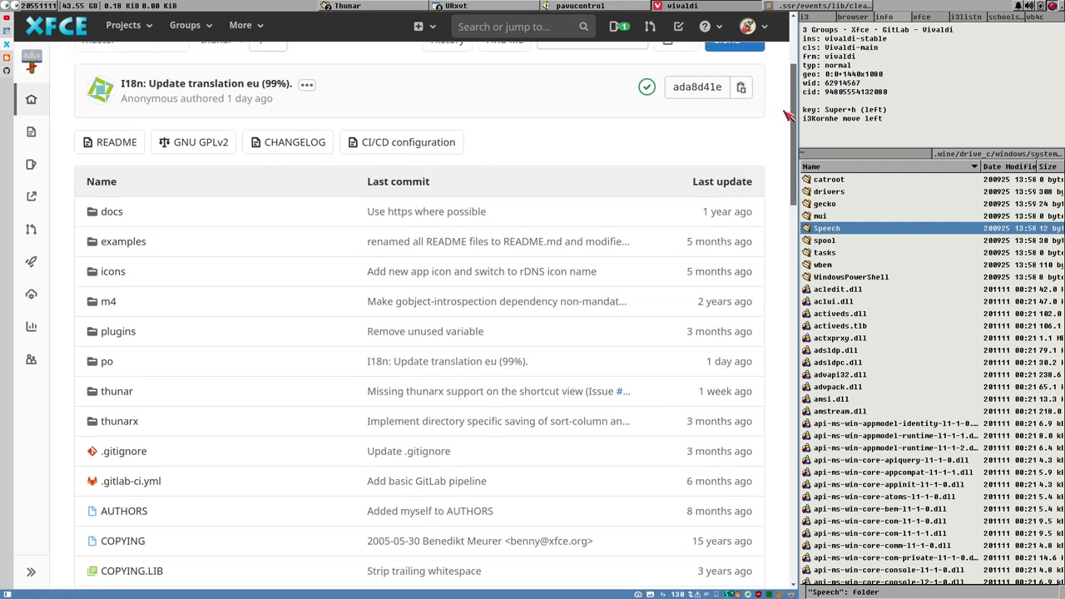
scroll(787, 104, up, 1)
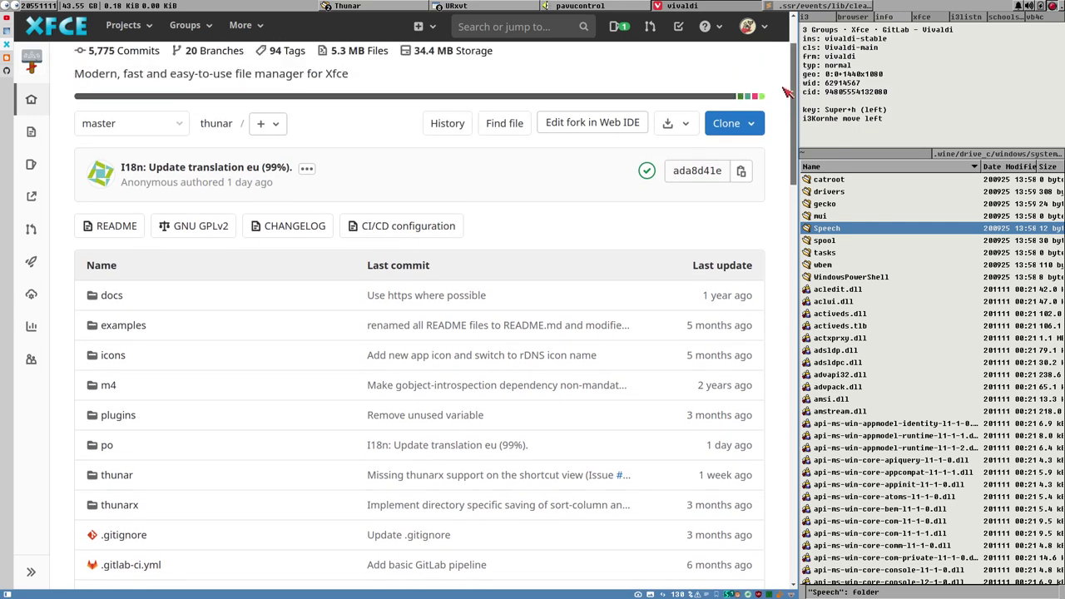
scroll(787, 90, up, 1)
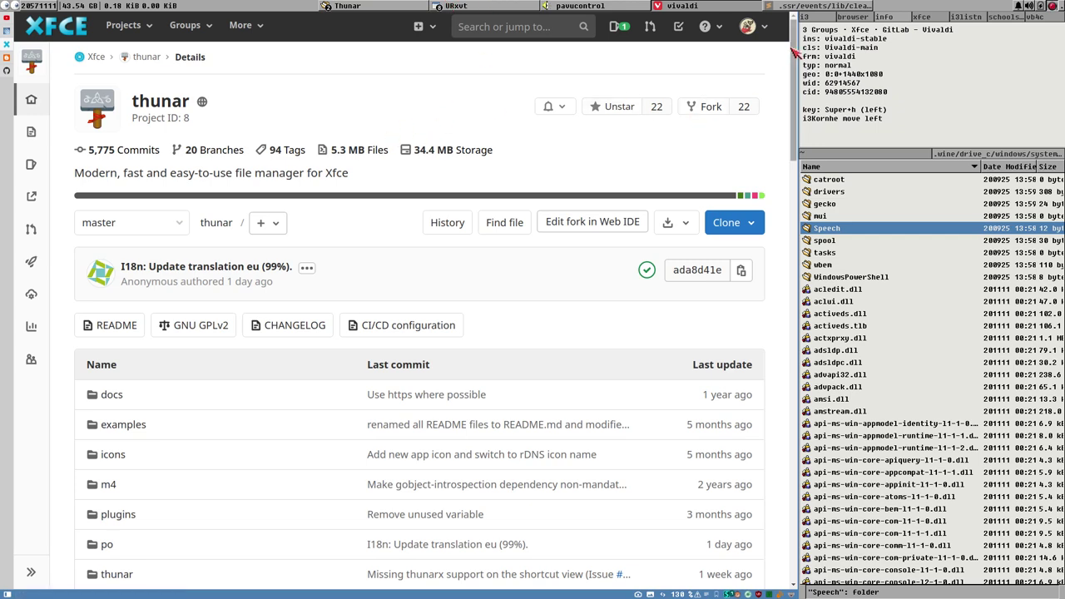
scroll(786, 58, down, 1)
scroll(786, 58, up, 1)
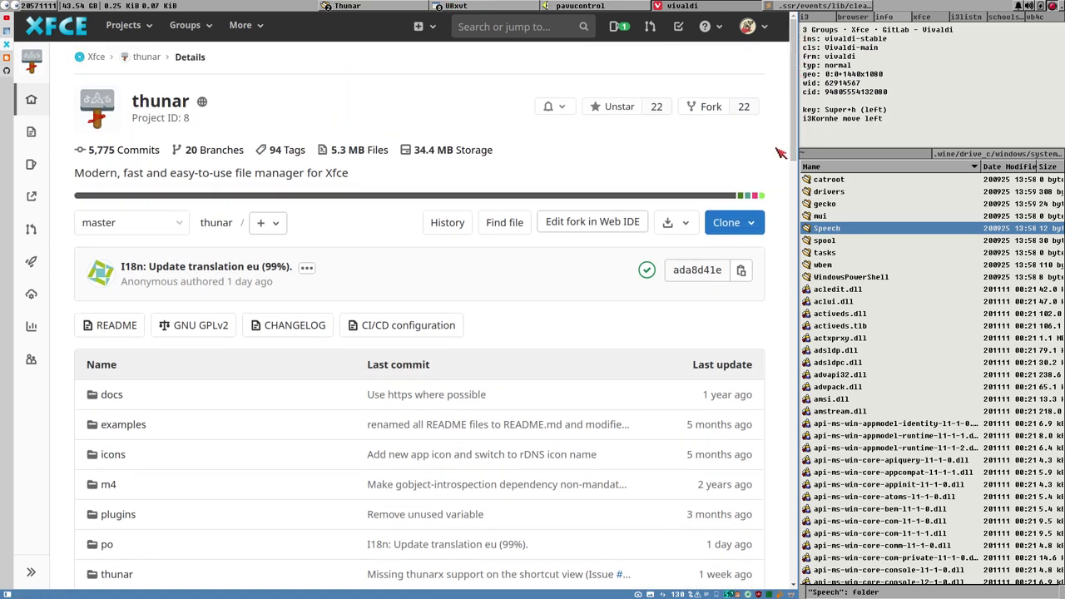
scroll(787, 148, down, 1)
scroll(786, 117, up, 1)
- Type the typiskt test words ('well book sea get soon light...'), fixing one typo with Backspace
drag(795, 123, 796, 57)
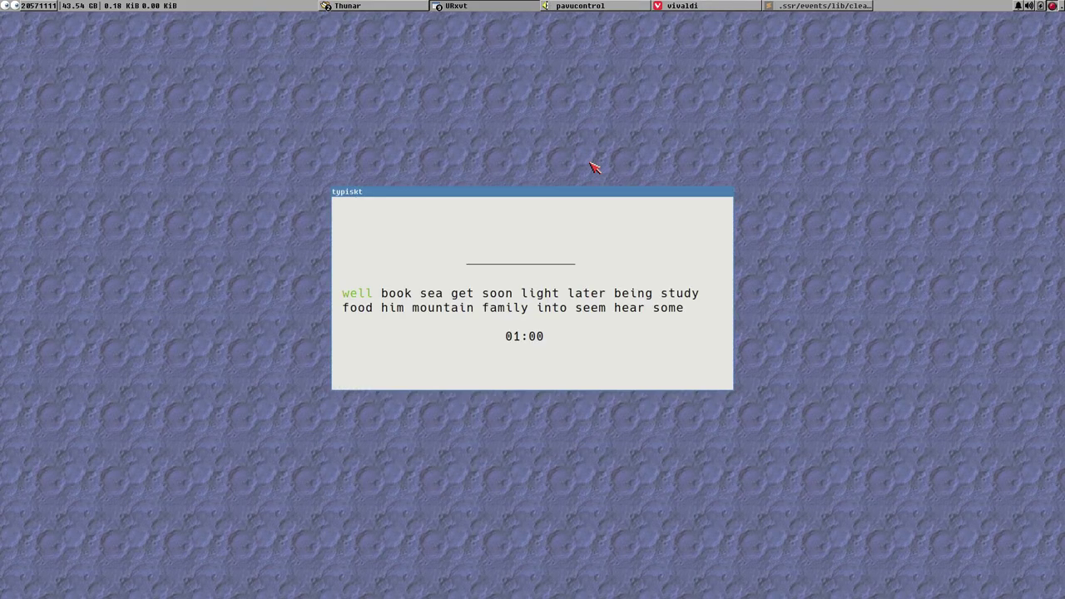
text(well book sea)
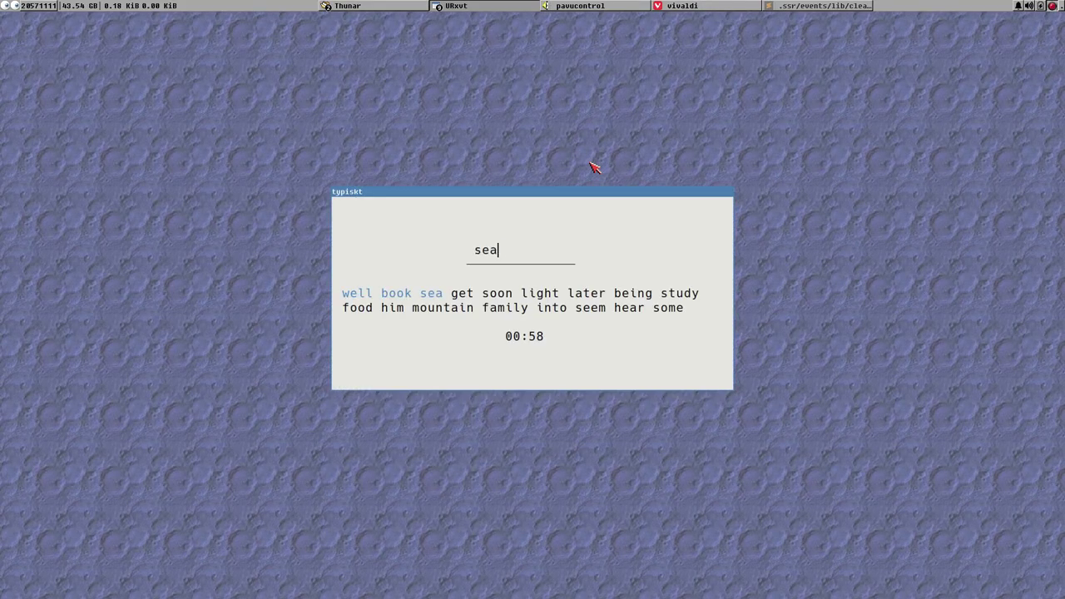
text( get soon light later being study food him mountain family into seem hear some hard thought near often hand than river house does along animal read good world same of mile ghi)
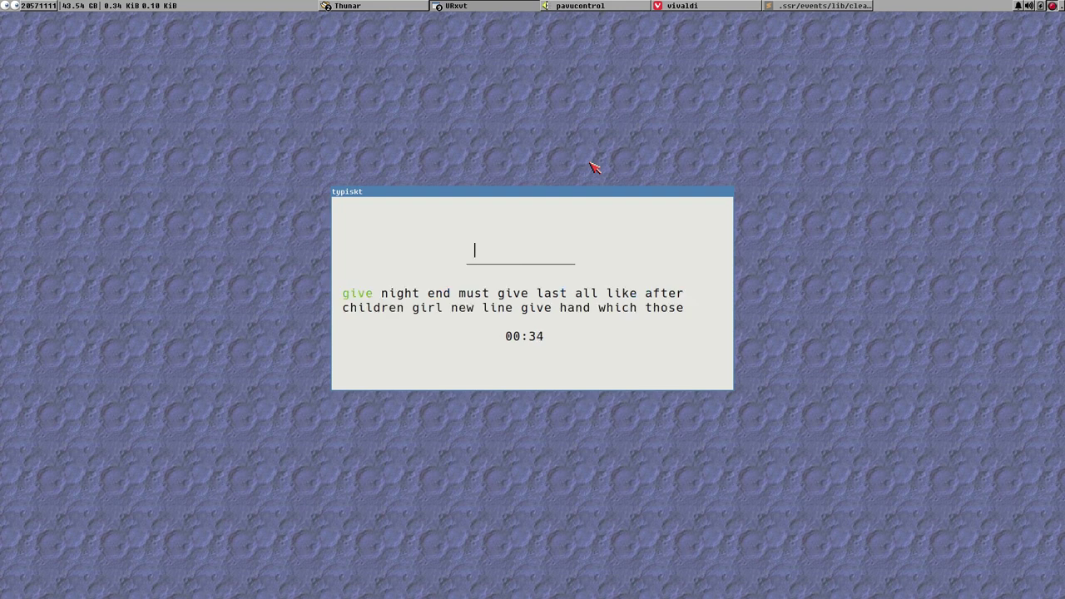
key(BackSpace)
key(BackSpace)
text(ive night end mus give l)
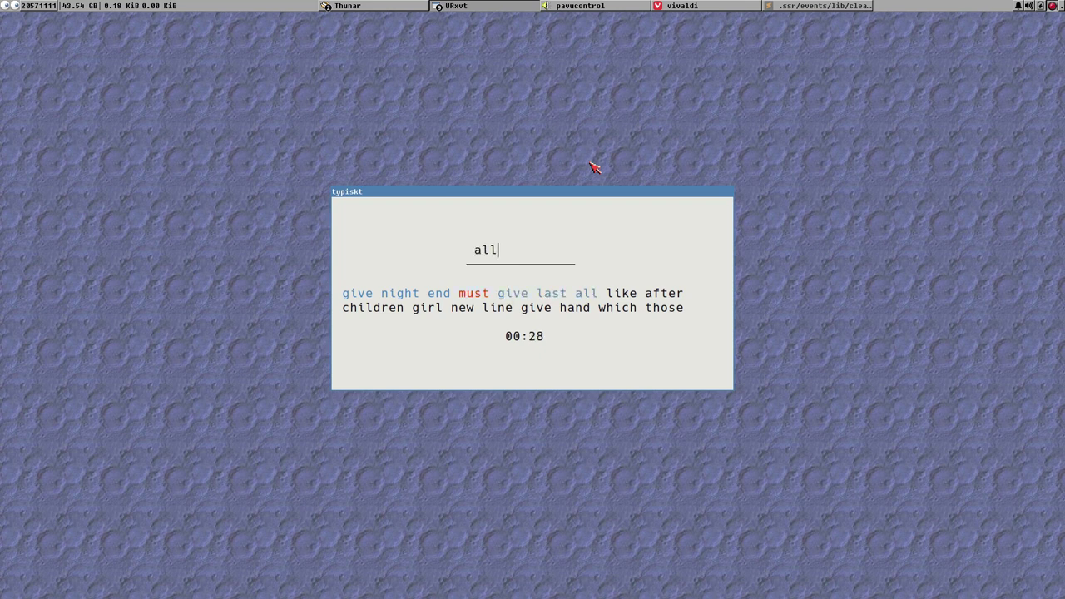
text(er c)
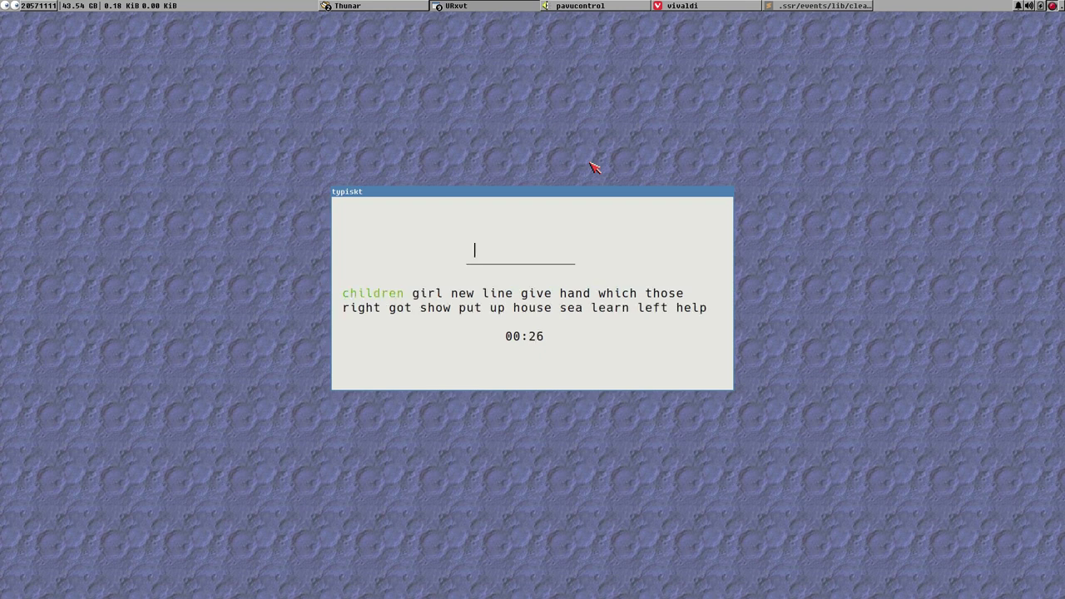
text(hildren give hand which those right got show up h)
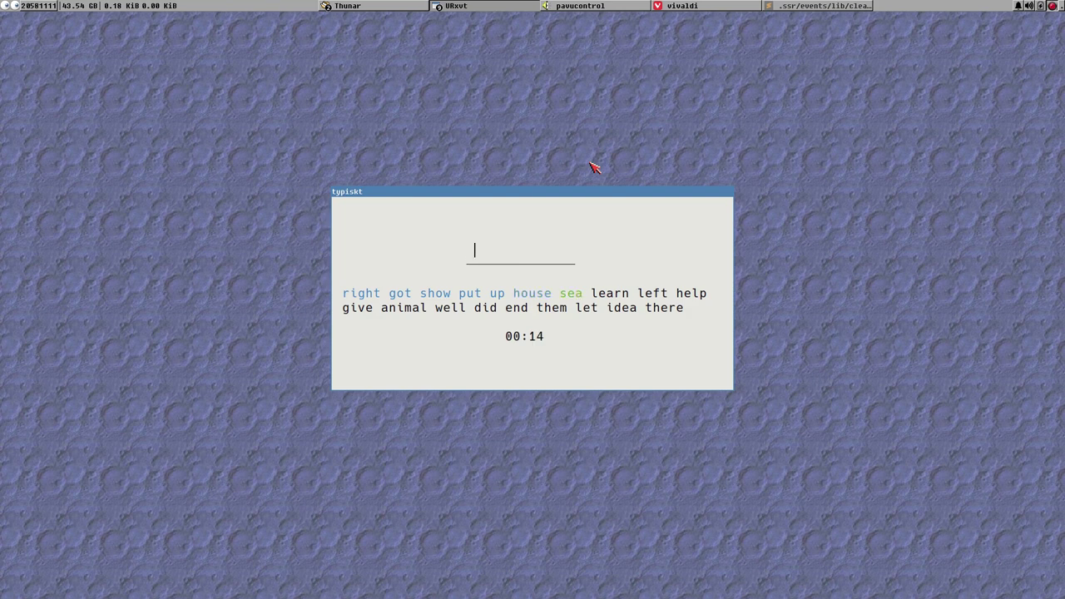
text(sea learn left help )
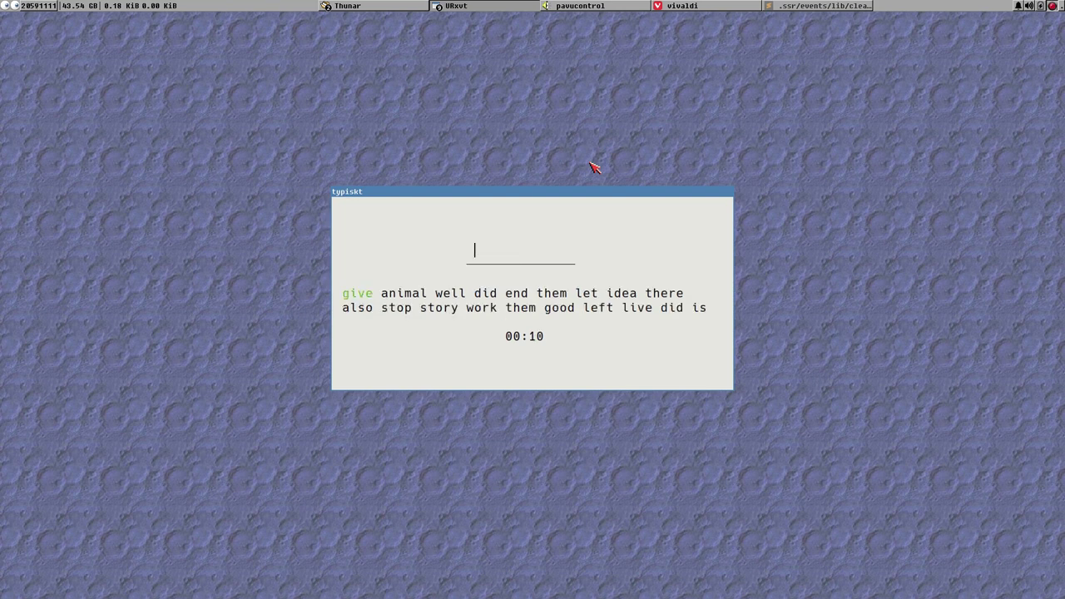
text(al)
text(a)
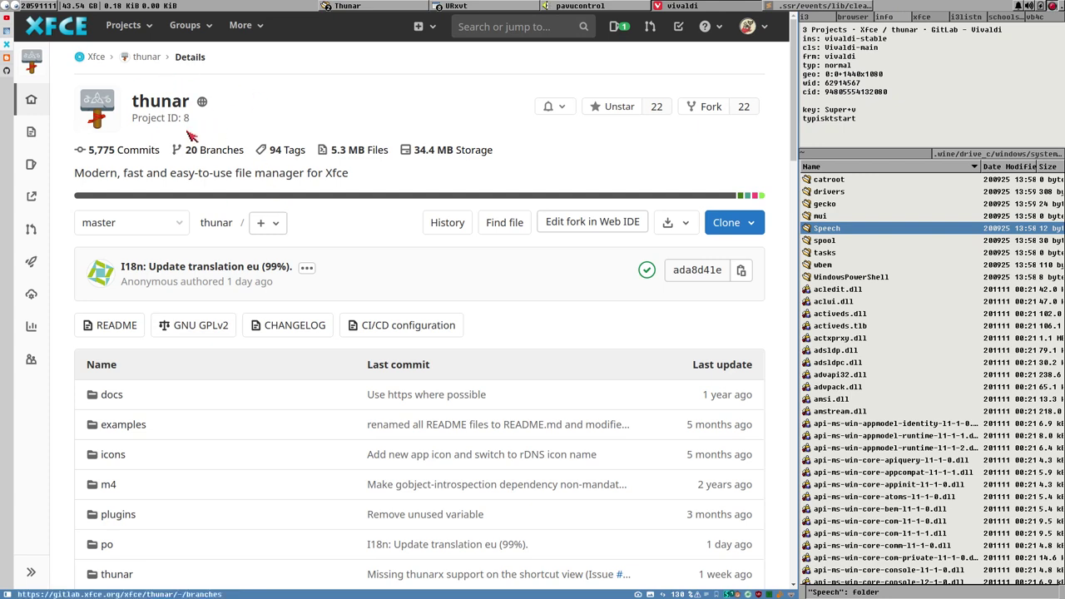
- Scroll the thunar project page down to its README
scroll(364, 195, down, 5)
scroll(364, 200, down, 8)
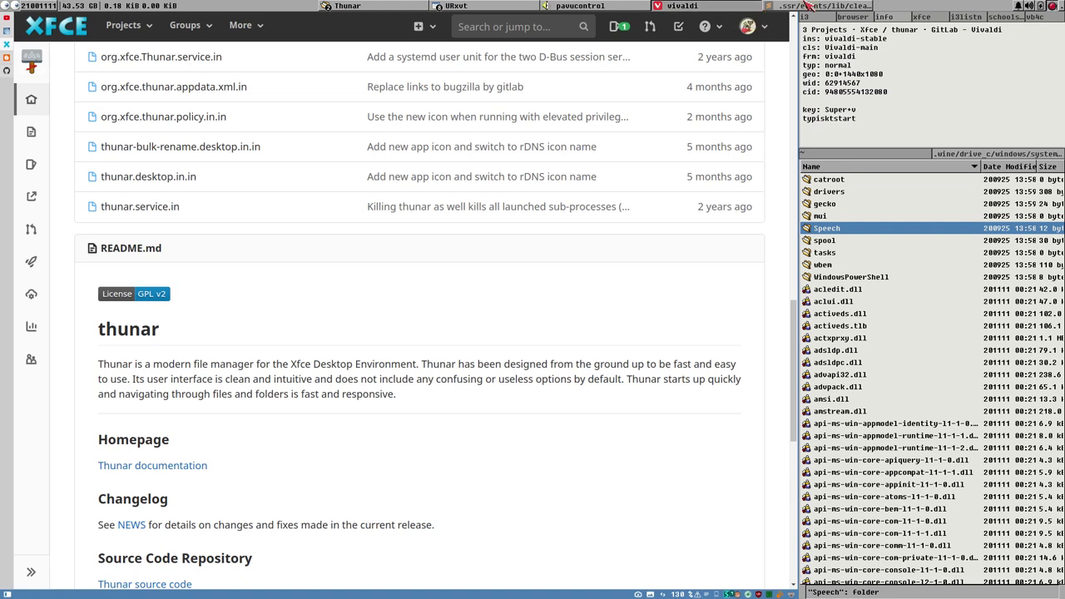
- Toggle the volume control window, move it down-right, then bring Sublime Text to the main area
click(594, 7)
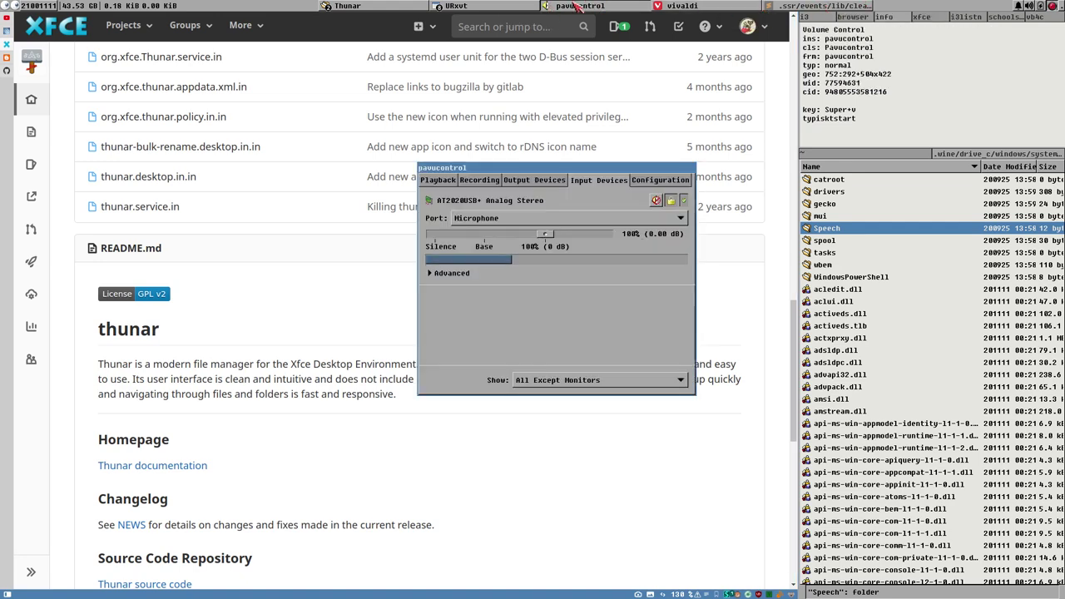
click(592, 8)
click(591, 7)
click(582, 6)
click(582, 7)
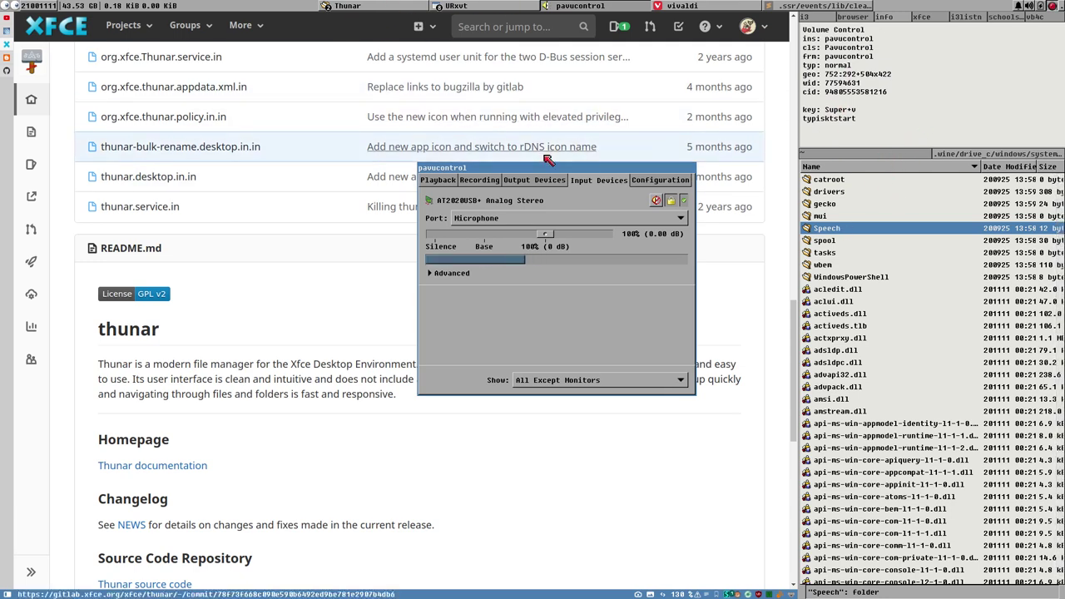
drag(536, 167, 736, 245)
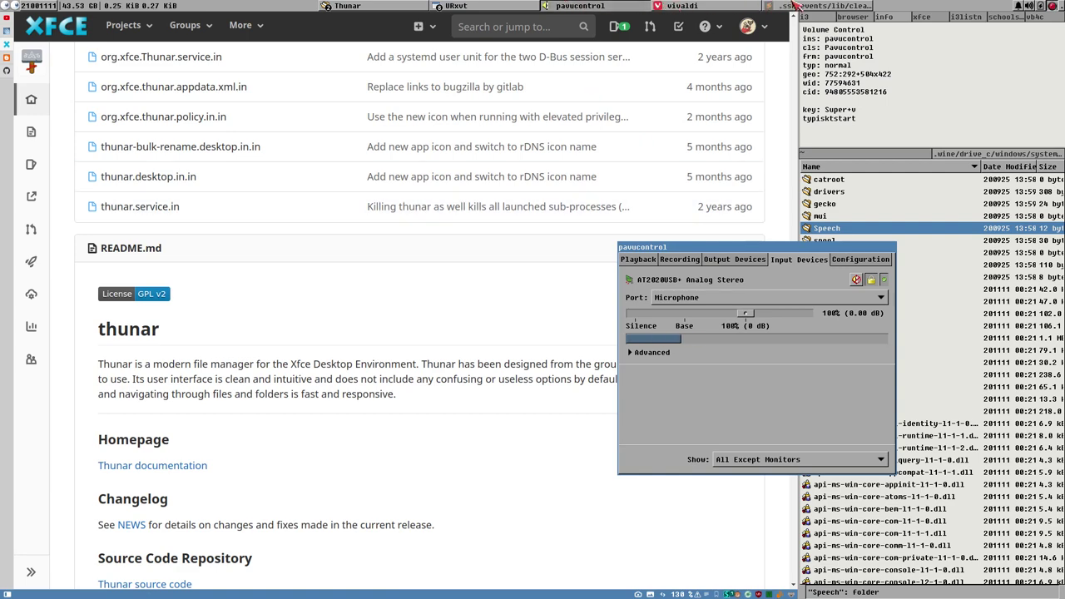
click(717, 6)
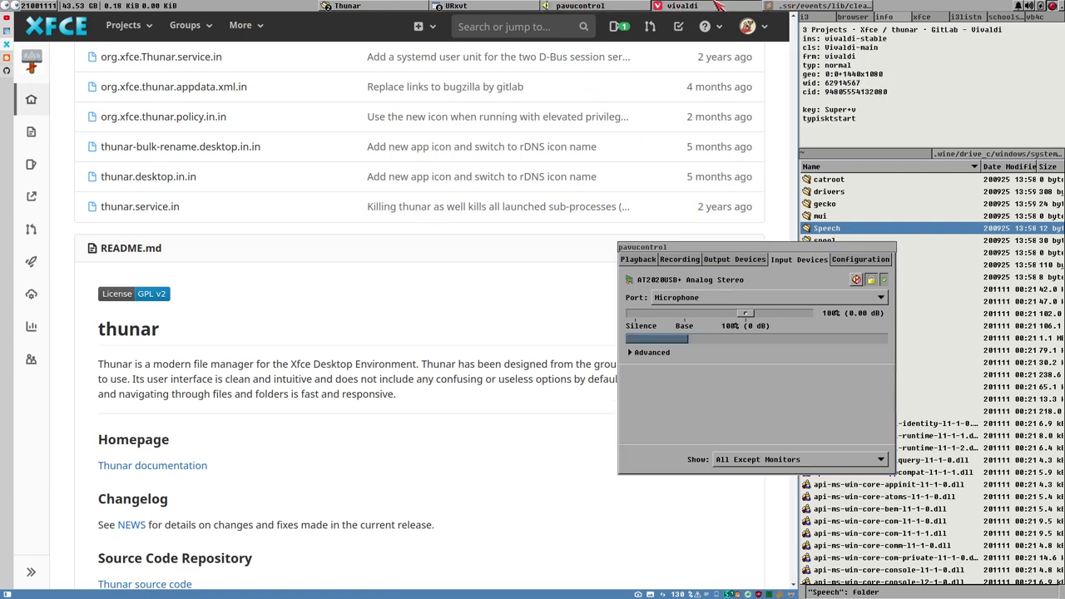
click(815, 6)
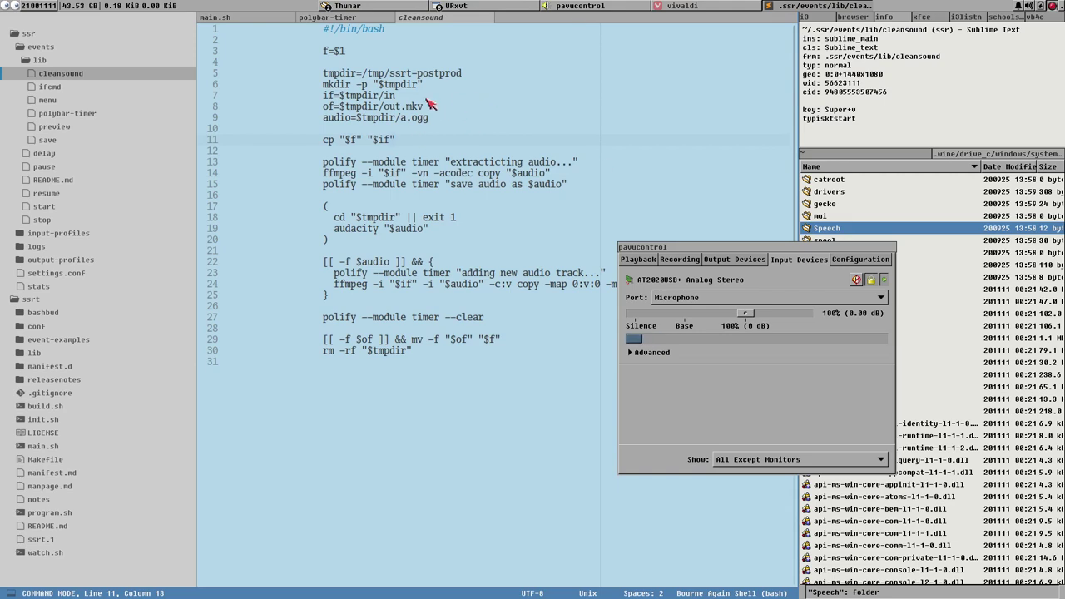
- Highlight the input, output and audio path lines, then return to the end of line 9
key(k)
key(k)
key(k)
key(k)
key(V)
key(j)
key(j)
key(Escape)
- Toggle the editor and volume control windows, leaving the volume control hidden
click(805, 6)
click(805, 6)
click(805, 5)
click(806, 6)
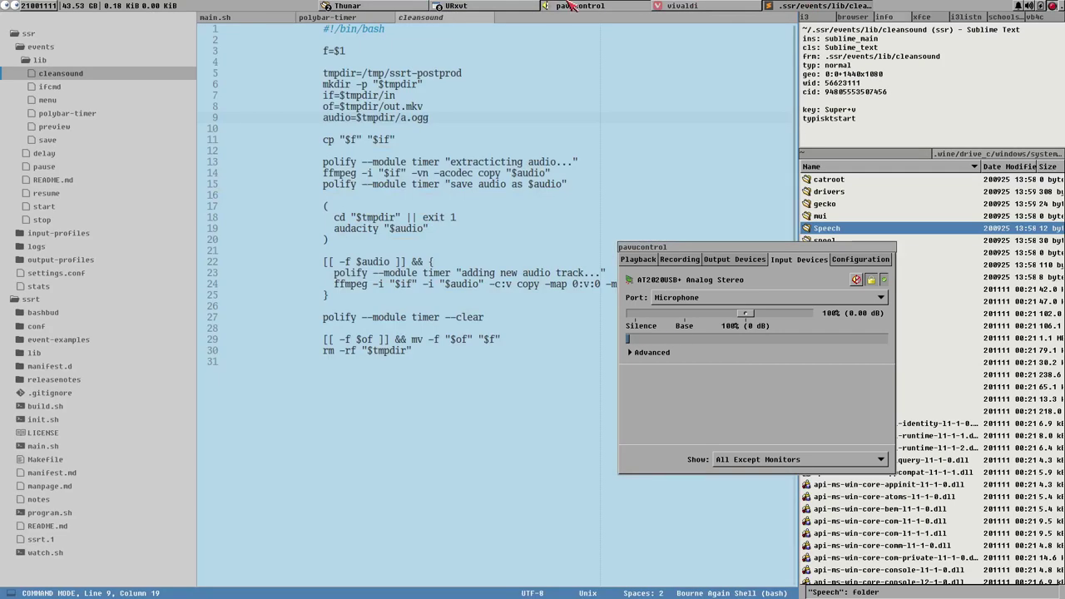
click(566, 6)
click(565, 6)
click(565, 6)
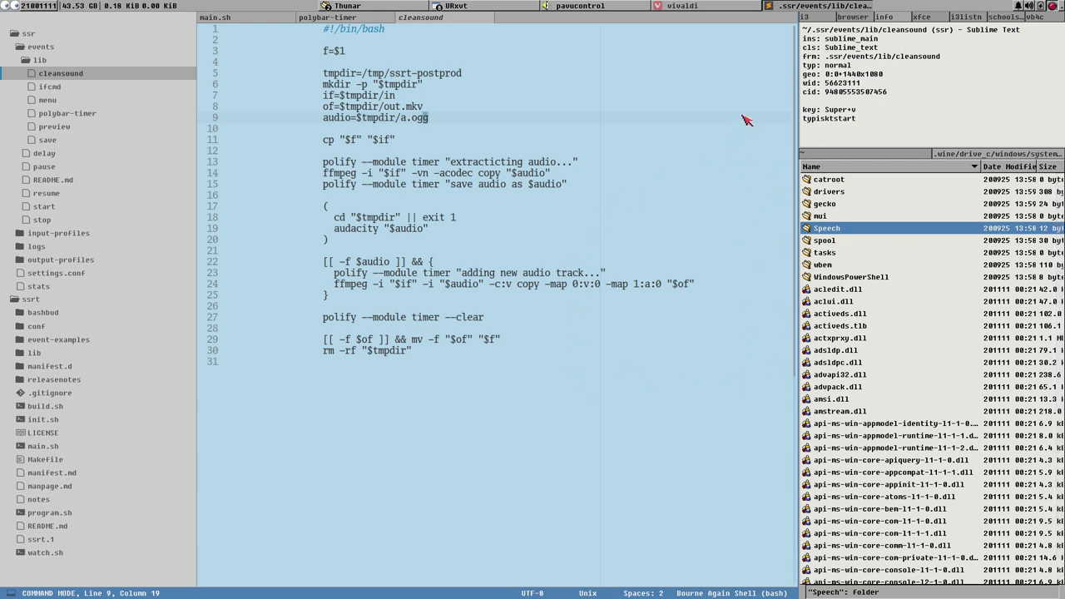
- Move the caret to lines 14 and 13, then open and dismiss the project switcher
click(429, 174)
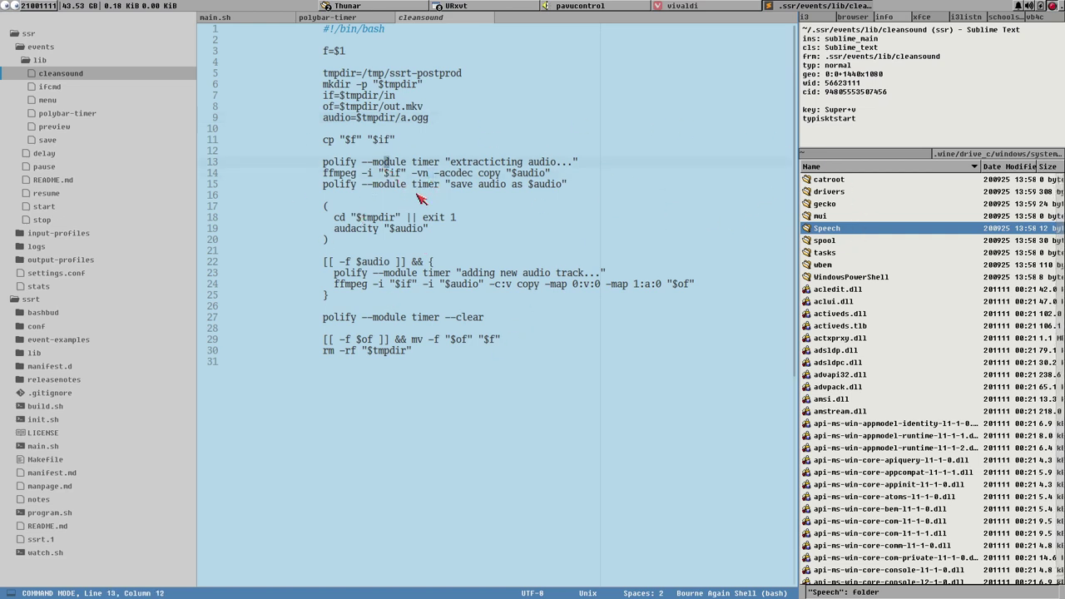
click(384, 162)
key(ctrl+alt+p)
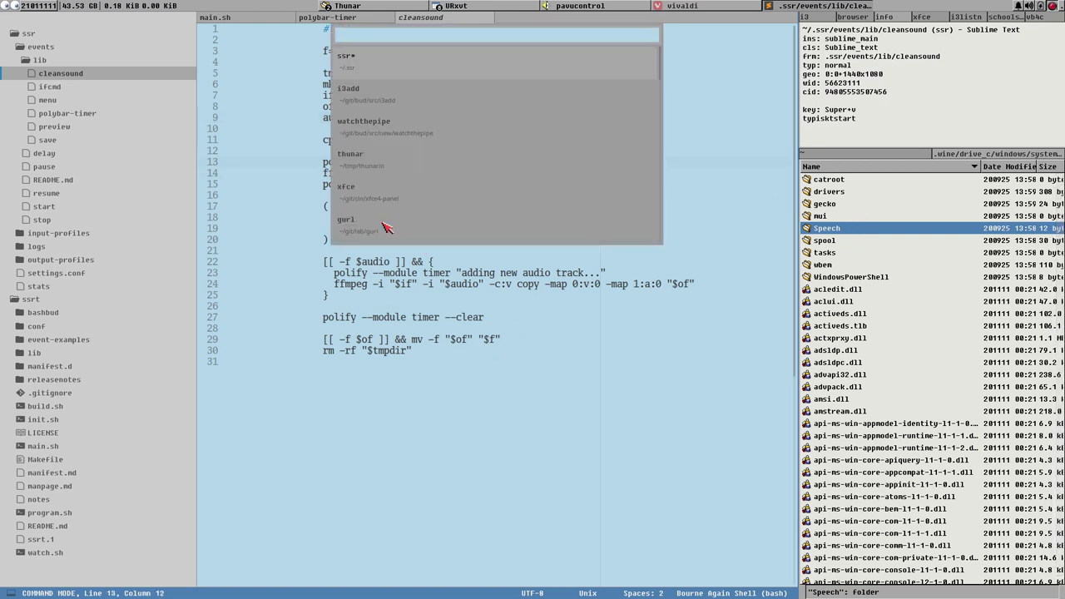
key(Escape)
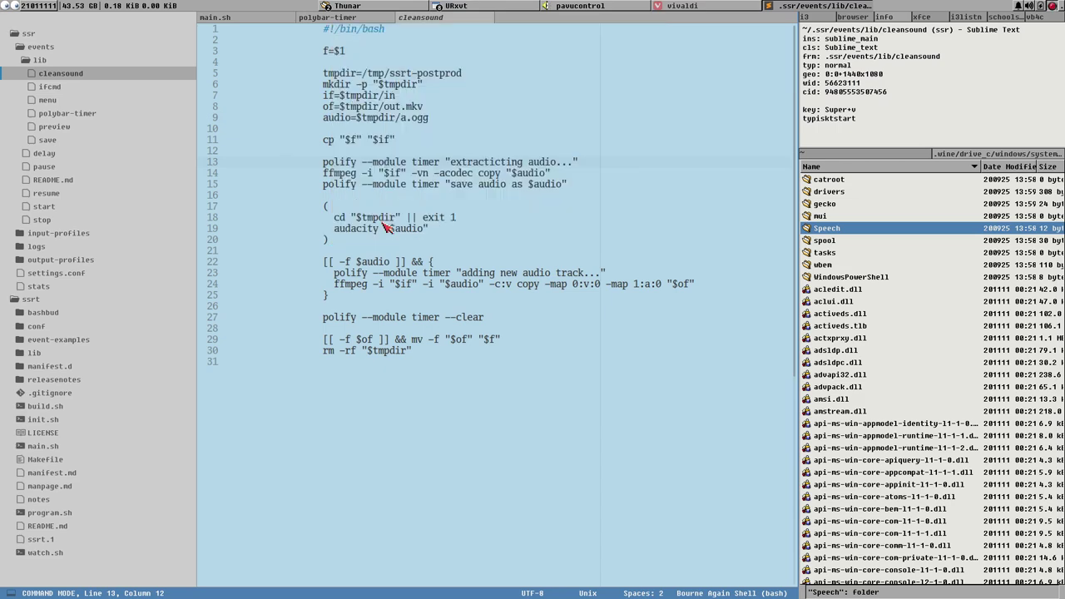
- Launch Appearance settings via a launcher search for 'app', then open a new terminal
key(super)
text(app)
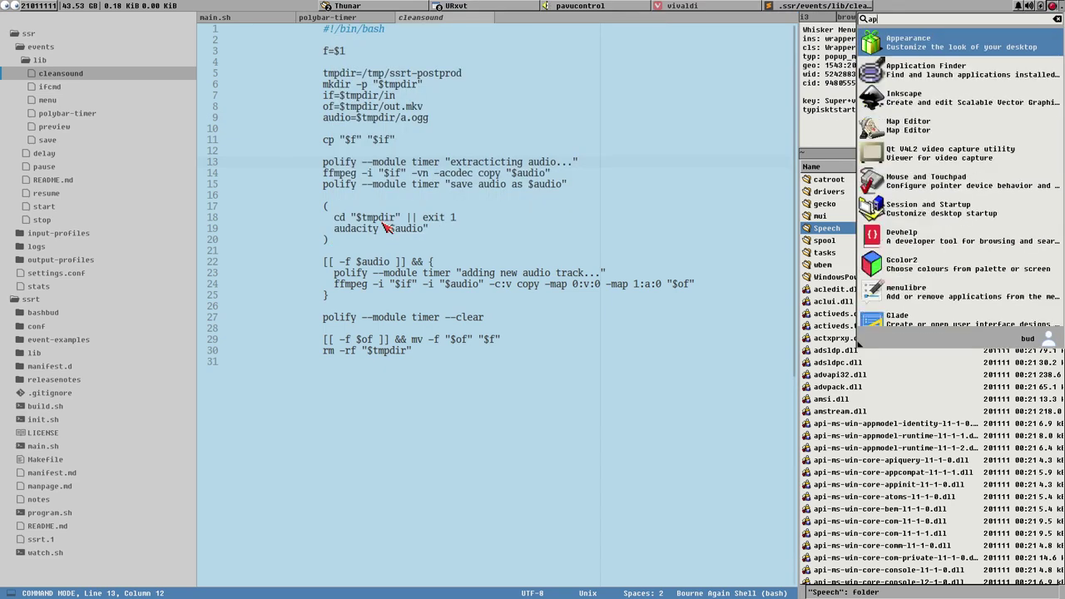
key(Return)
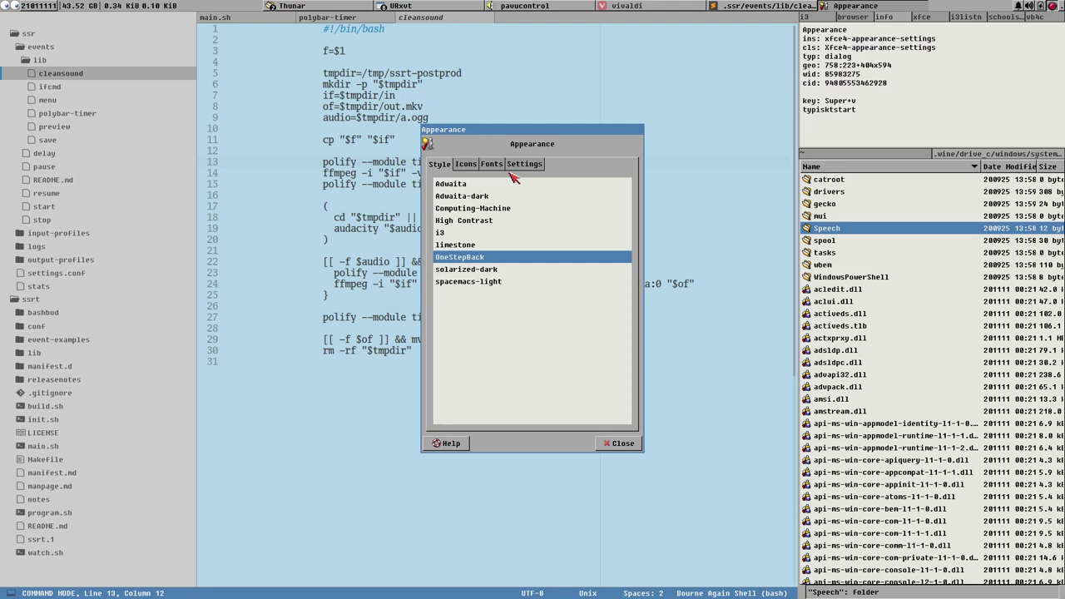
key(shift+super+Return)
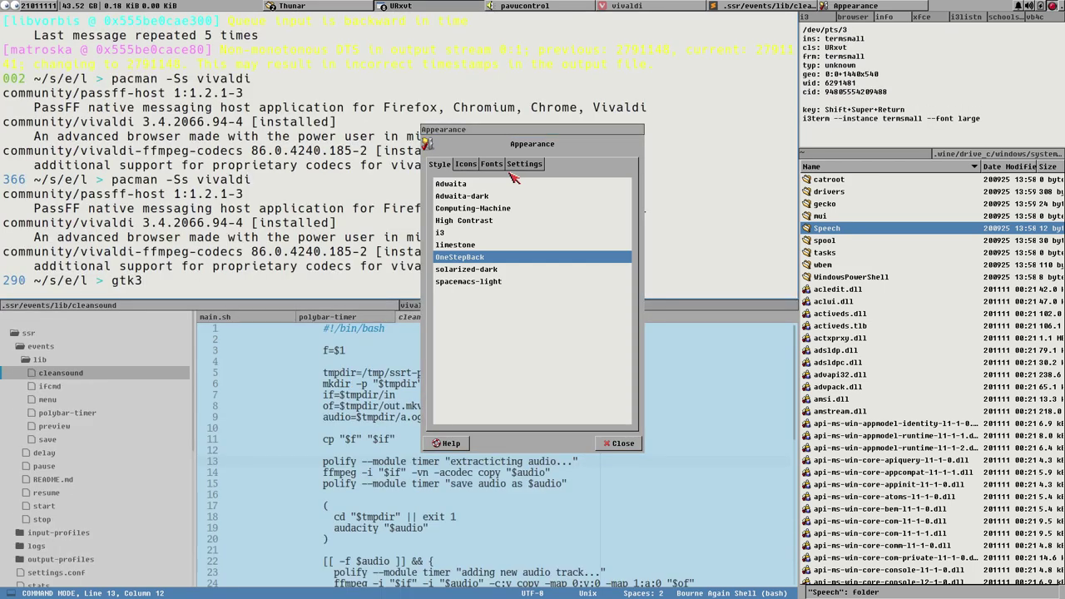
- Run gtk3-widget-factory with tab completion and arrange it beside the Appearance dialog
key(Tab)
key(Tab)
text(w)
key(Tab)
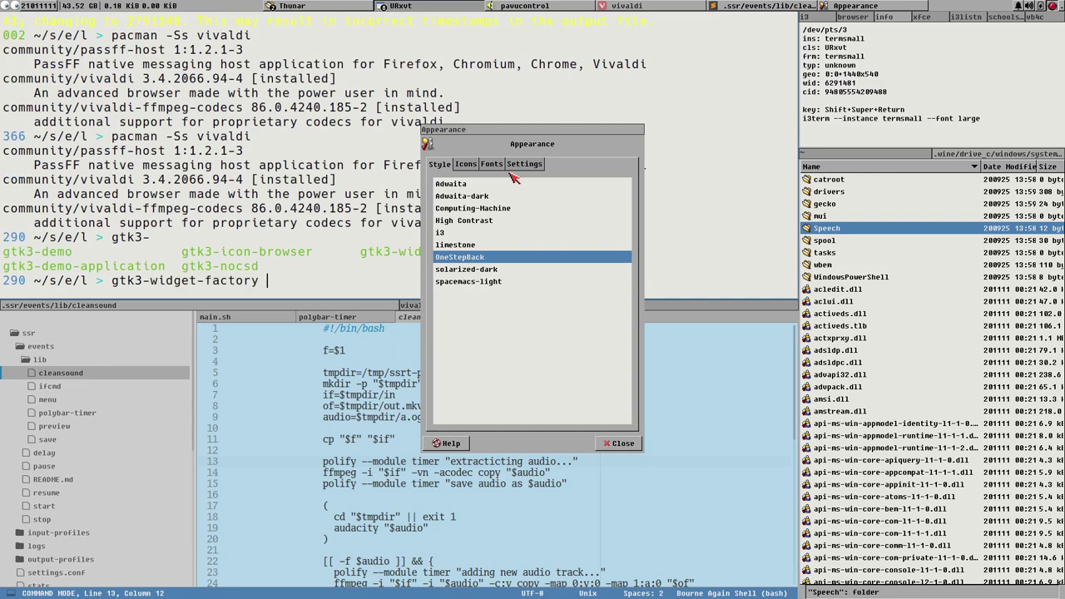
key(Return)
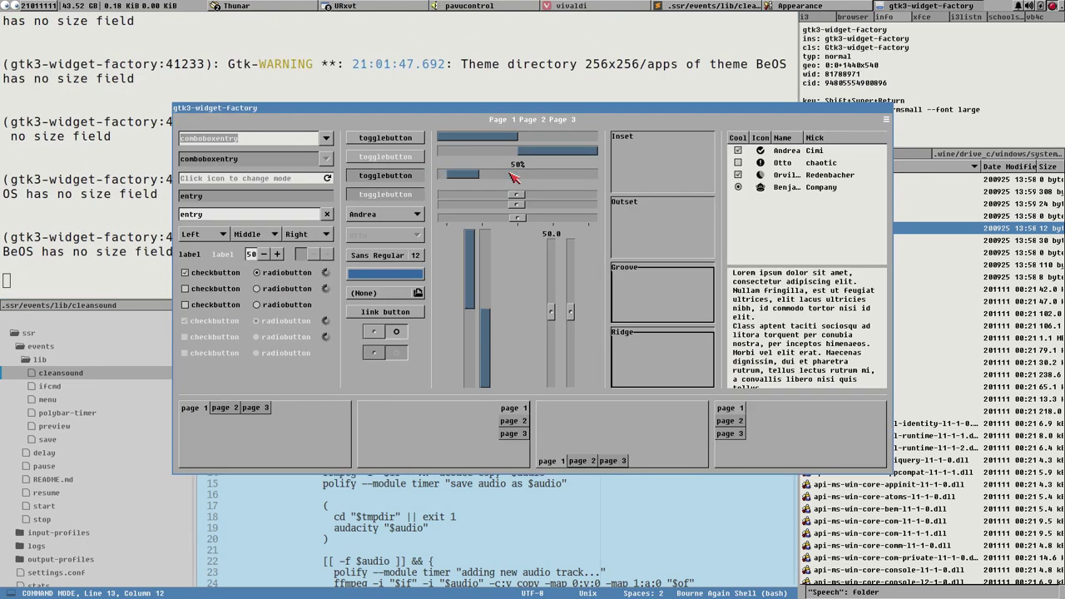
drag(516, 103, 719, 198)
drag(544, 127, 156, 123)
drag(482, 205, 396, 131)
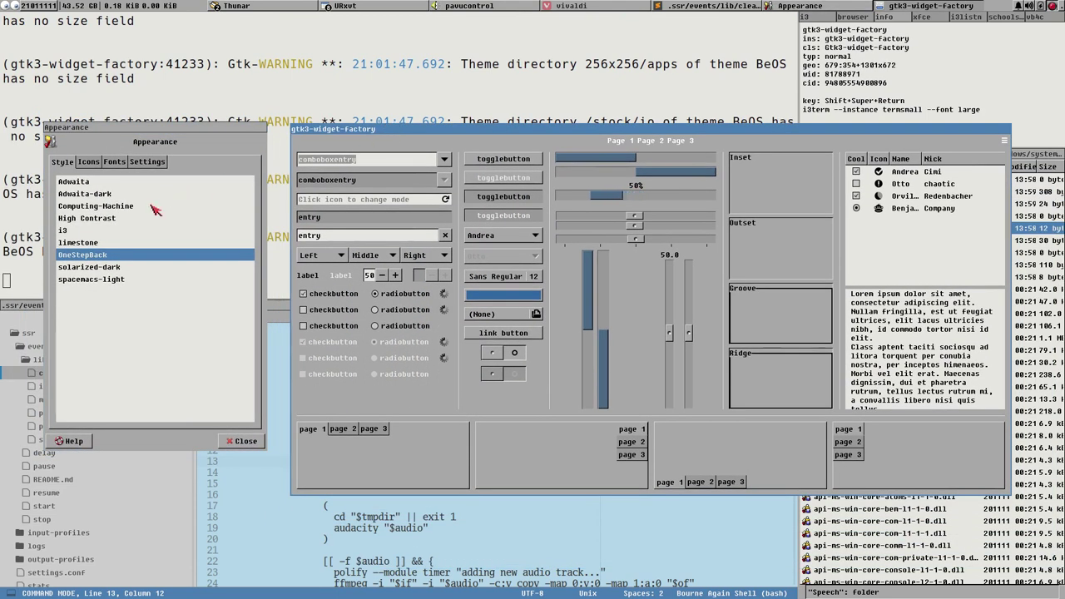
- Preview the i3 and OneStepBack styles, trying the Andrea combo and tree list row
click(94, 231)
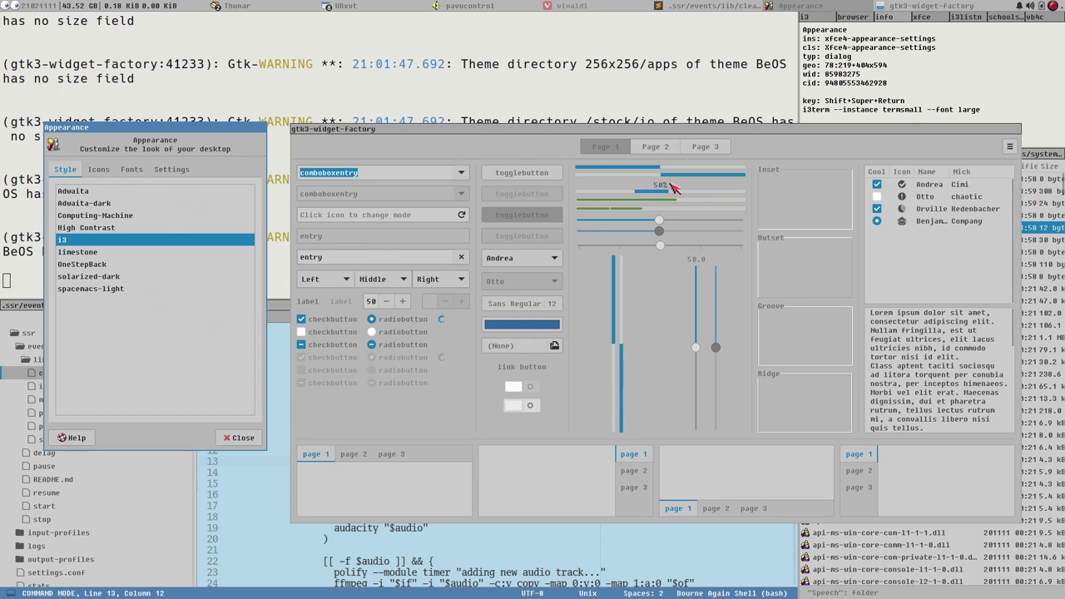
click(126, 264)
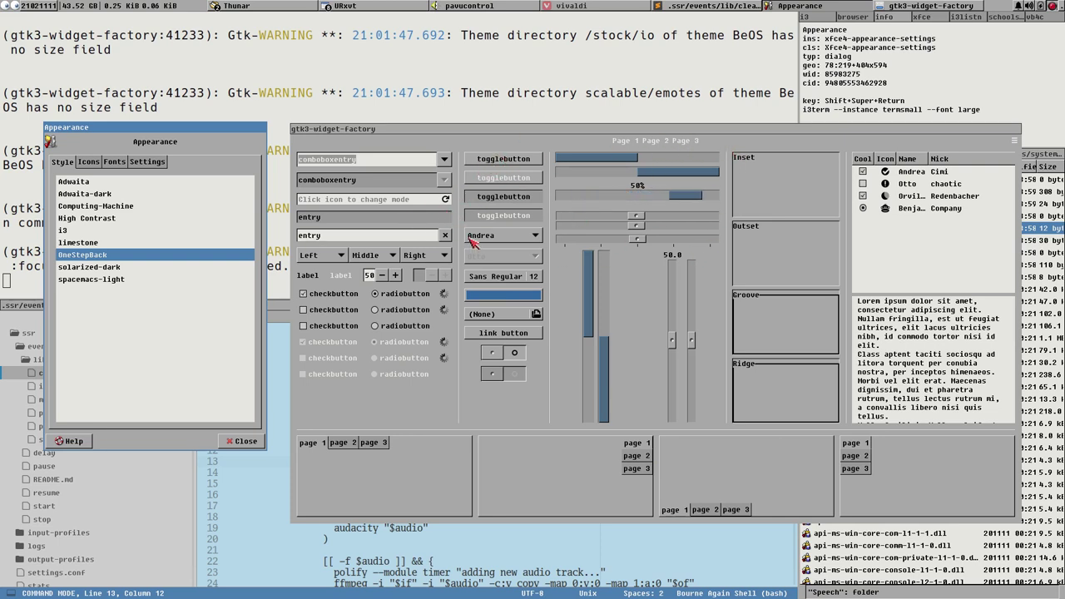
click(536, 241)
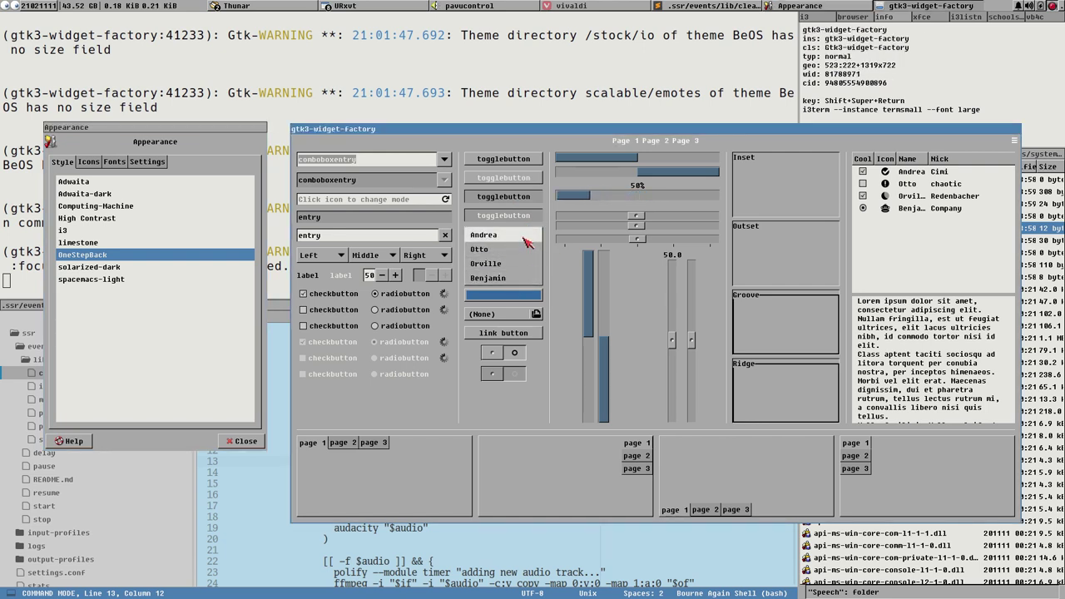
click(503, 248)
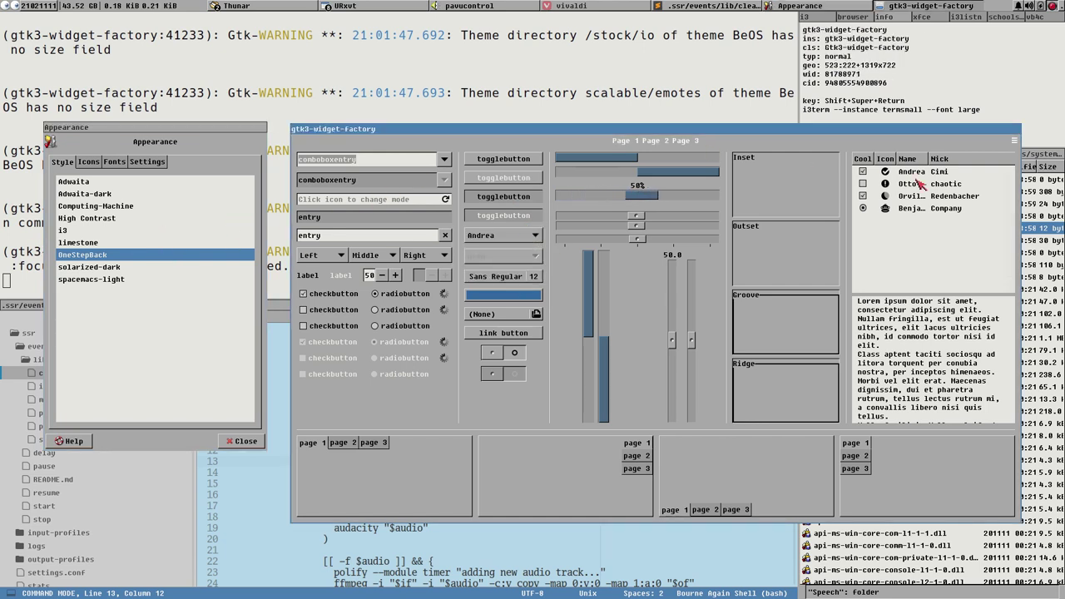
click(896, 251)
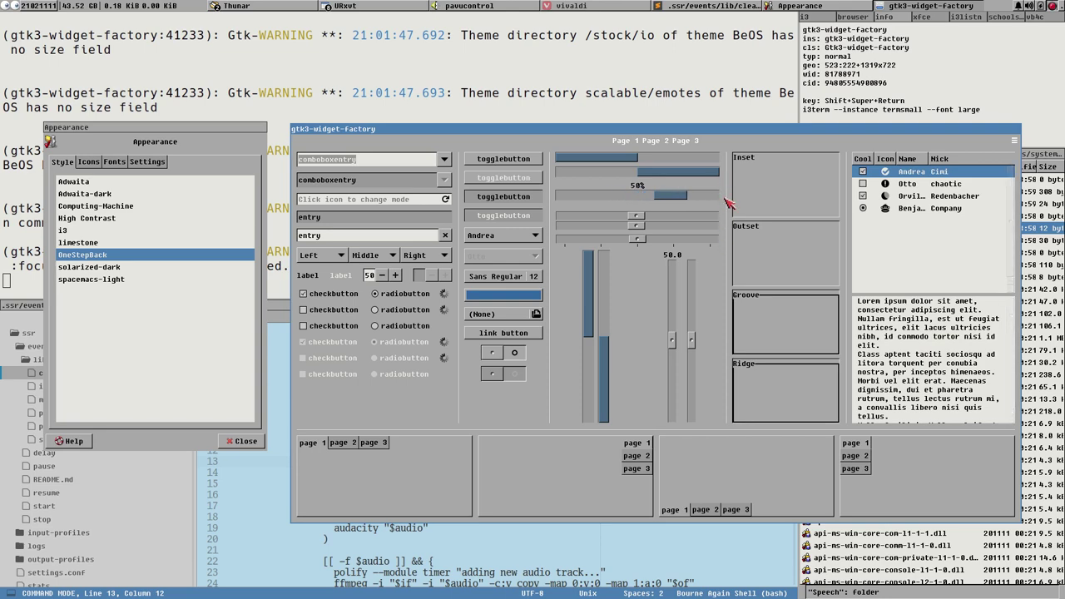
- Switch the style to Computing-Machine, then Adwaita, and shift both windows slightly left
click(127, 206)
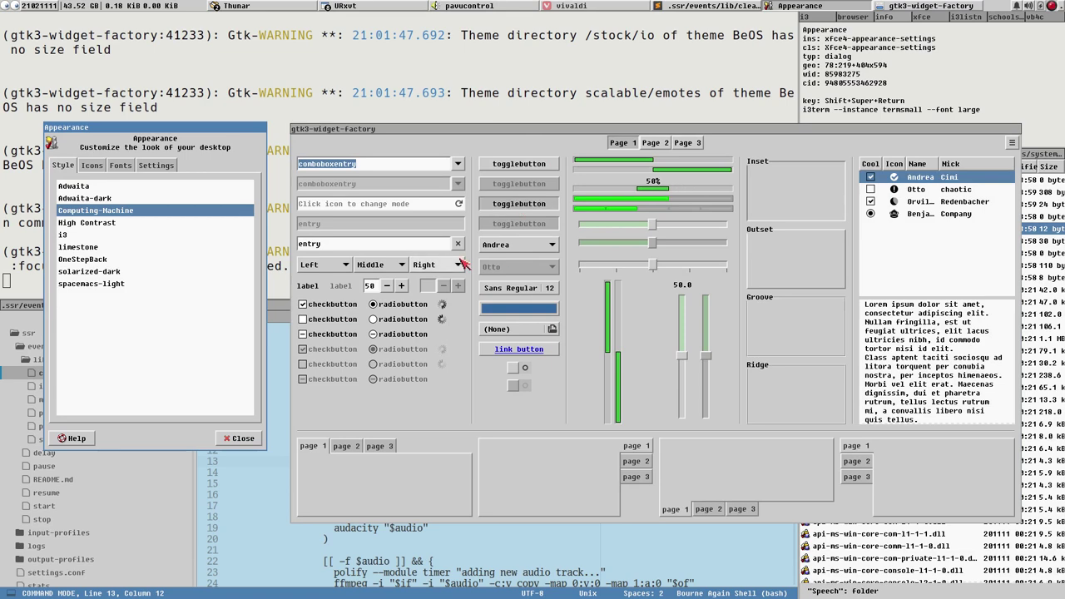
click(158, 187)
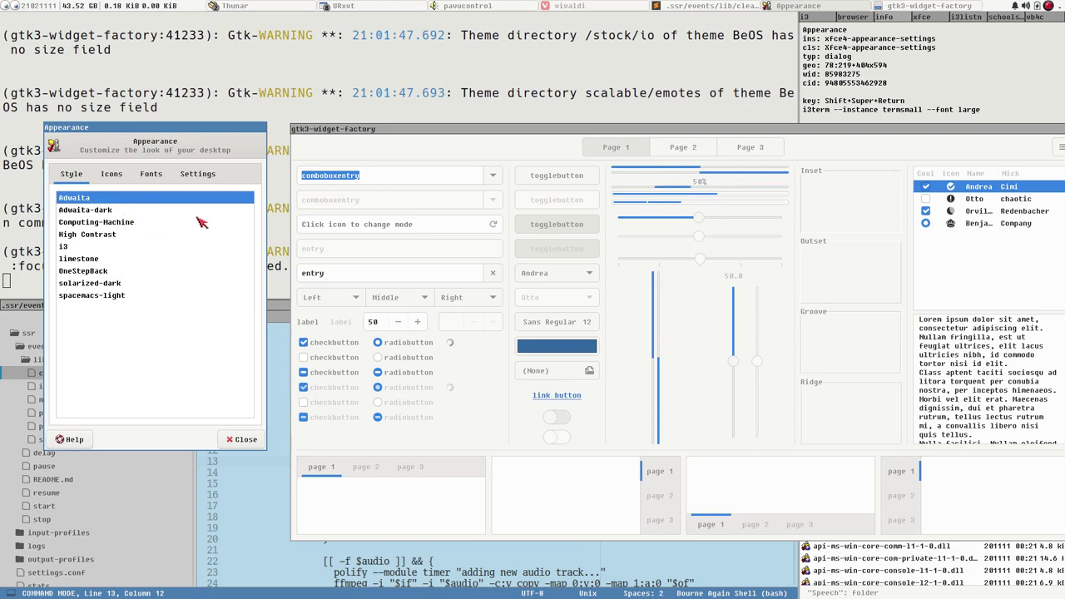
drag(694, 130, 662, 116)
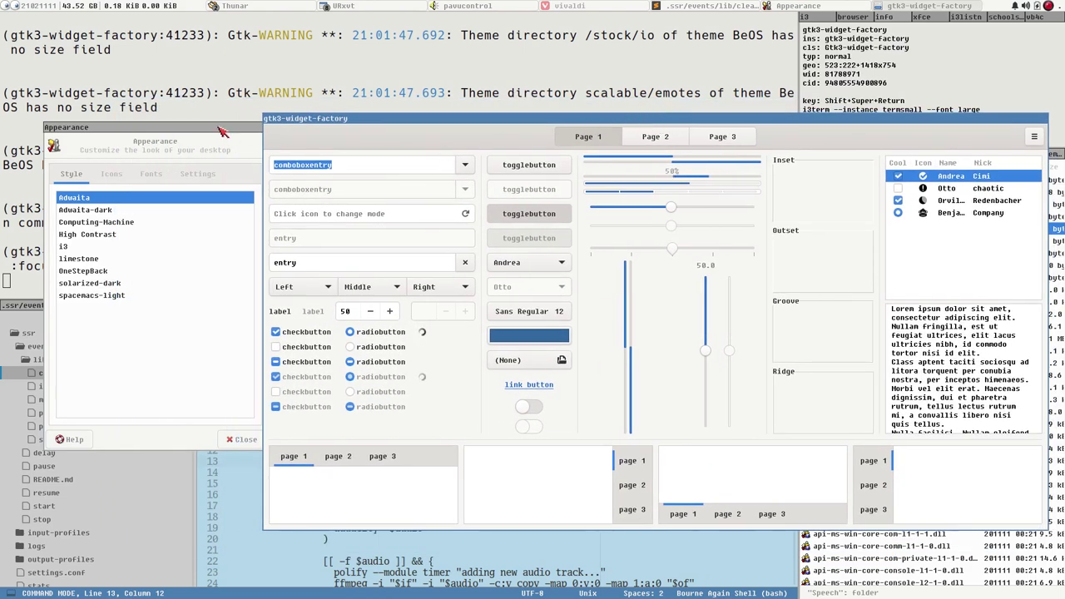
drag(223, 131, 208, 131)
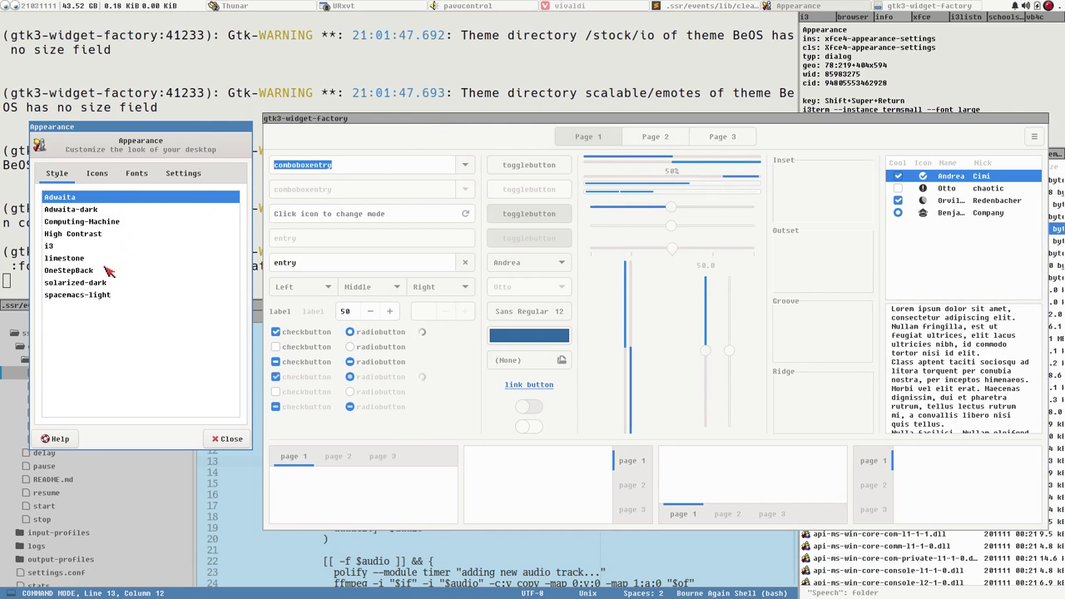
- Close gtk3-widget-factory and select activeds.dll through api-ms-win-core-atoms-l1-1-0.dll in Thunar
click(420, 120)
key(super+shift+q)
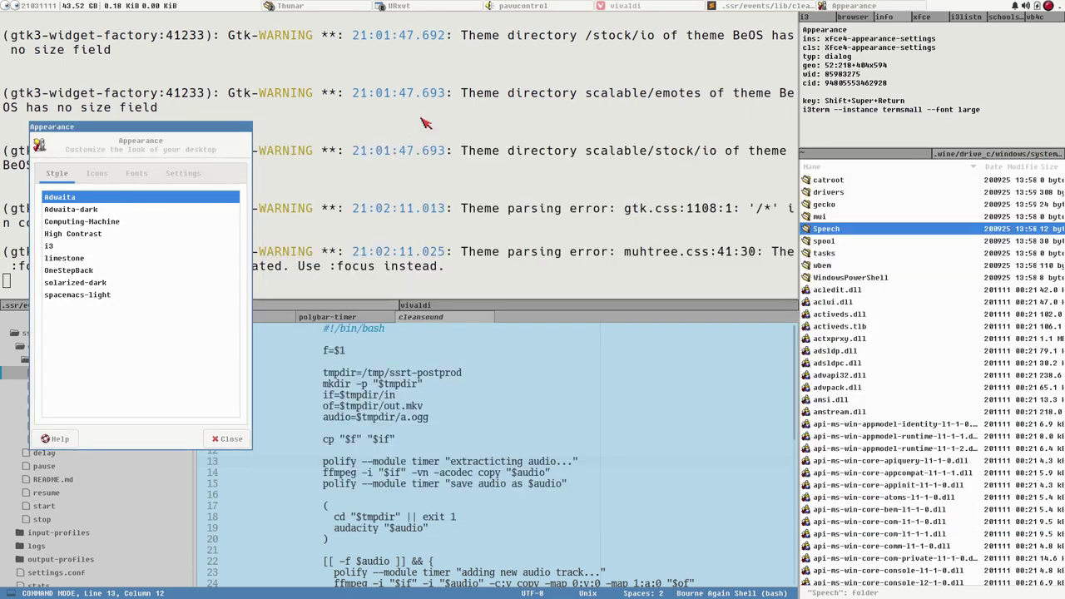
click(842, 318)
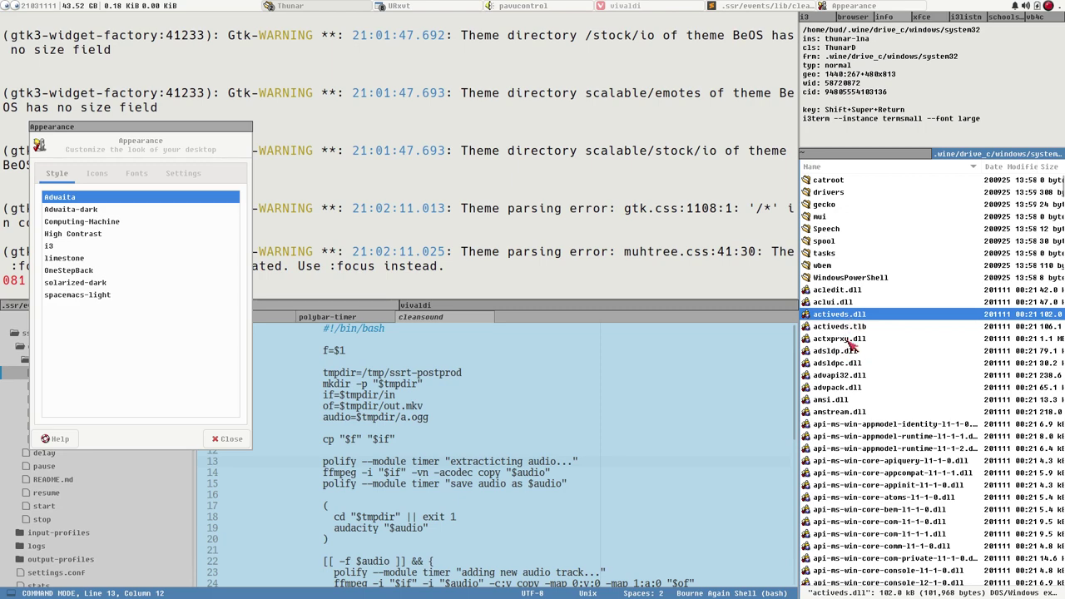
ctrl+click(848, 352)
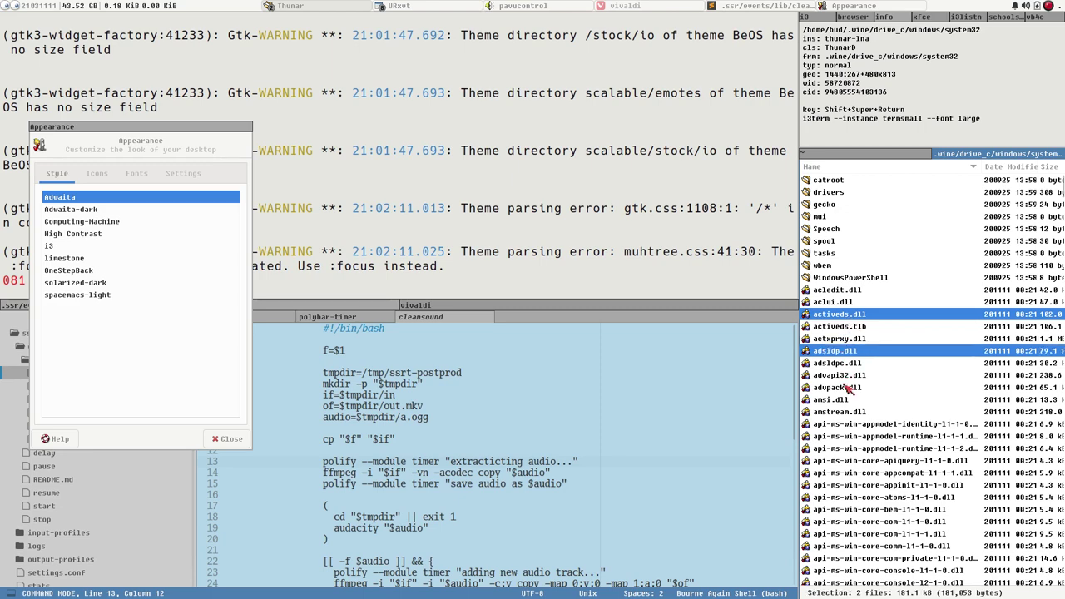
ctrl+click(849, 388)
ctrl+click(844, 412)
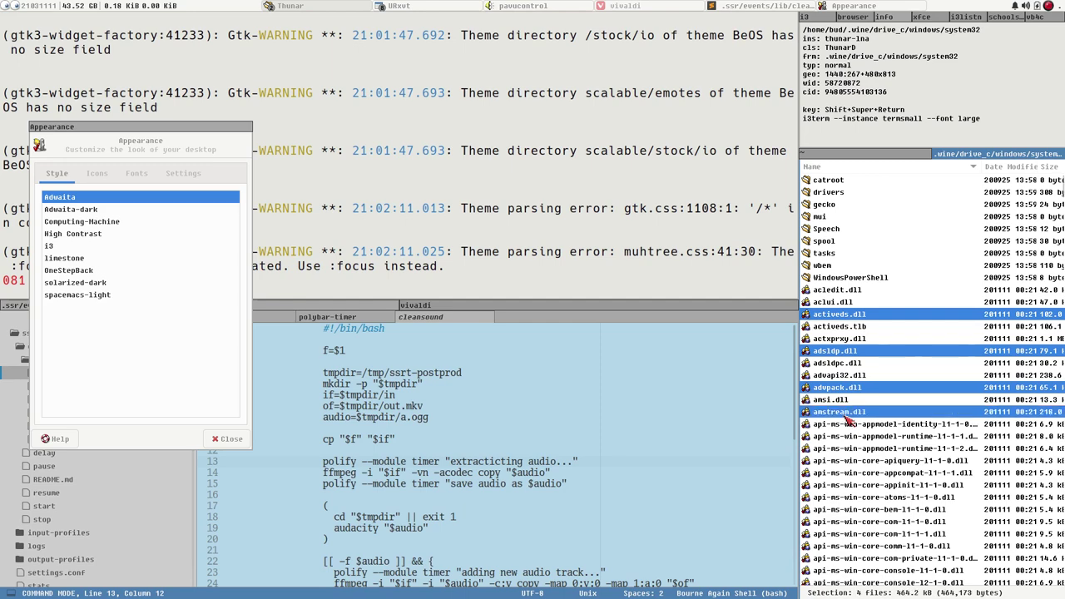
ctrl+click(844, 449)
ctrl+click(850, 473)
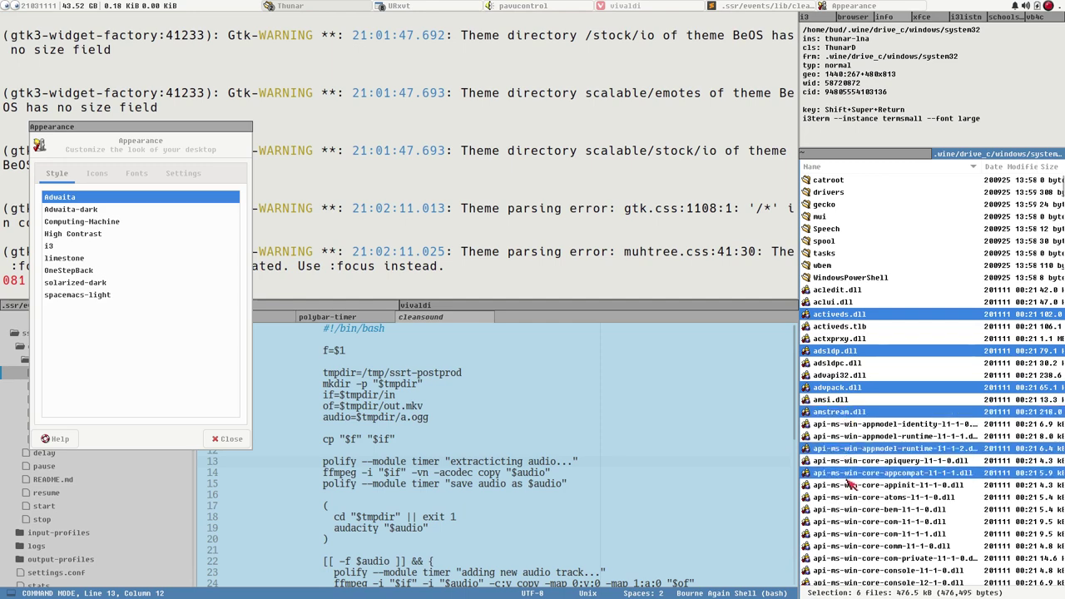
ctrl+click(848, 498)
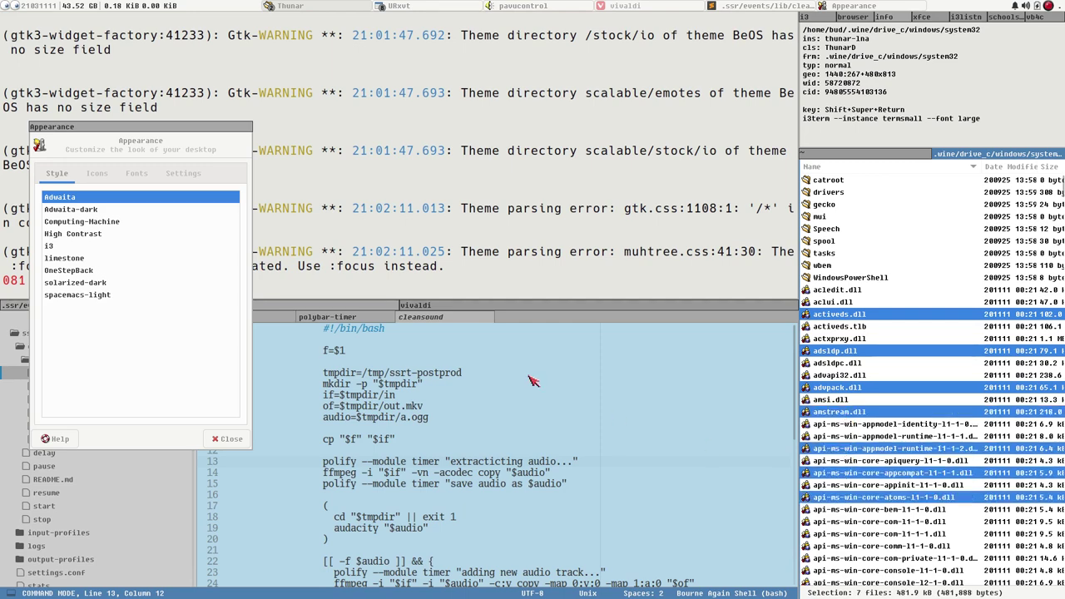
- Apply Computing-Machine, reselect acledit.dll, activeds.tlb, amsi.dll and atoms DLL, then return to Adwaita
click(81, 221)
click(837, 289)
ctrl+click(840, 326)
click(831, 399)
ctrl+click(886, 497)
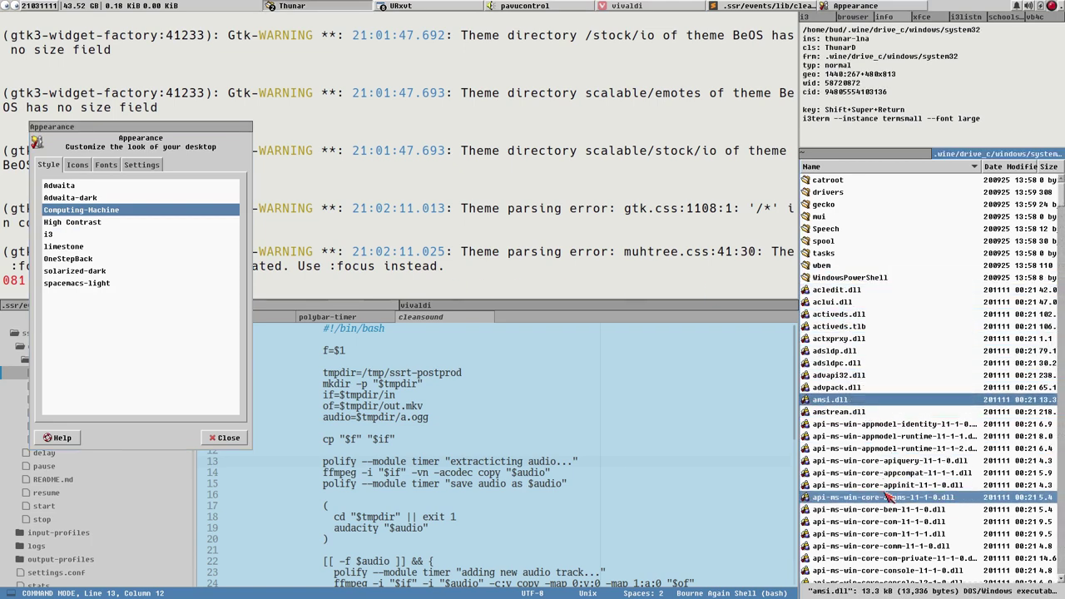
click(67, 184)
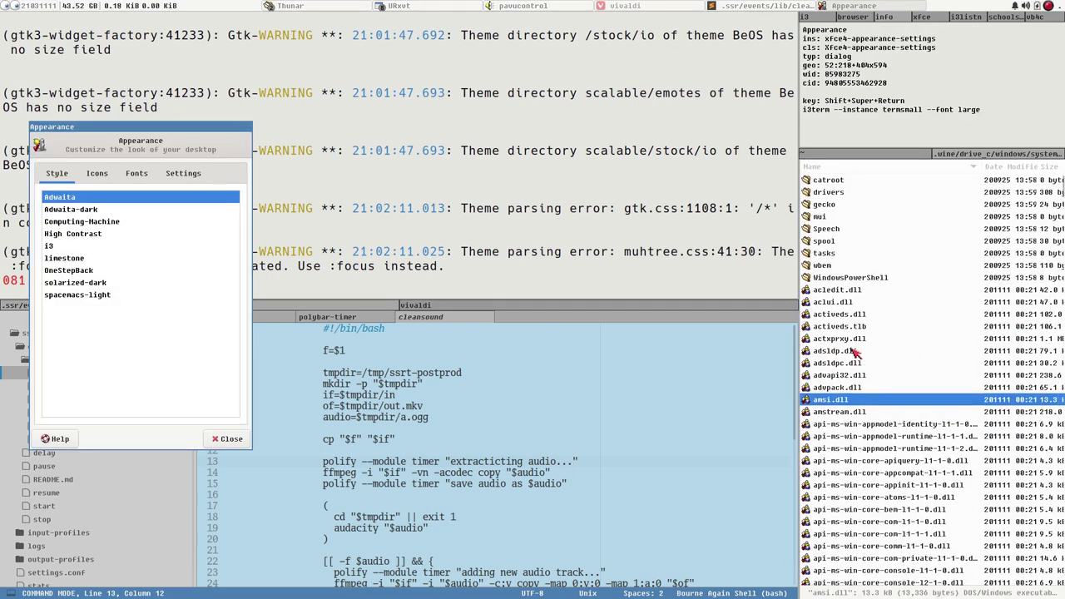
- Select activeds.dll, add three DLLs with Ctrl+Space, then select only api-ms-win-core-appcompat-l1-1-1.dll
click(849, 315)
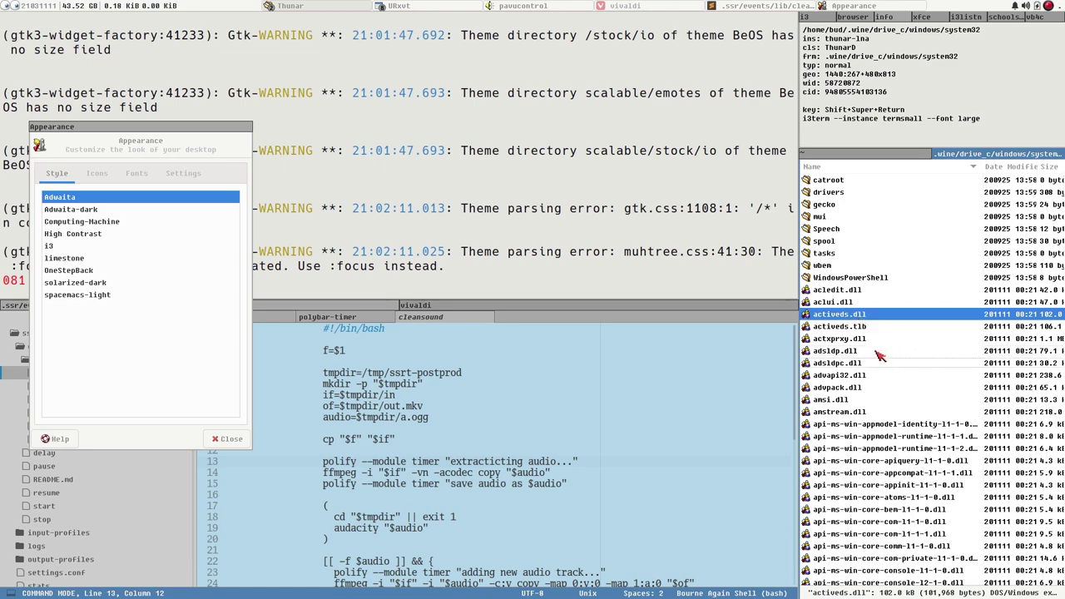
key(ctrl+space)
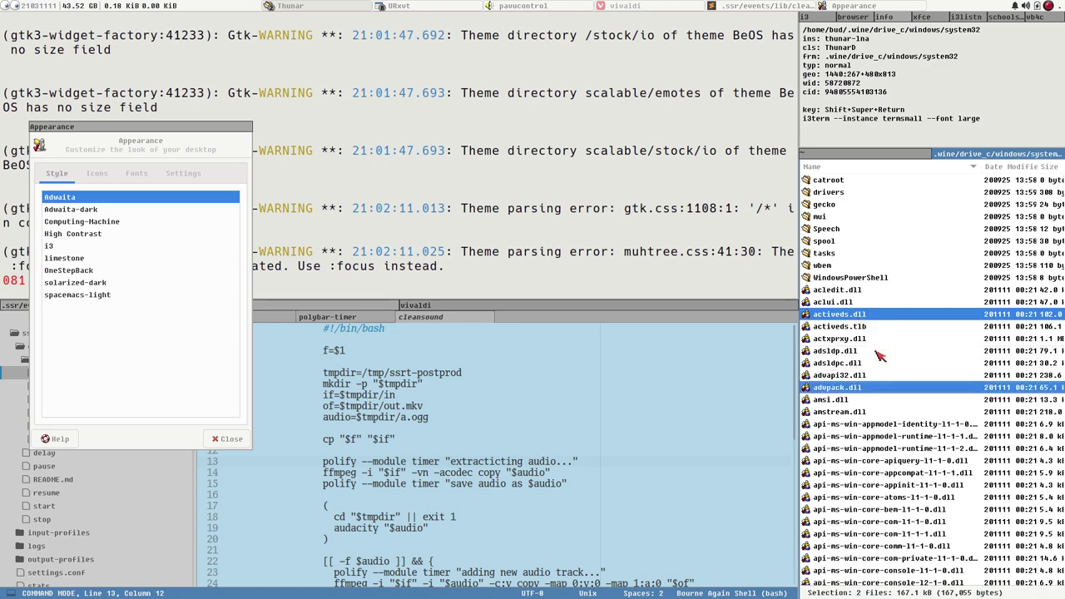
key(ctrl+space)
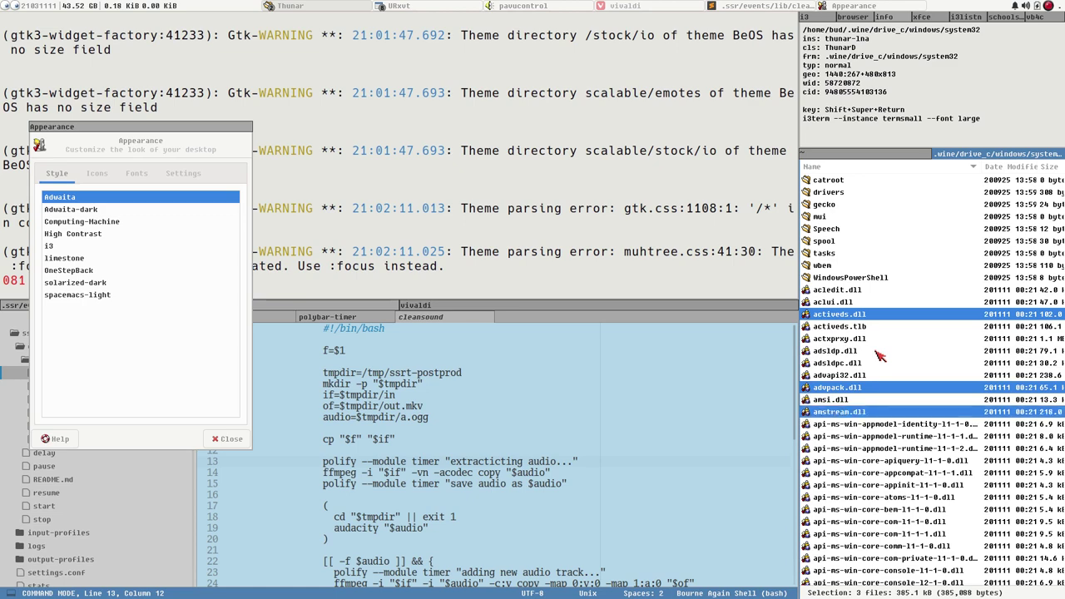
key(ctrl+space)
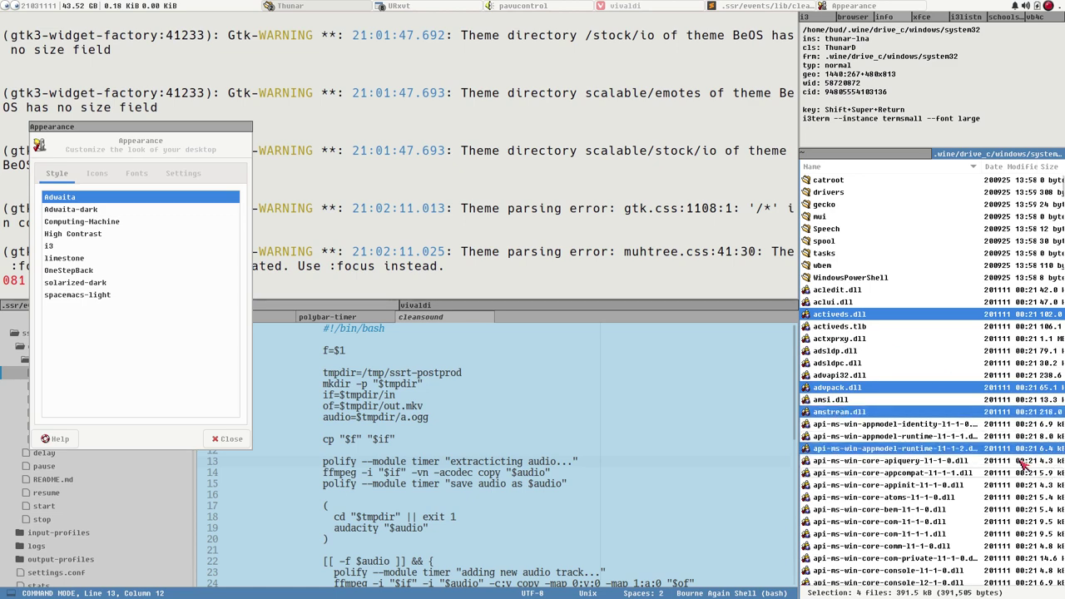
click(964, 473)
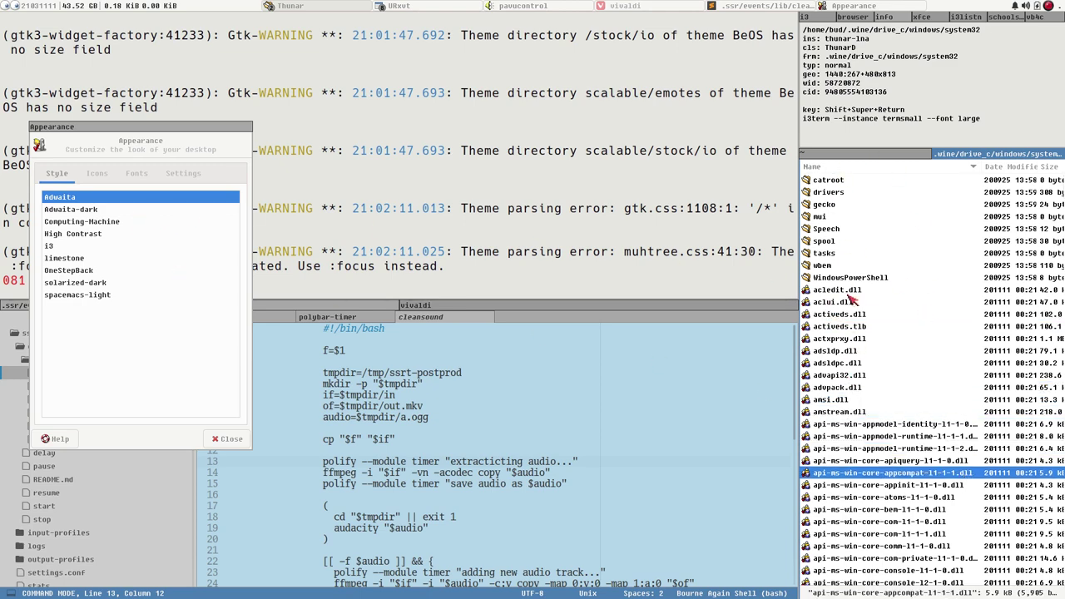
- Preview High Contrast, OneStepBack and Computing-Machine styles while selecting activeds.dll
click(92, 235)
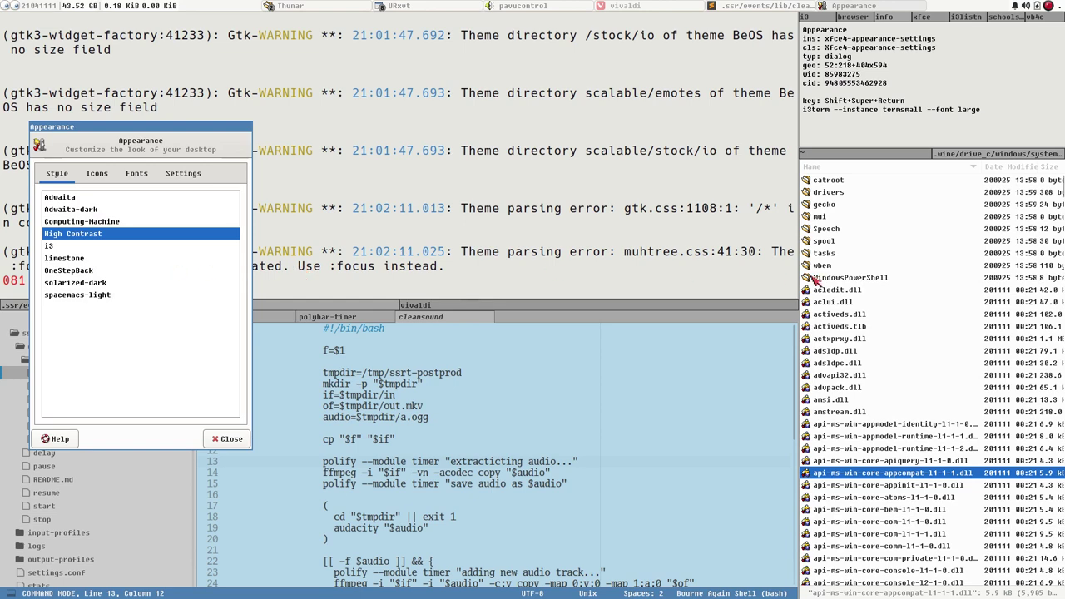
click(131, 270)
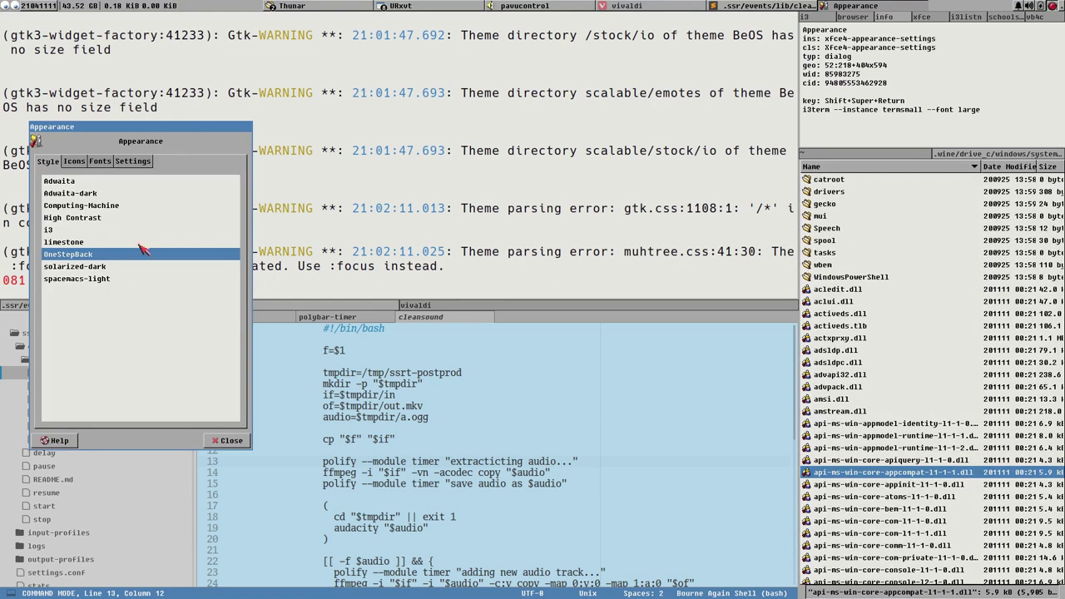
click(838, 314)
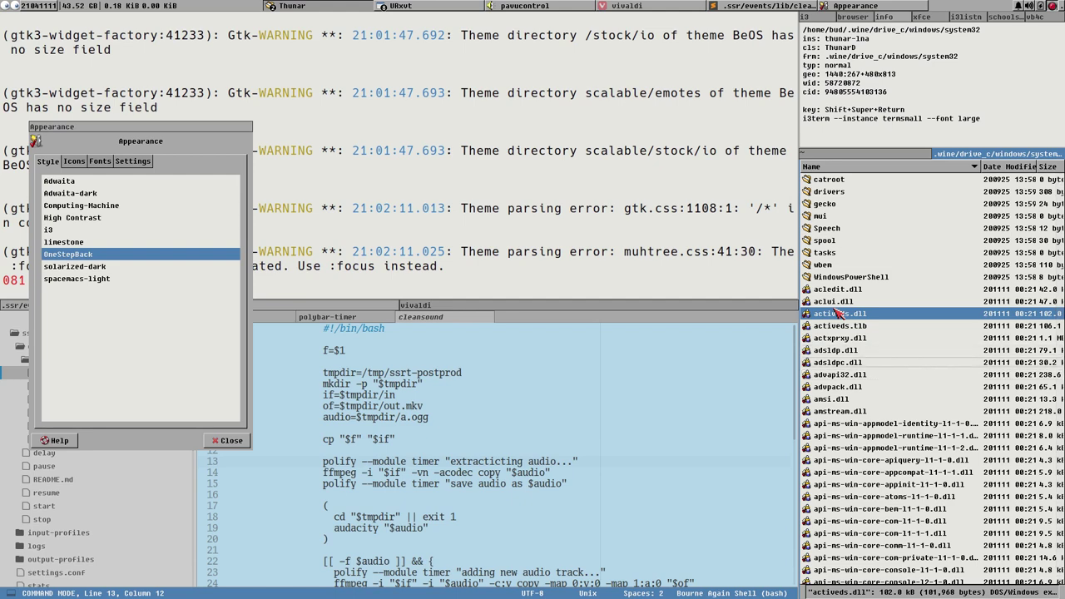
click(101, 207)
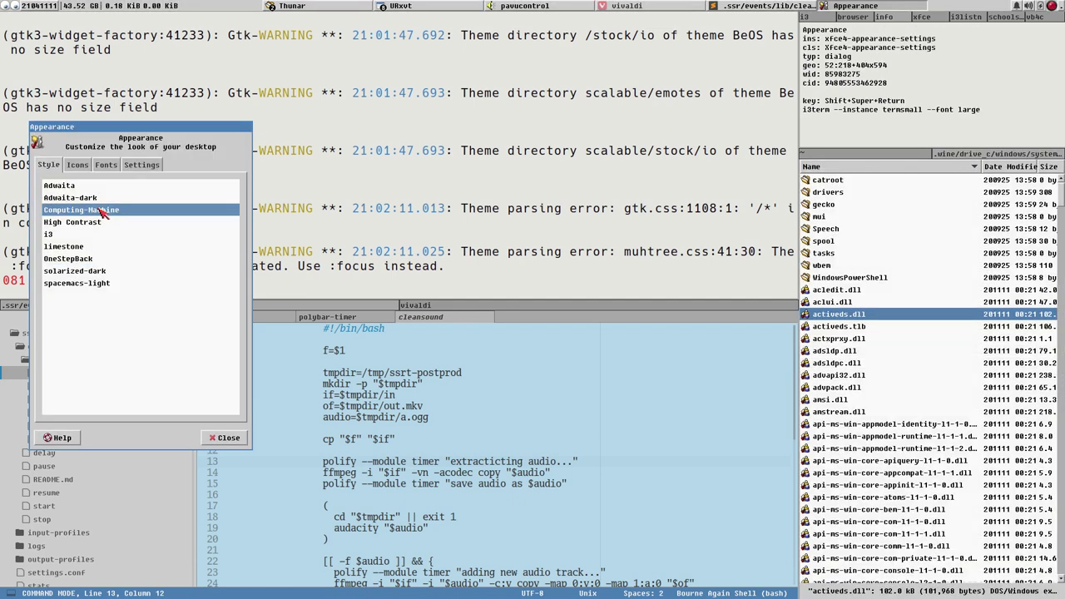
- Select advapi32.dll, then add activeds.dll, activeds.tlb, adsldp.dll and amstream.dll by keyboard
click(865, 380)
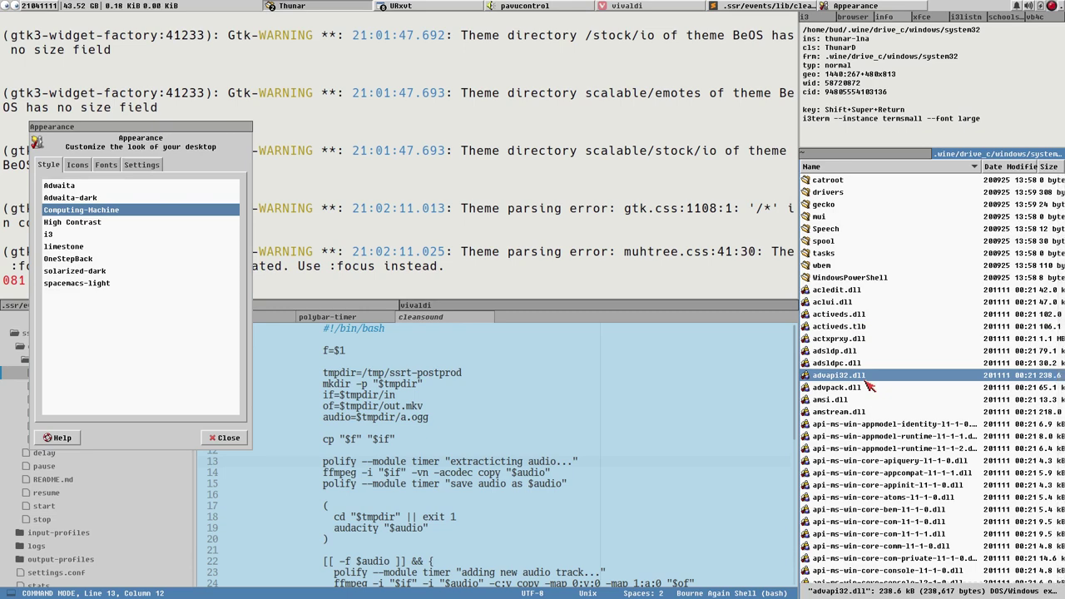
key(ctrl+Up)
key(ctrl+Up)
key(ctrl+Up)
key(ctrl+Up)
key(ctrl+Up)
key(ctrl+space)
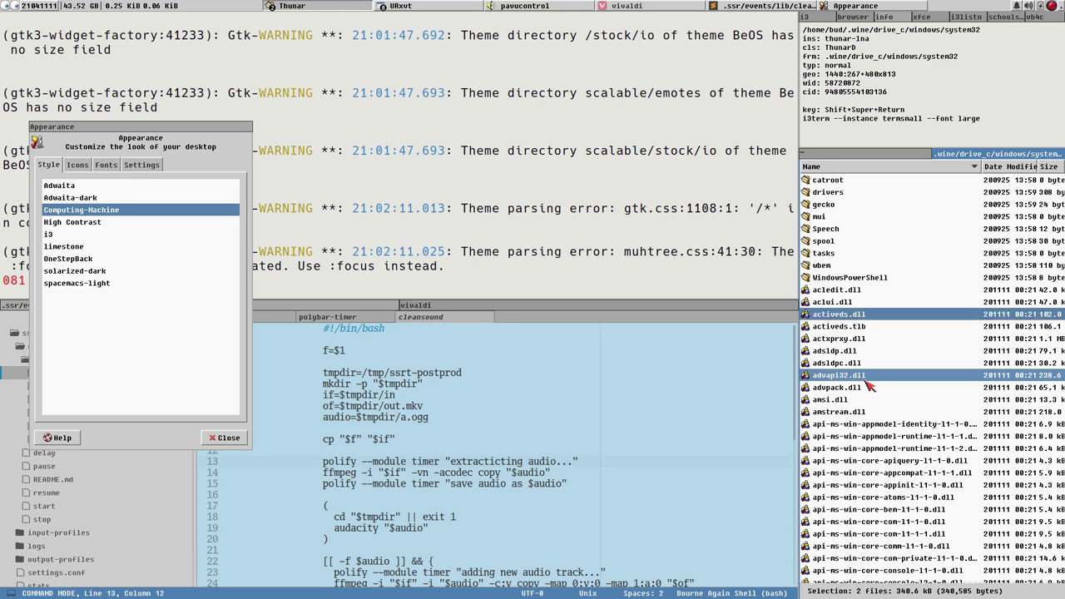
key(ctrl+Down)
key(ctrl+space)
key(ctrl+Down)
key(ctrl+Down)
key(ctrl+space)
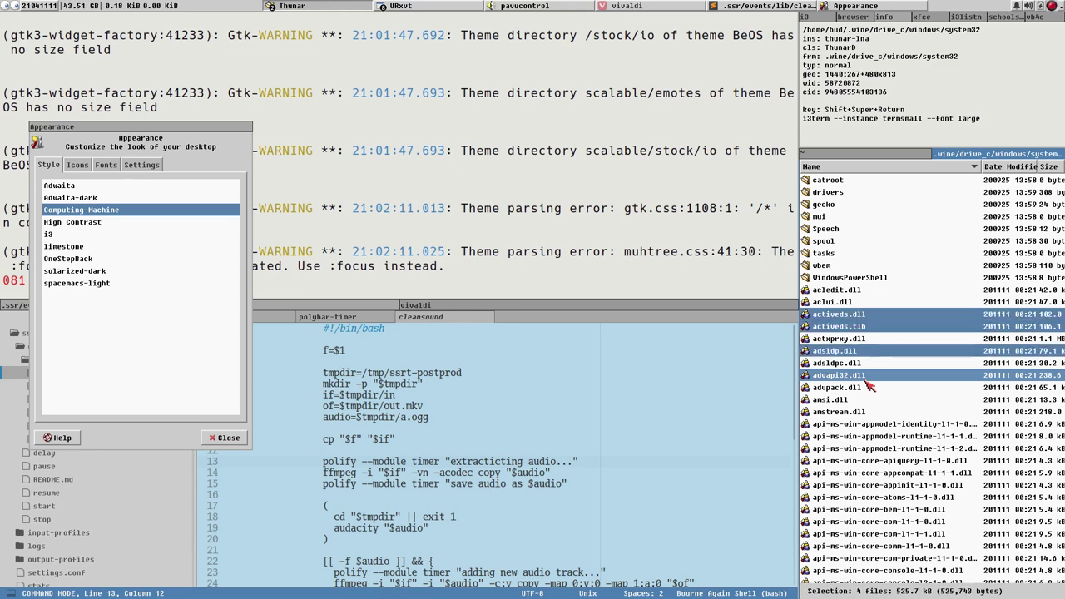
key(ctrl+Down)
key(ctrl+Down)
key(ctrl+Down)
key(ctrl+Down)
key(ctrl+Down)
key(ctrl+space)
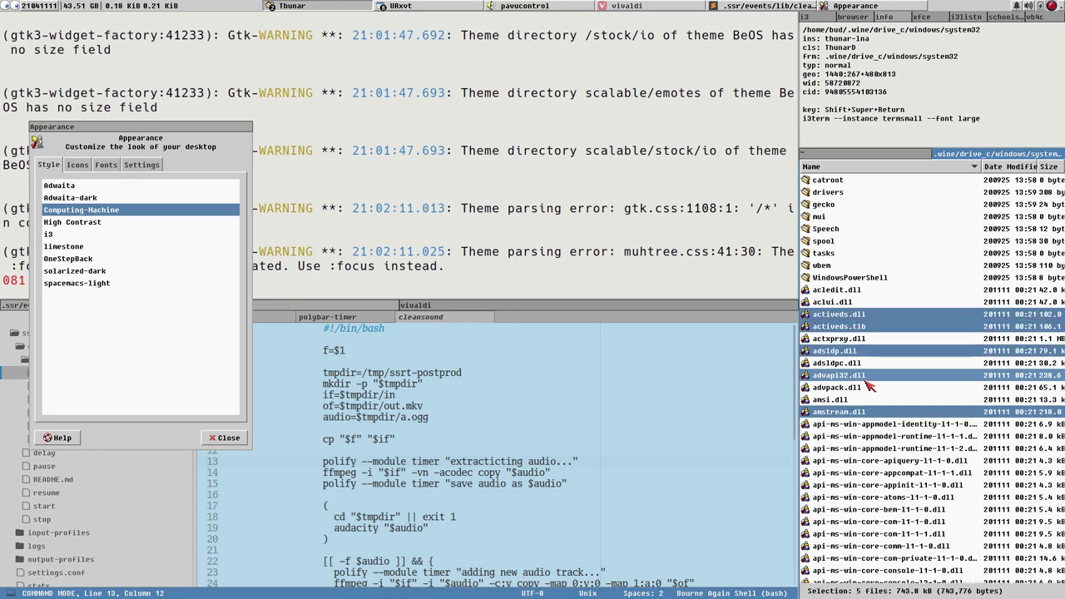
- Add the appmodel-runtime and appinit DLLs, apply Adwaita, then select only WindowsPowerShell
key(ctrl+Down)
key(ctrl+Down)
key(ctrl+Down)
key(ctrl+space)
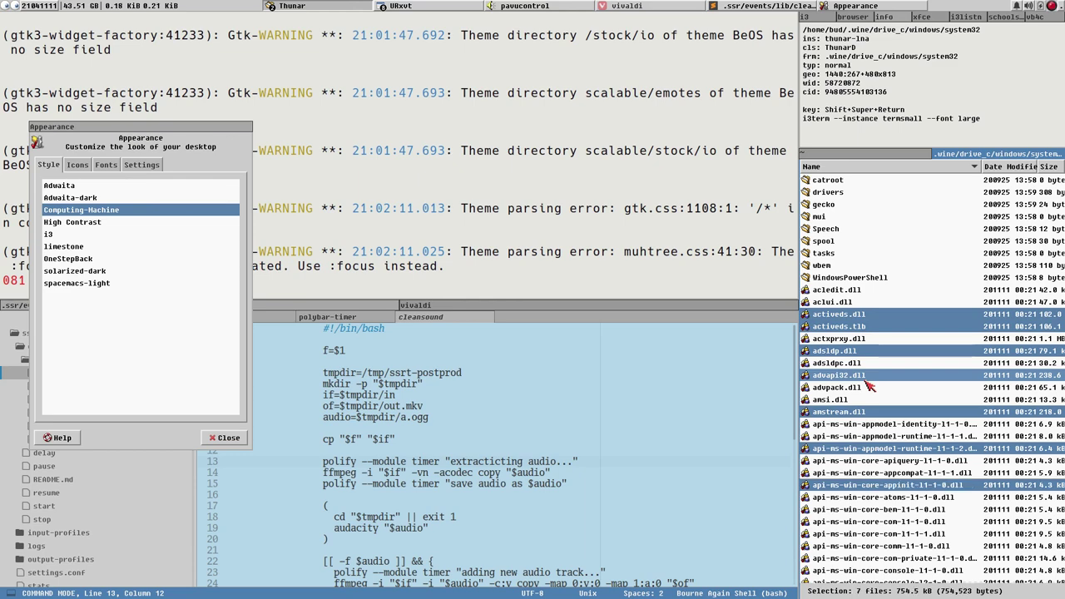
key(ctrl+Down)
key(ctrl+Down)
key(ctrl+Down)
key(ctrl+space)
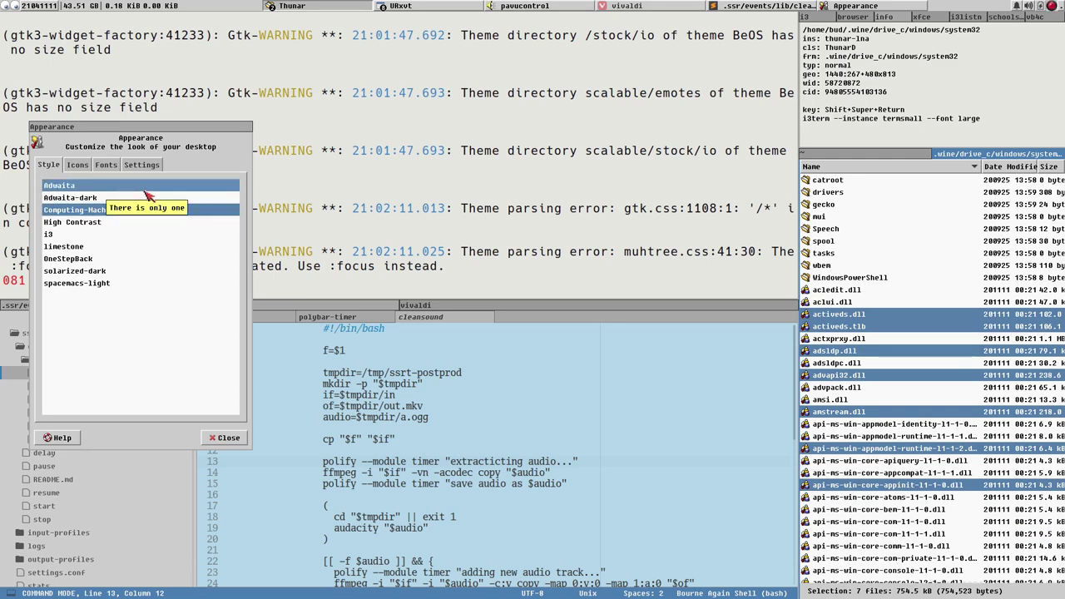
click(145, 190)
click(856, 280)
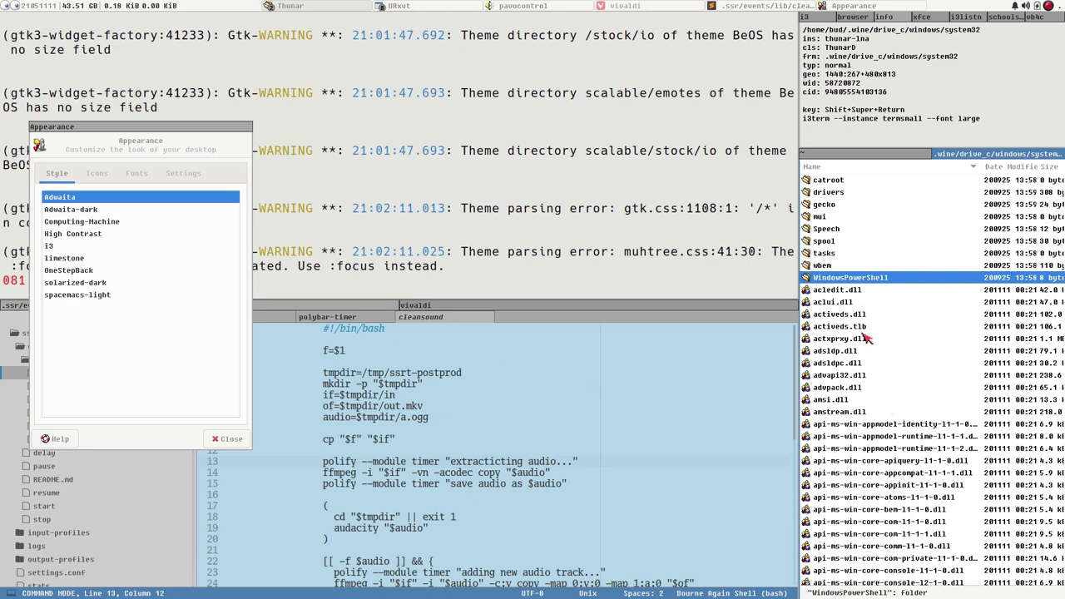
- Multi-select DLLs such as actxprxy.dll and advapi32.dll, then try the Computing-Machine and i3 styles
ctrl+click(865, 338)
key(ctrl+Down)
key(ctrl+Down)
key(ctrl+Down)
key(ctrl+space)
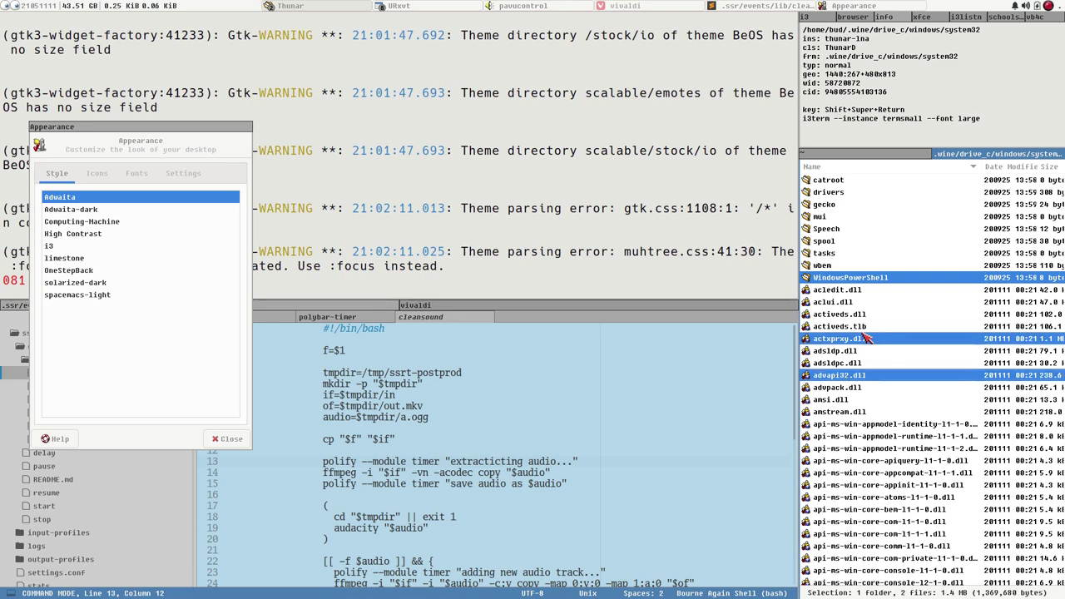
click(835, 364)
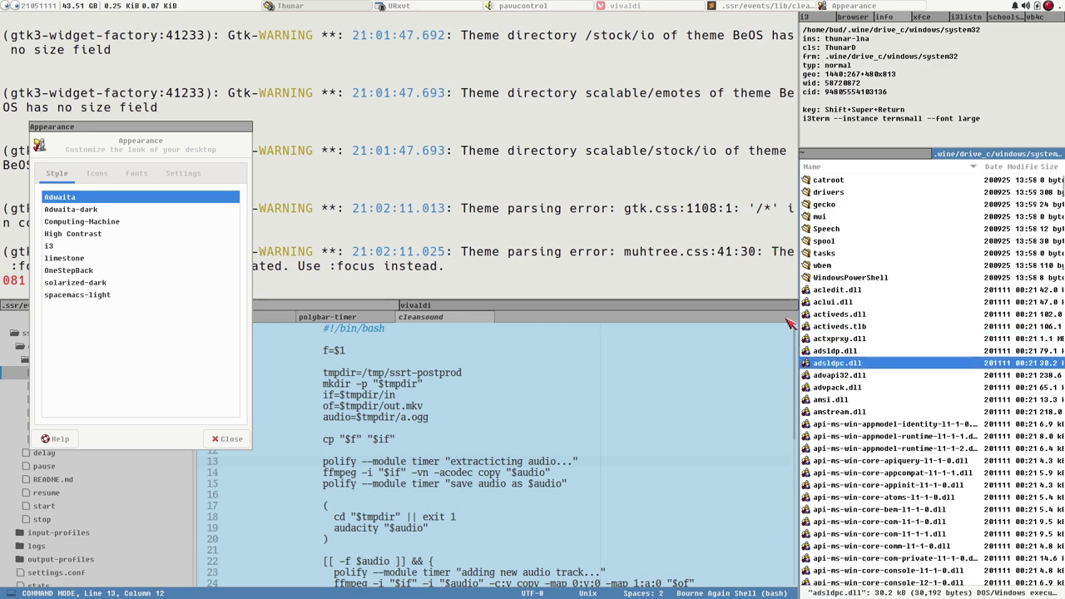
click(105, 222)
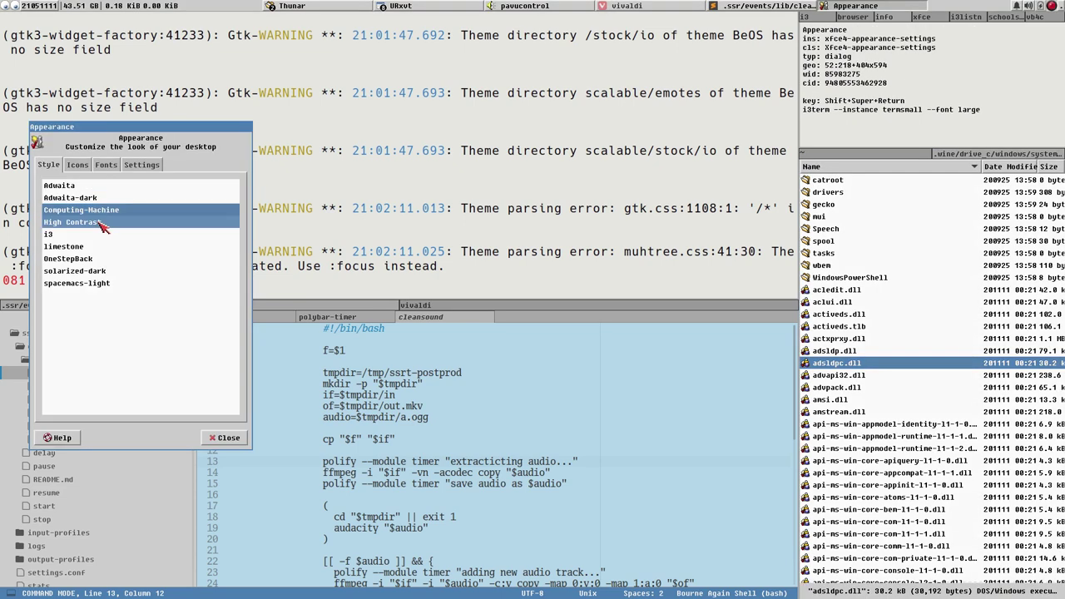
click(107, 235)
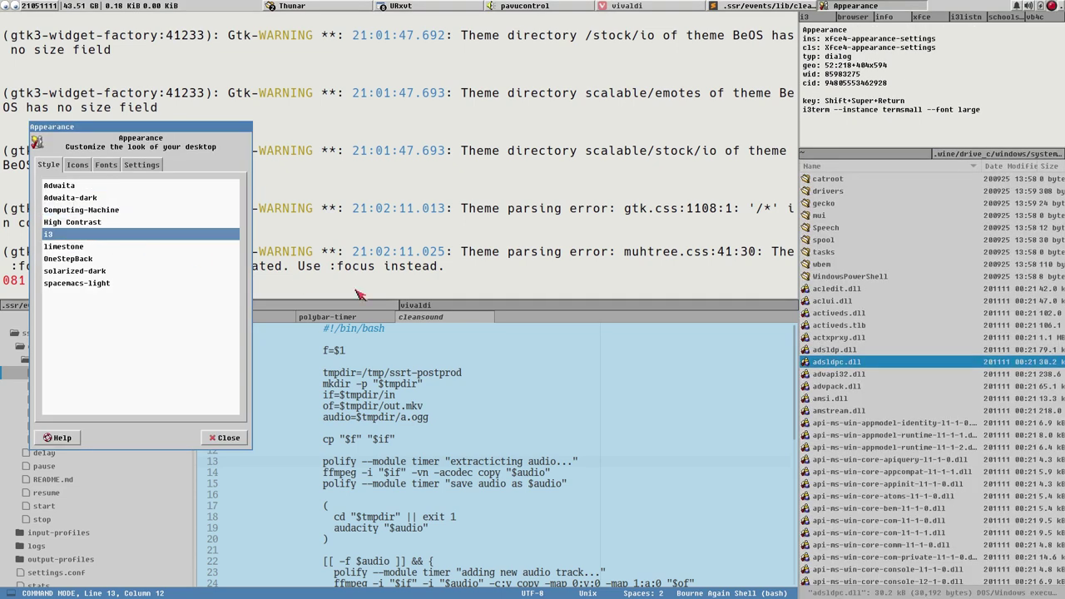
- Multi-select adsldp.dll, amsi.dll and the appmodel-identity DLL, then apply the OneStepBack style
click(873, 350)
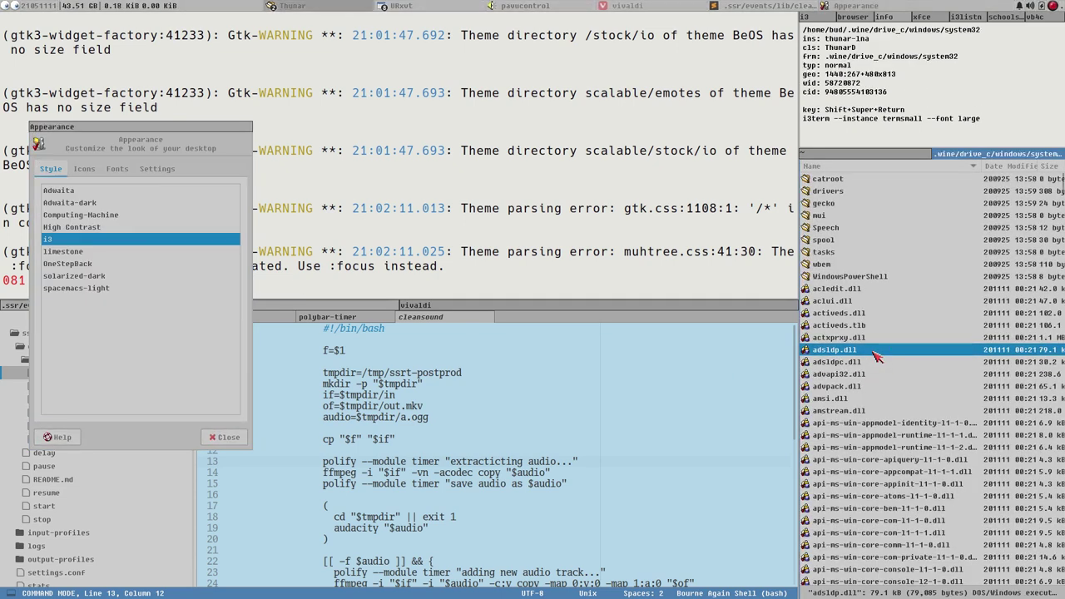
key(ctrl+Down)
key(ctrl+Down)
key(ctrl+Down)
key(ctrl+Down)
key(ctrl+space)
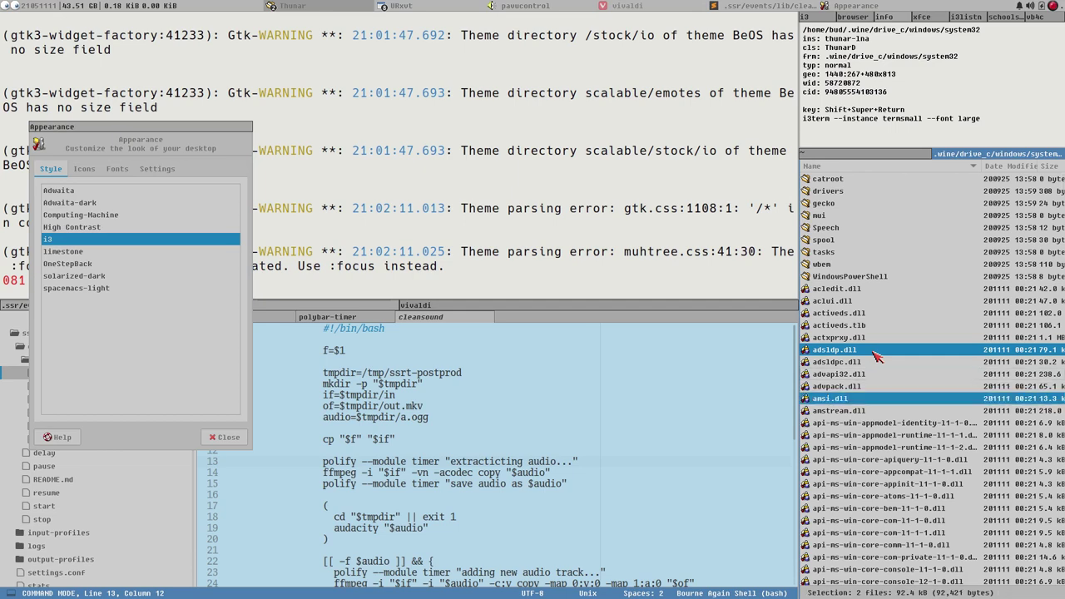
key(ctrl+Down)
key(ctrl+Down)
key(ctrl+space)
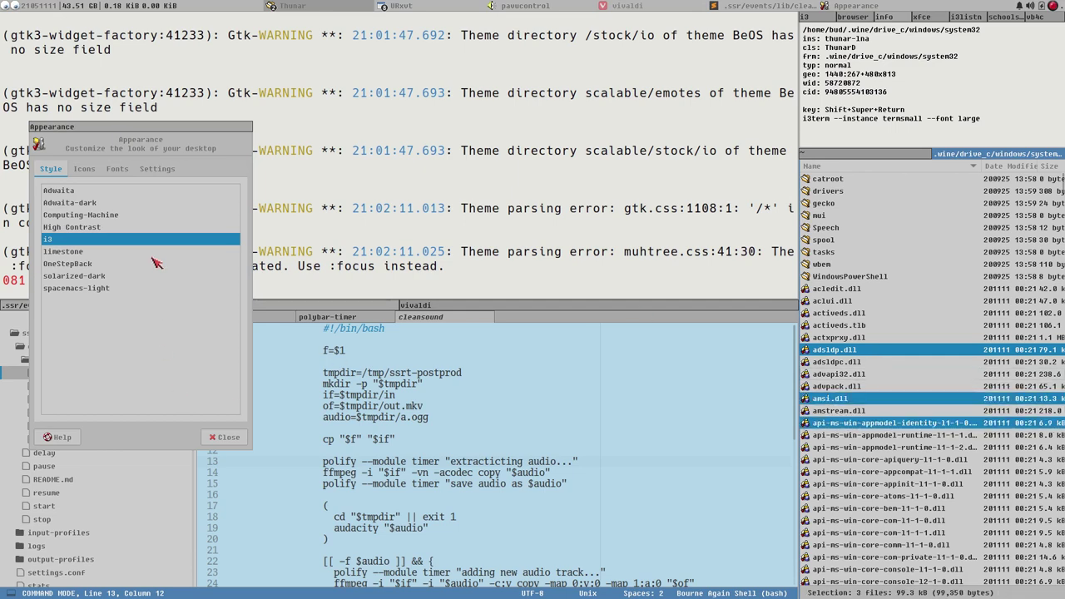
drag(119, 135, 255, 183)
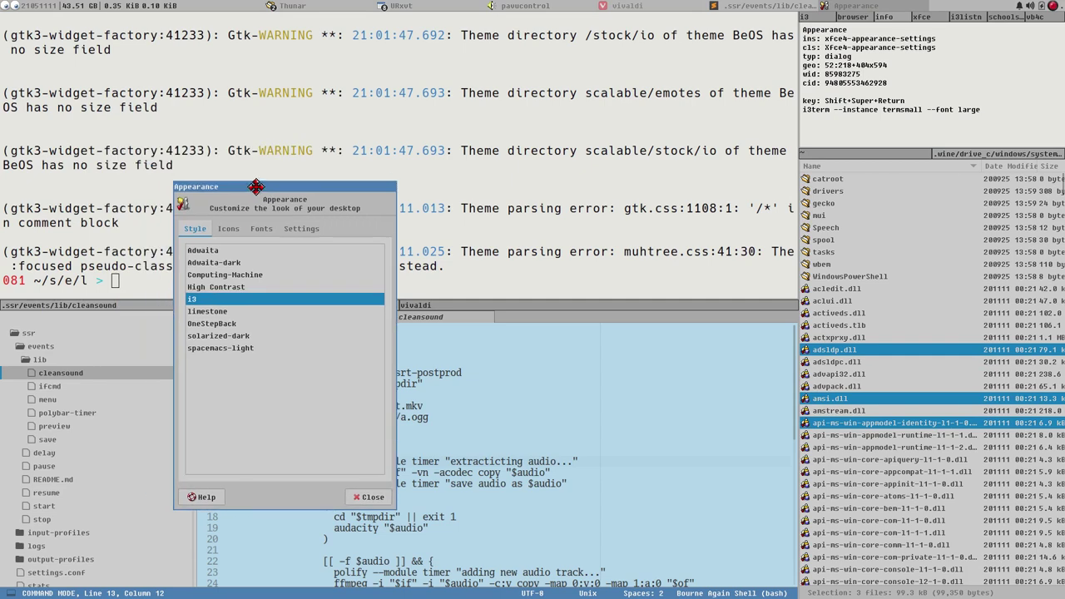
click(240, 324)
- Select adsldpc.dll and open GTK Inspector on Thunar with Ctrl+Shift+D
click(917, 326)
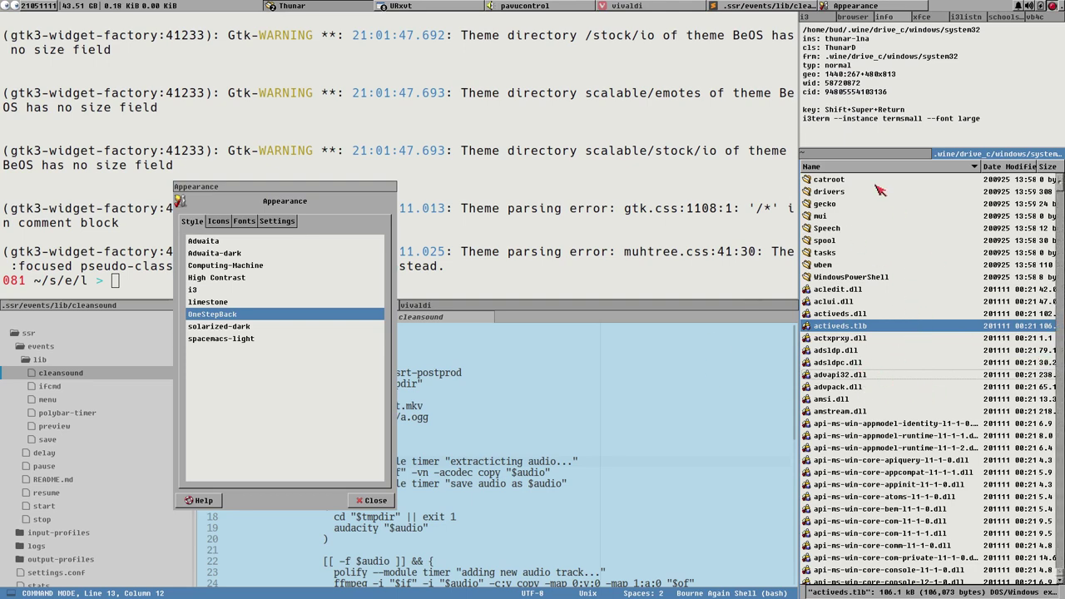
click(873, 361)
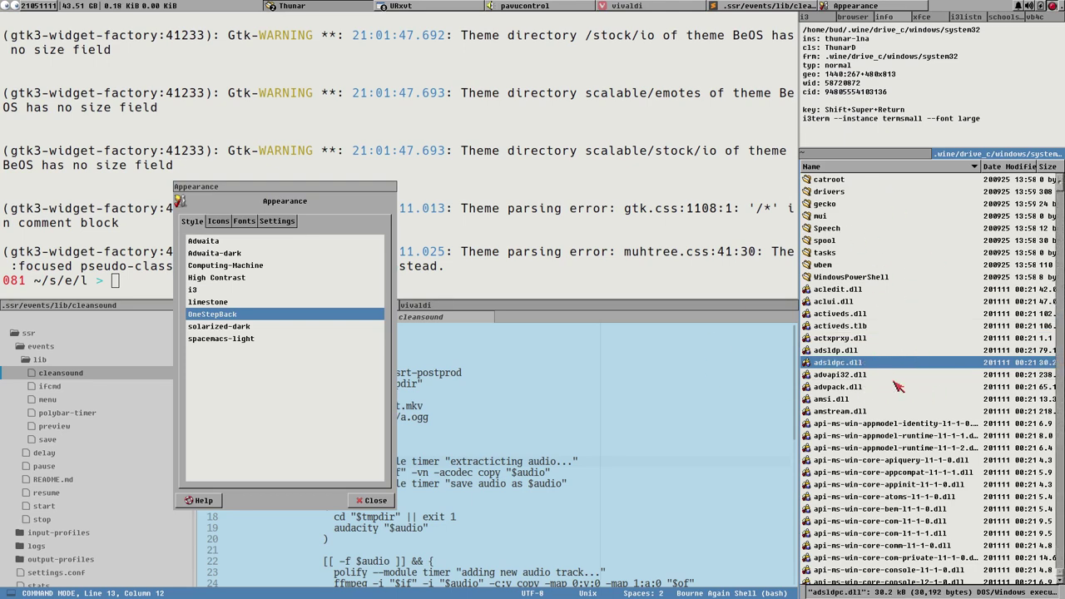
key(ctrl+shift+d)
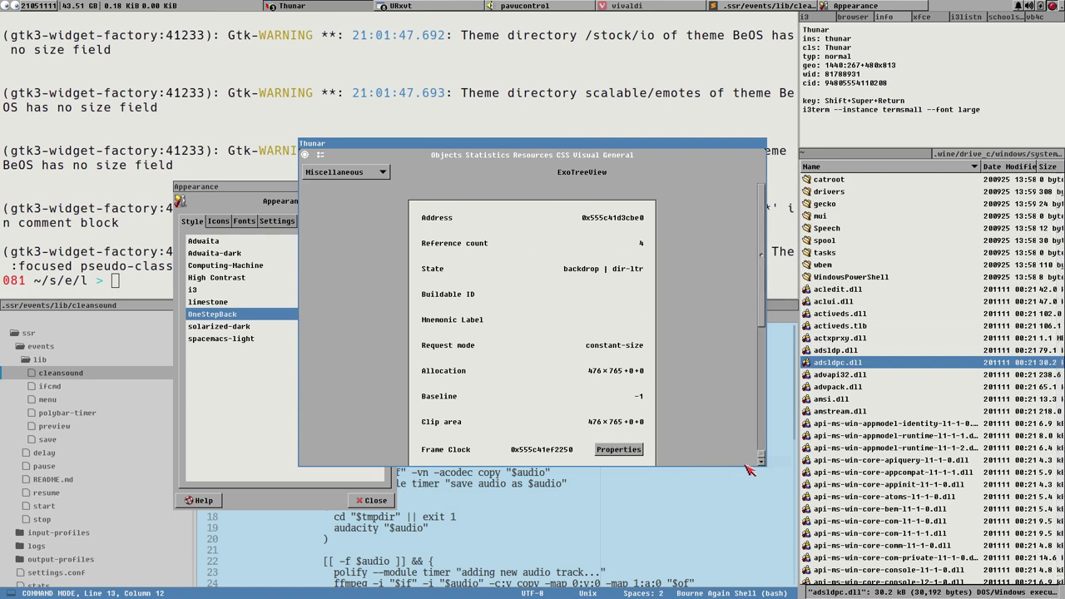
- Switch the GTK Inspector to its CSS nodes page
click(328, 171)
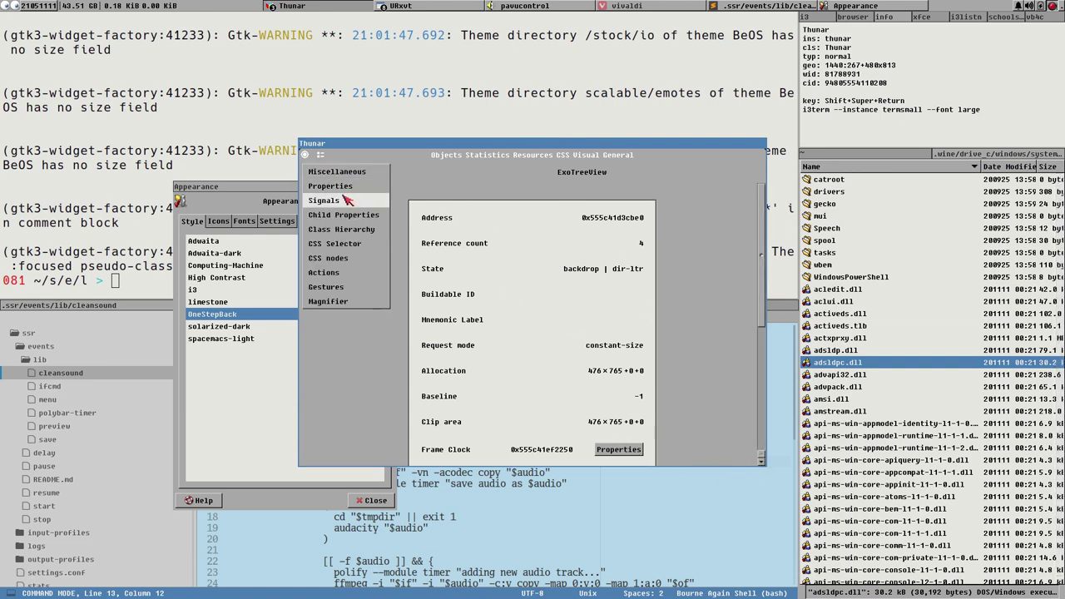
click(347, 261)
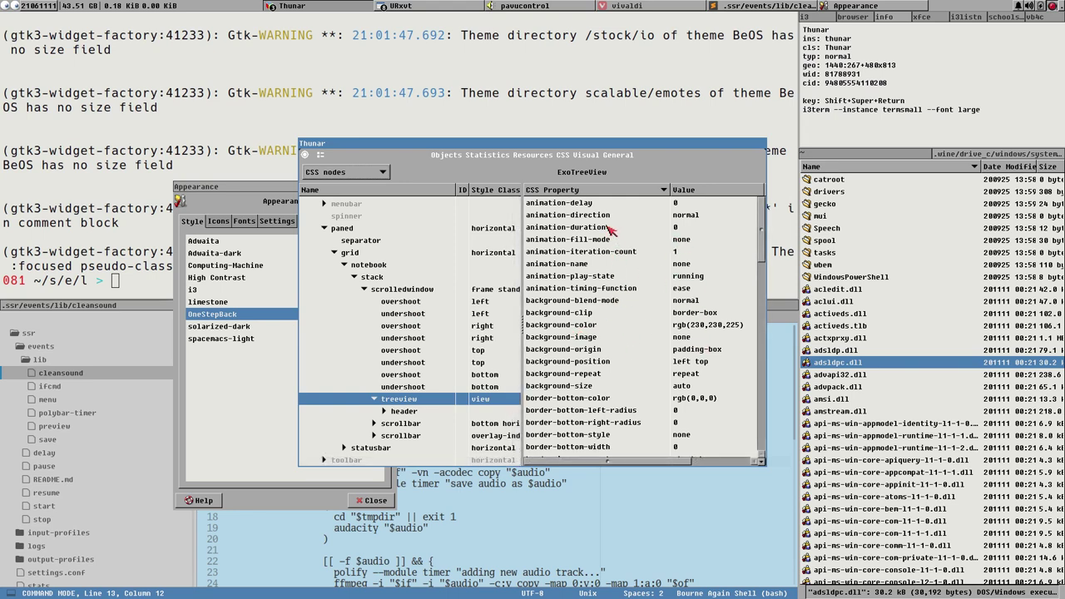
scroll(682, 283, down, 3)
scroll(682, 285, up, 3)
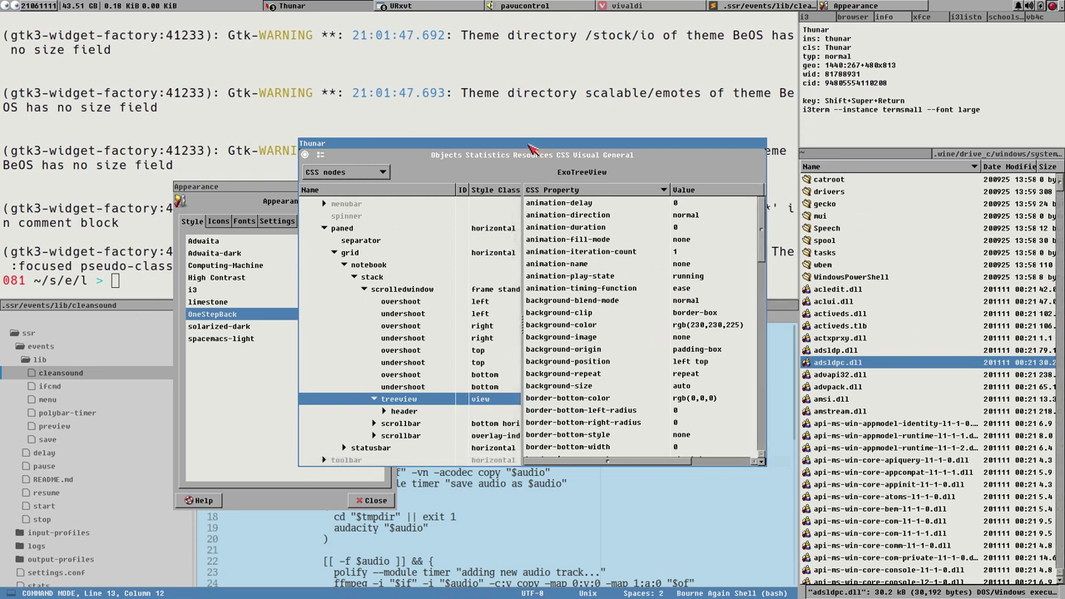
- Close the GTK Inspector and the Appearance settings window
key(super+shift+q)
click(239, 320)
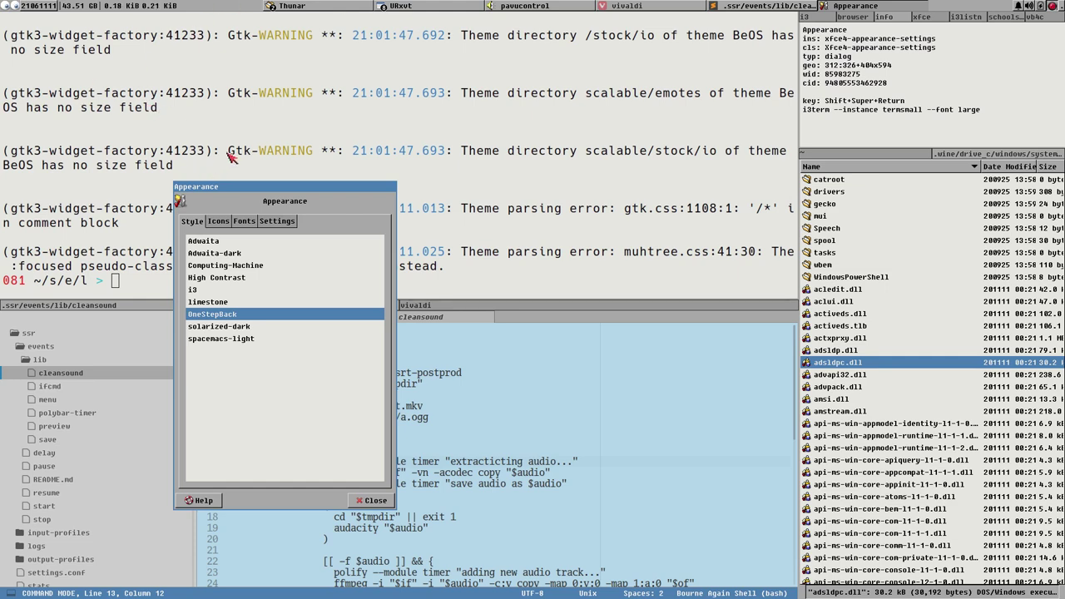
key(Escape)
- Enlarge Sublime Text with Super+p so cleansound lines 1–31 are all visible
click(380, 354)
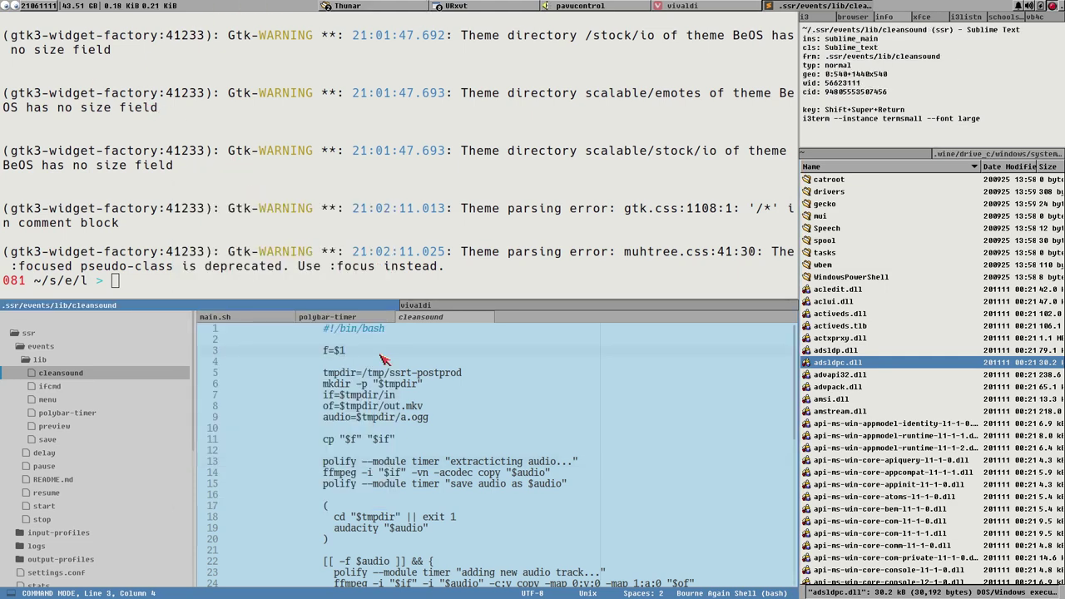
key(super+p)
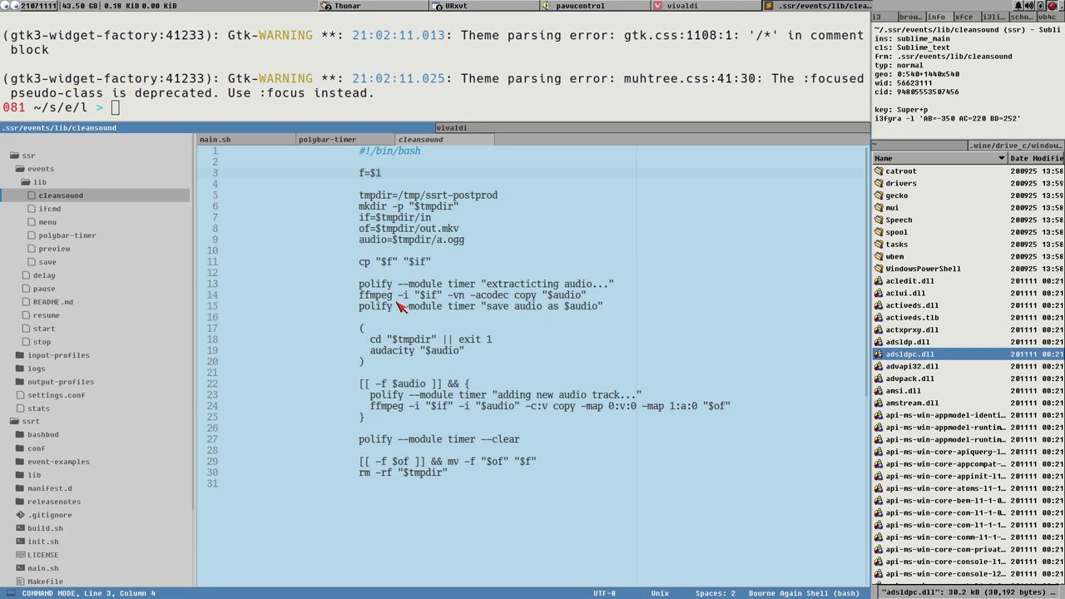
- Search 'CSD' in linklord to open the LinuxReviews Xfce Classic article
key(super+semicolon)
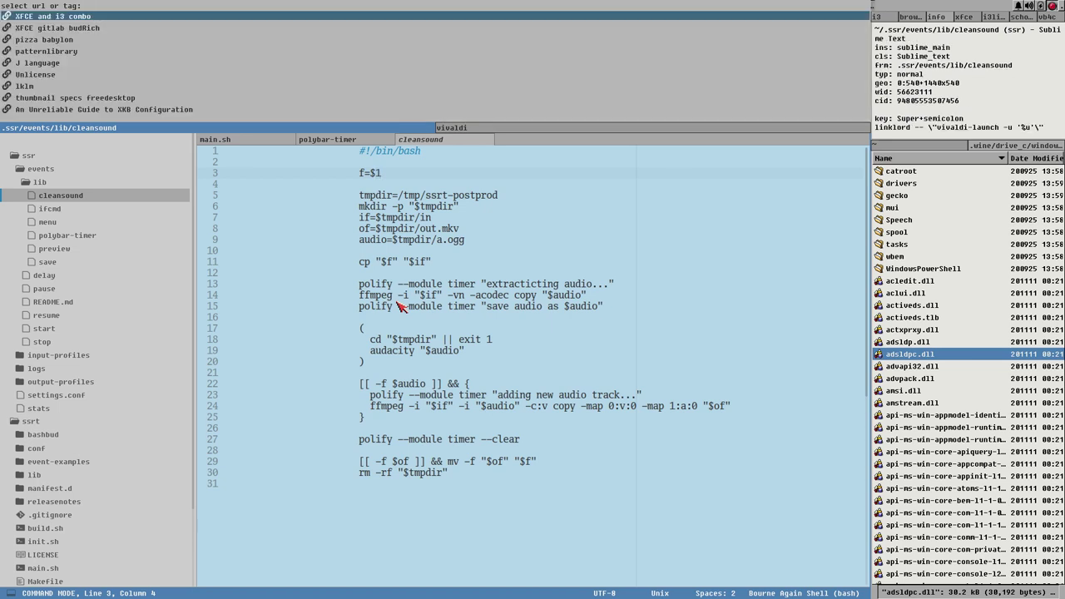
text(CSD)
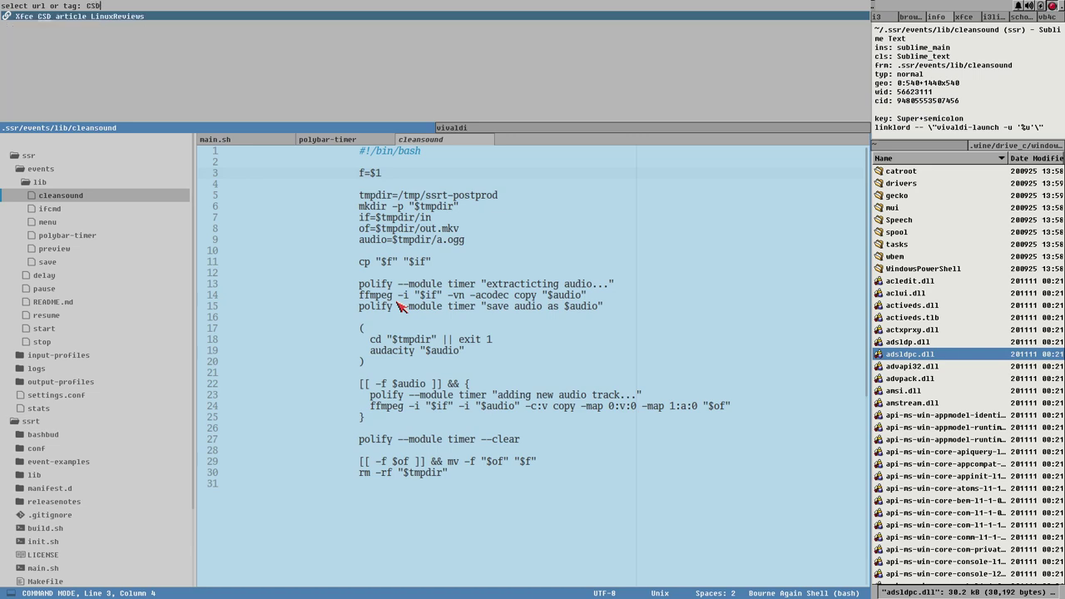
key(Return)
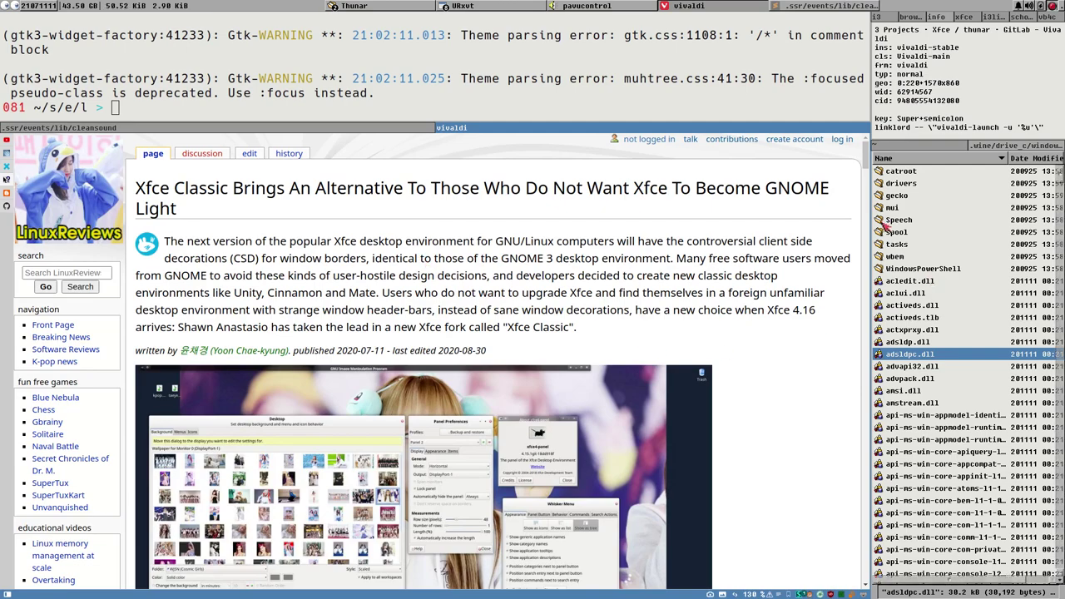
scroll(857, 158, down, 3)
scroll(857, 158, up, 3)
scroll(857, 158, down, 1)
scroll(857, 158, down, 3)
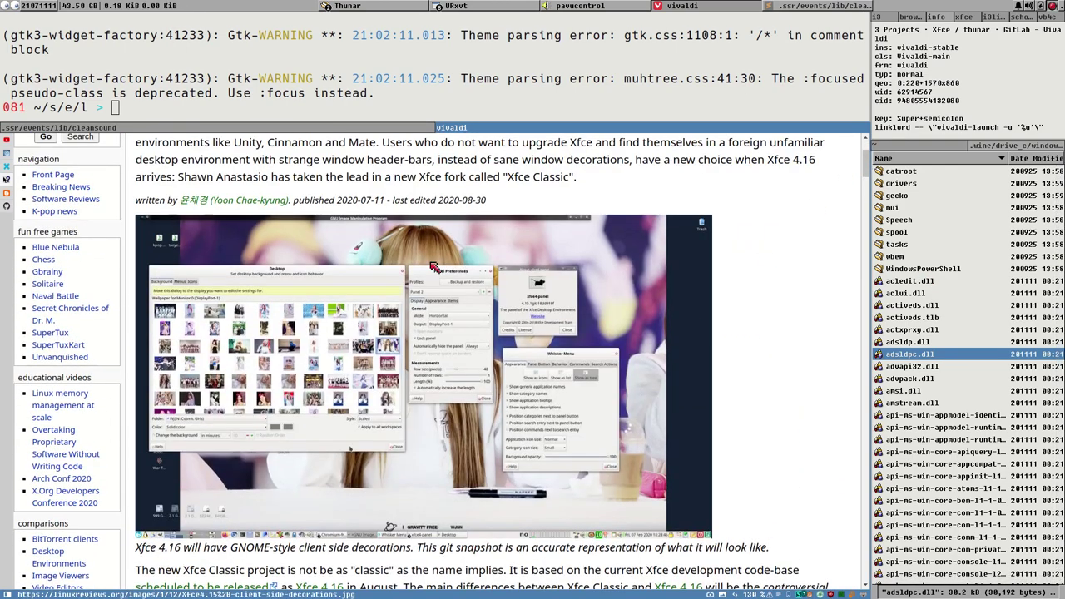
scroll(753, 353, down, 5)
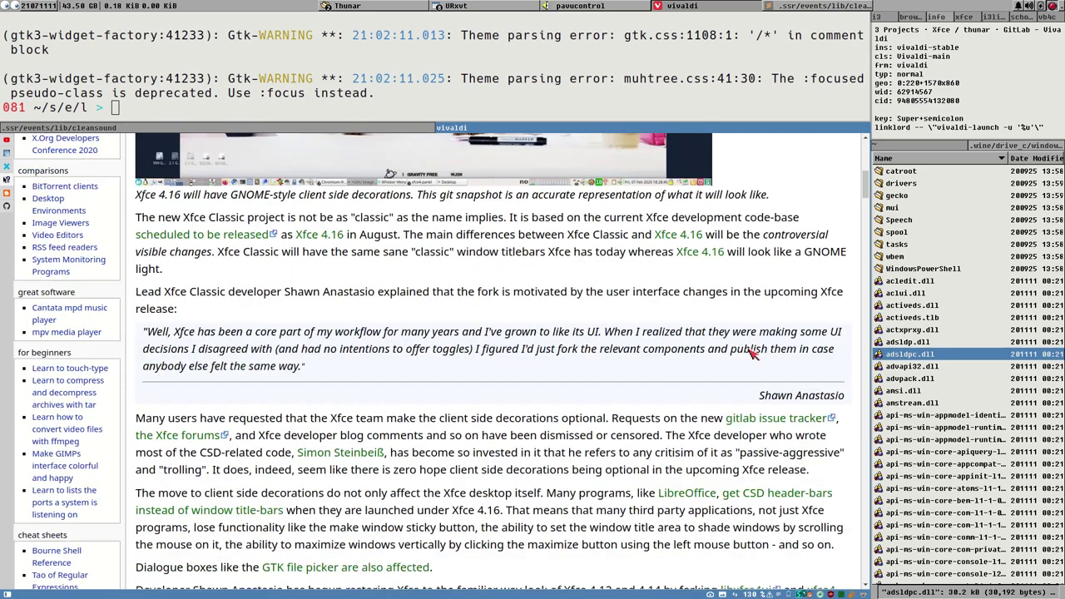
scroll(753, 354, down, 10)
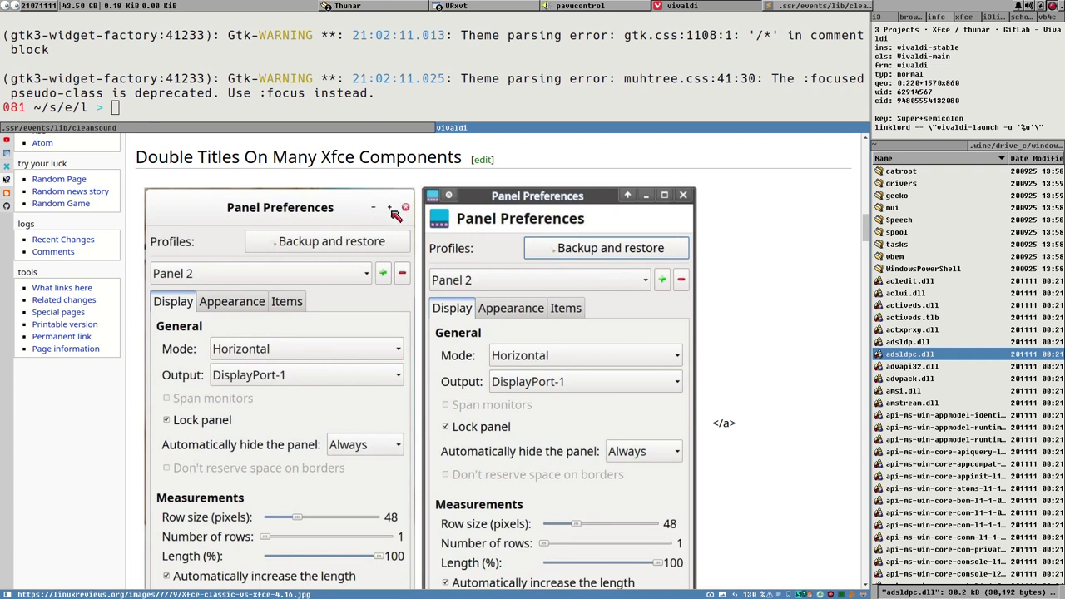
scroll(706, 272, down, 2)
scroll(705, 271, up, 2)
scroll(582, 233, down, 3)
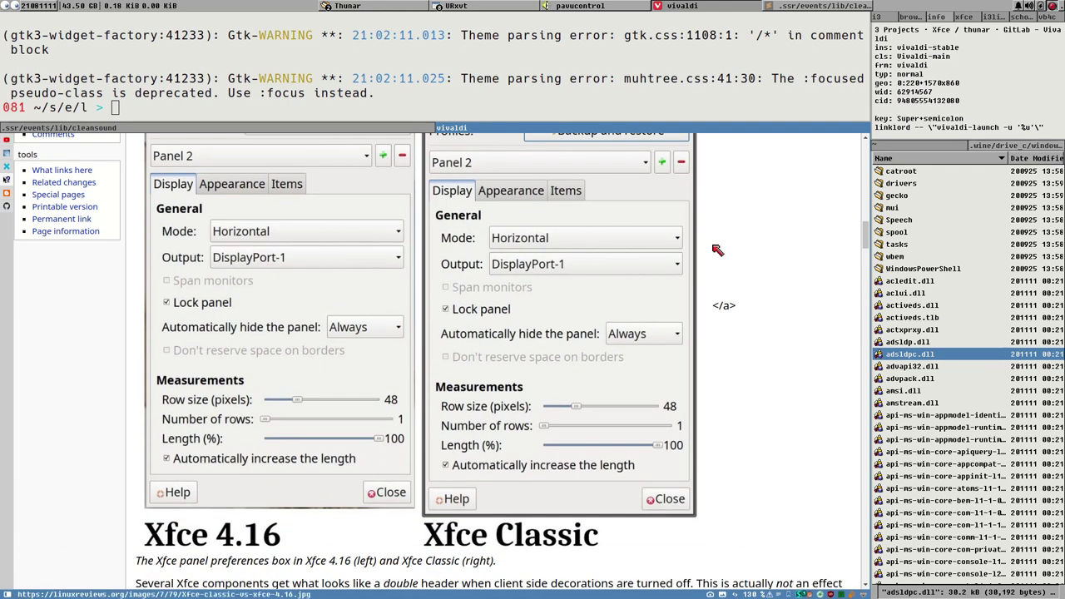
scroll(707, 253, up, 3)
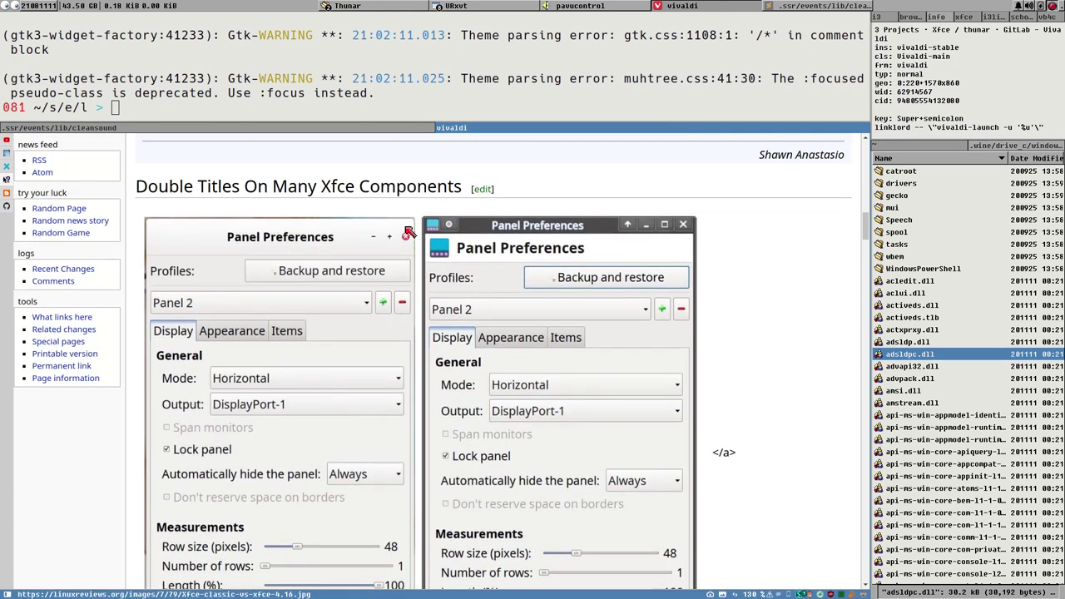
scroll(326, 261, down, 1)
scroll(435, 249, down, 5)
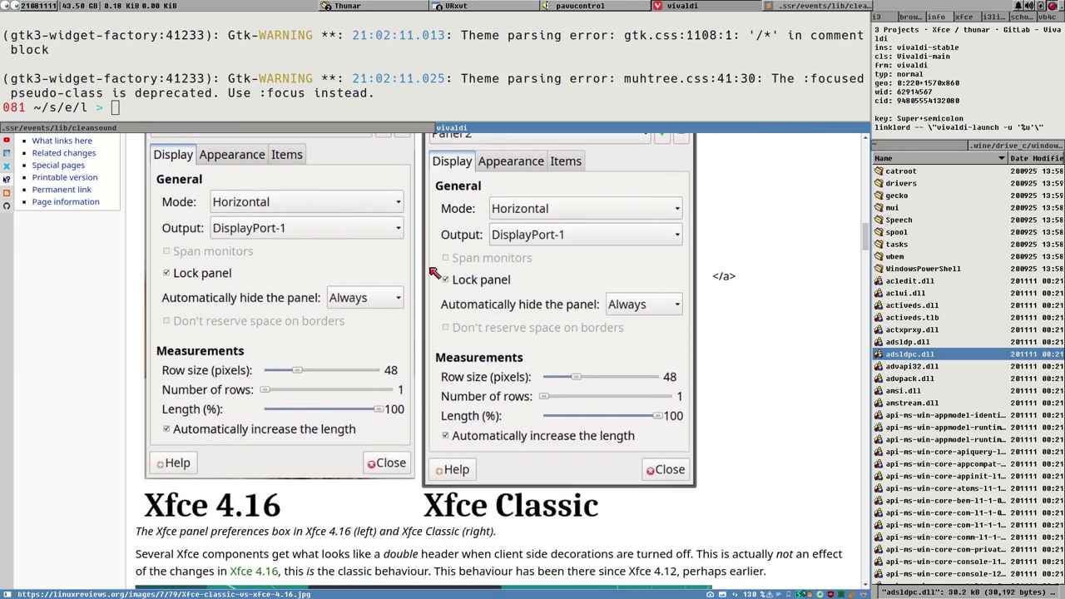
scroll(428, 277, down, 4)
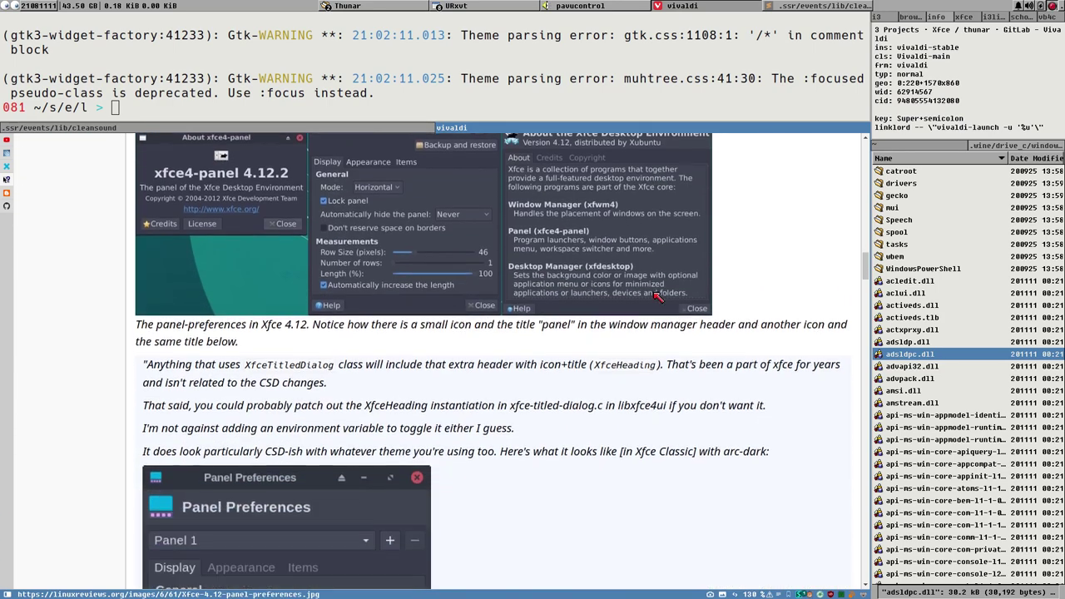
scroll(474, 368, up, 4)
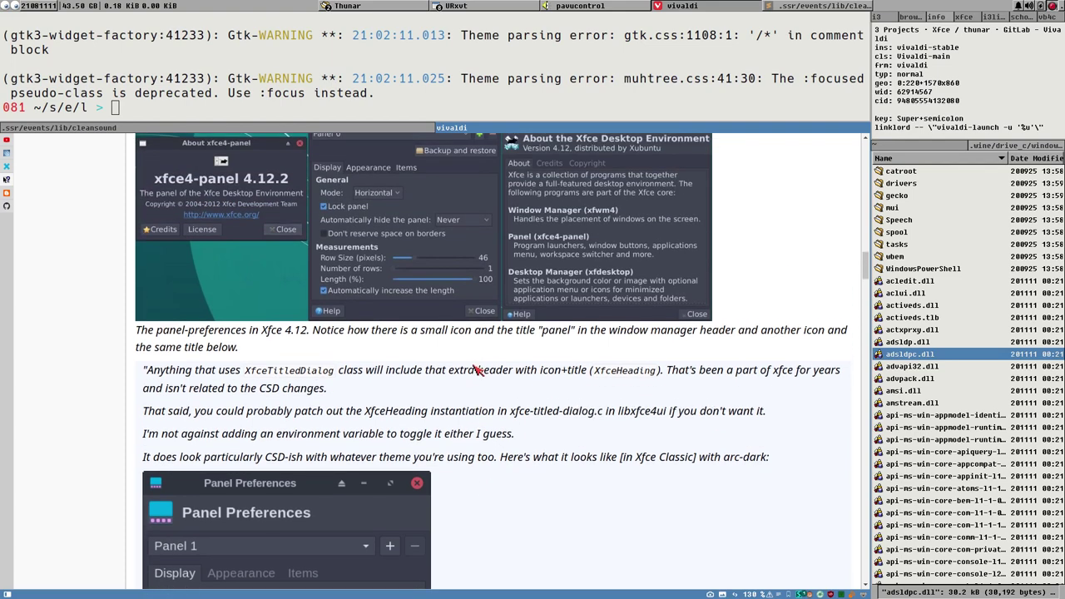
scroll(457, 426, down, 1)
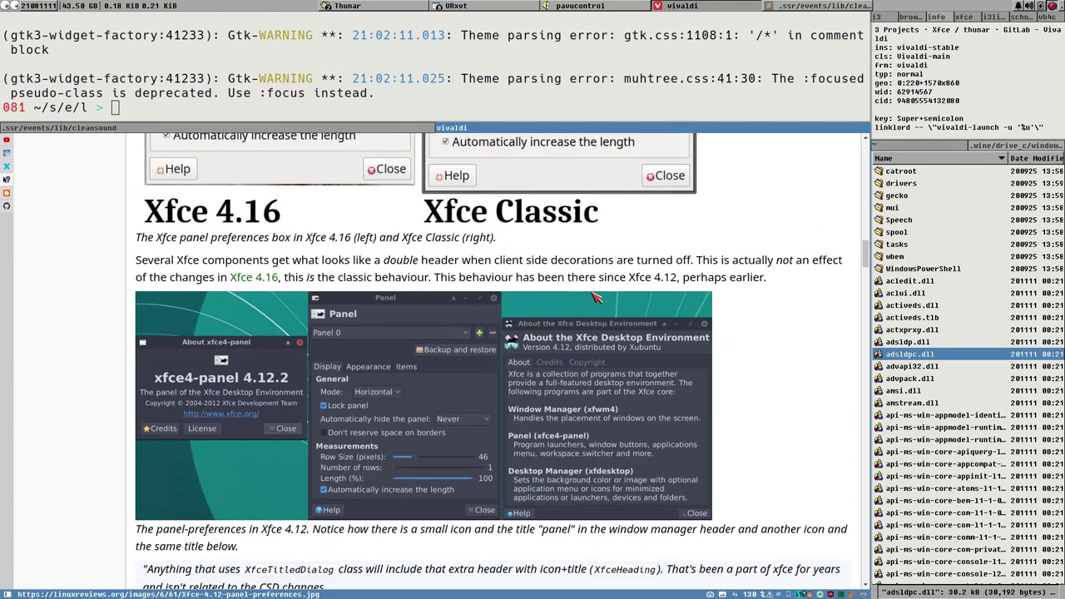
scroll(693, 346, down, 1)
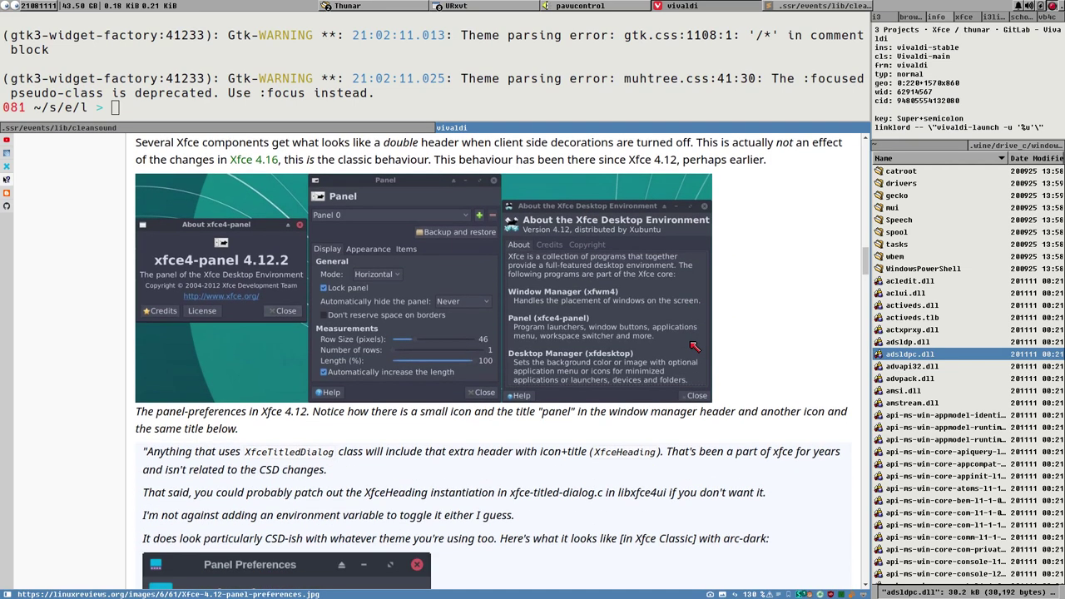
scroll(770, 302, down, 4)
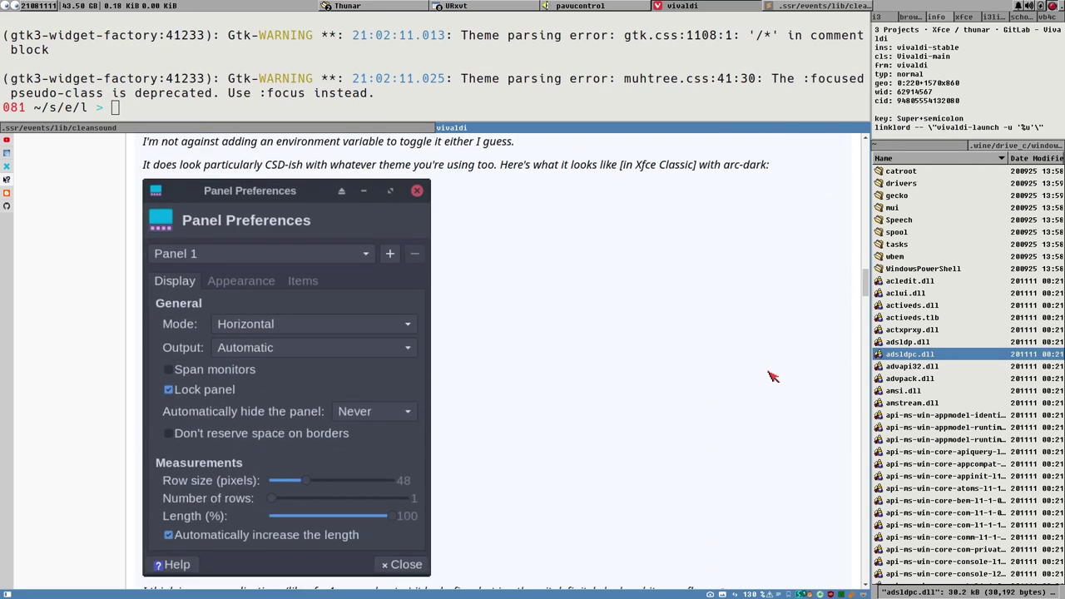
scroll(777, 369, down, 1)
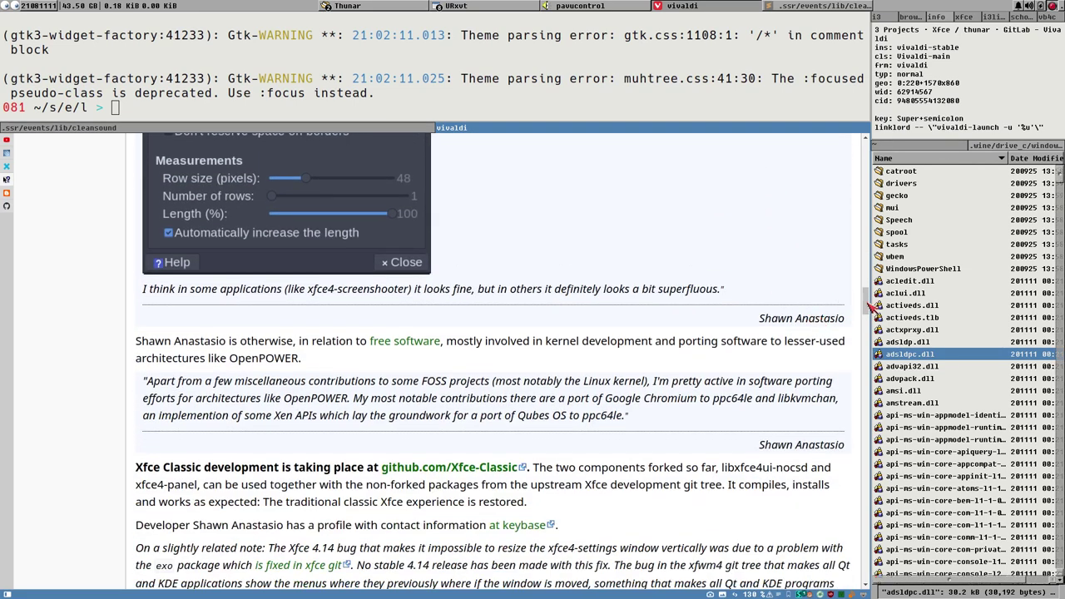
drag(867, 304, 865, 144)
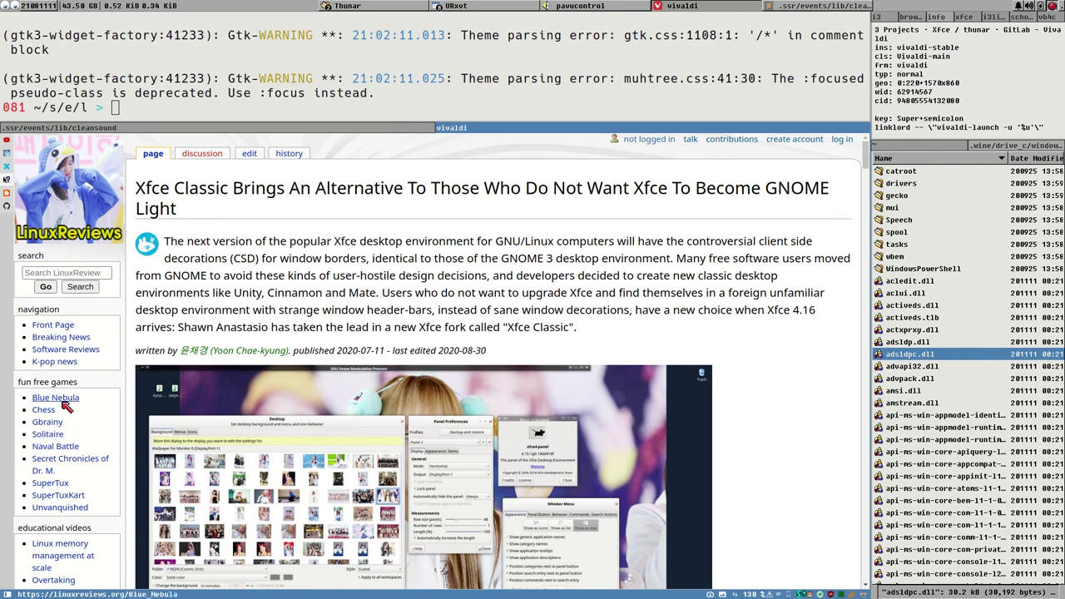
scroll(66, 405, down, 3)
scroll(66, 405, up, 2)
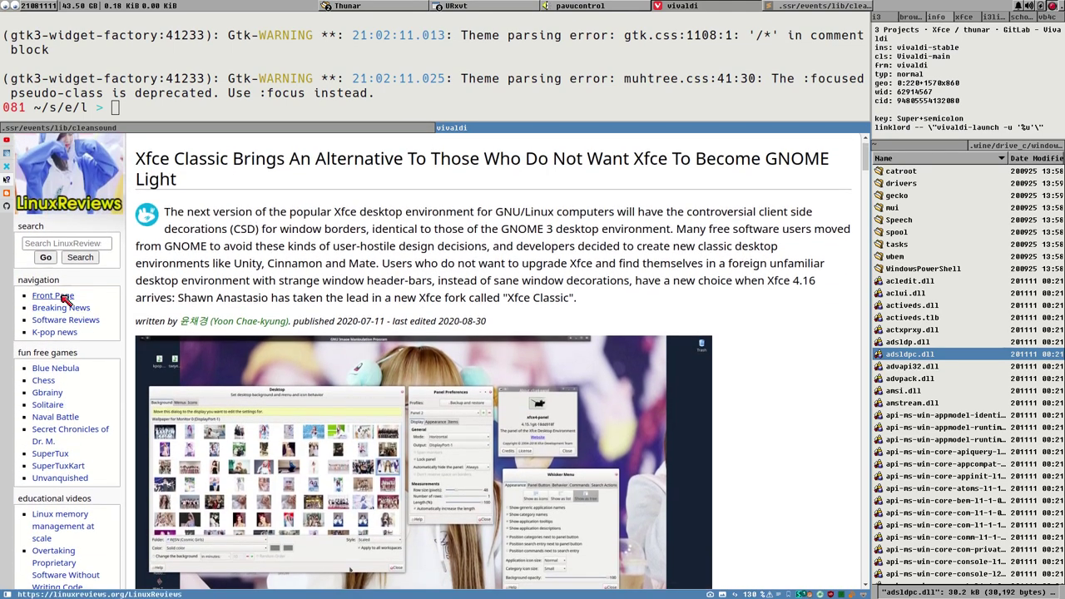
click(61, 297)
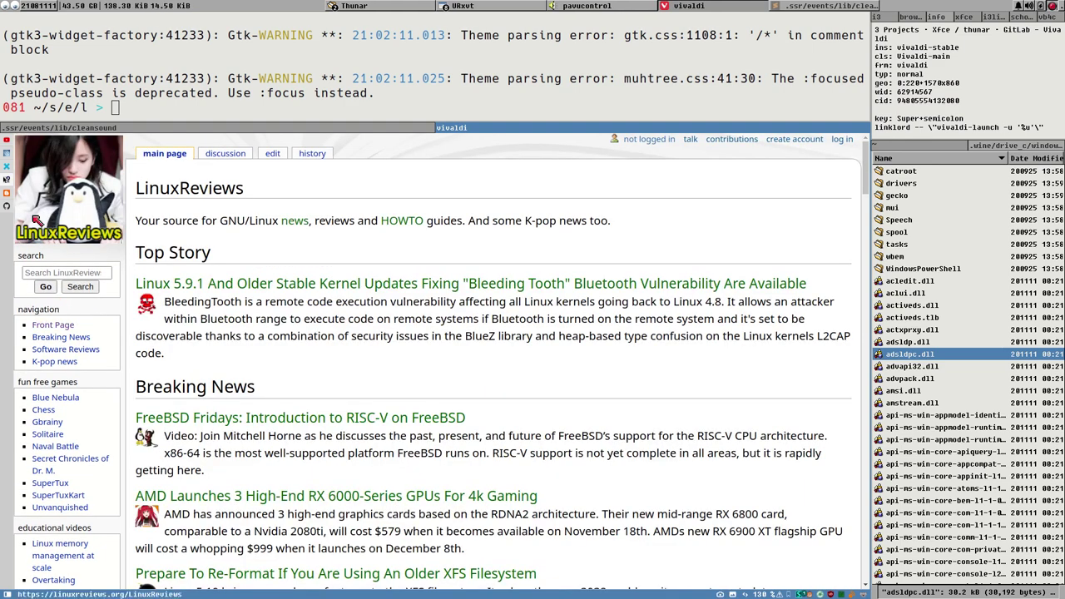
scroll(412, 304, down, 3)
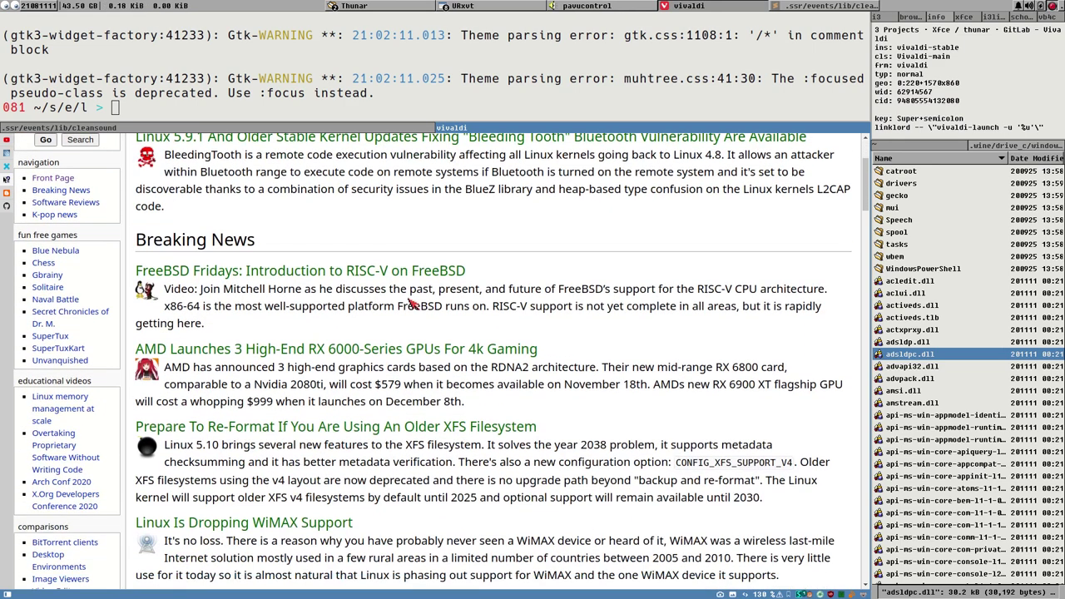
scroll(385, 263, down, 2)
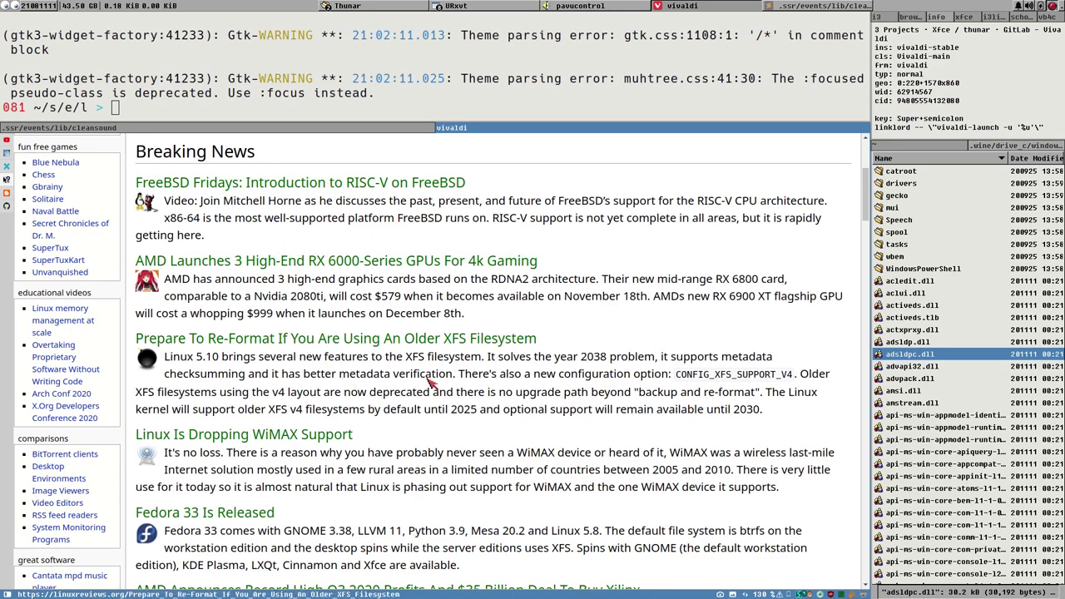
scroll(430, 381, up, 4)
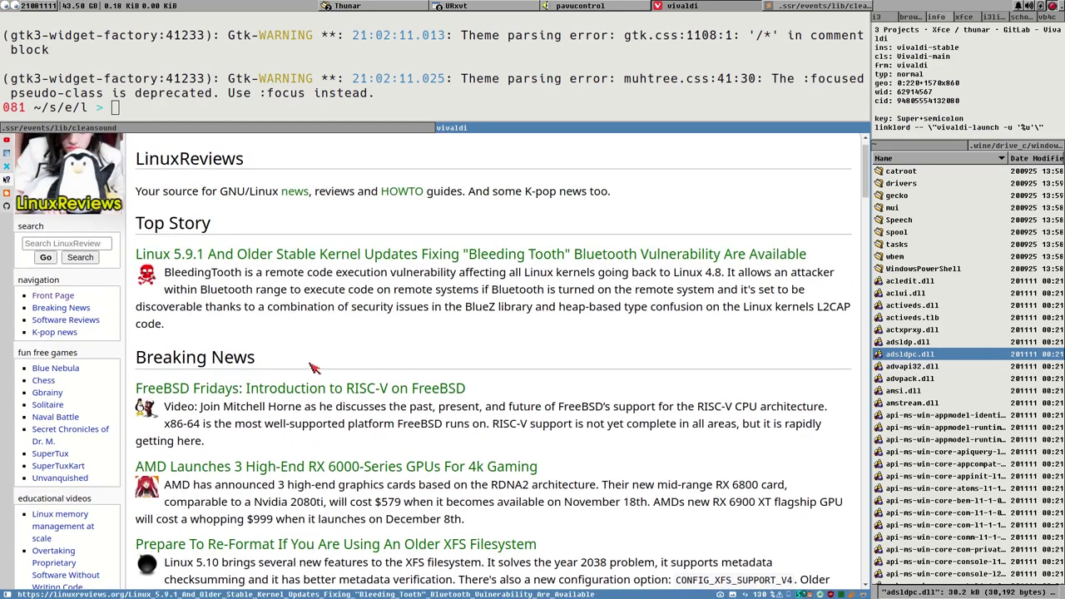
scroll(327, 361, down, 9)
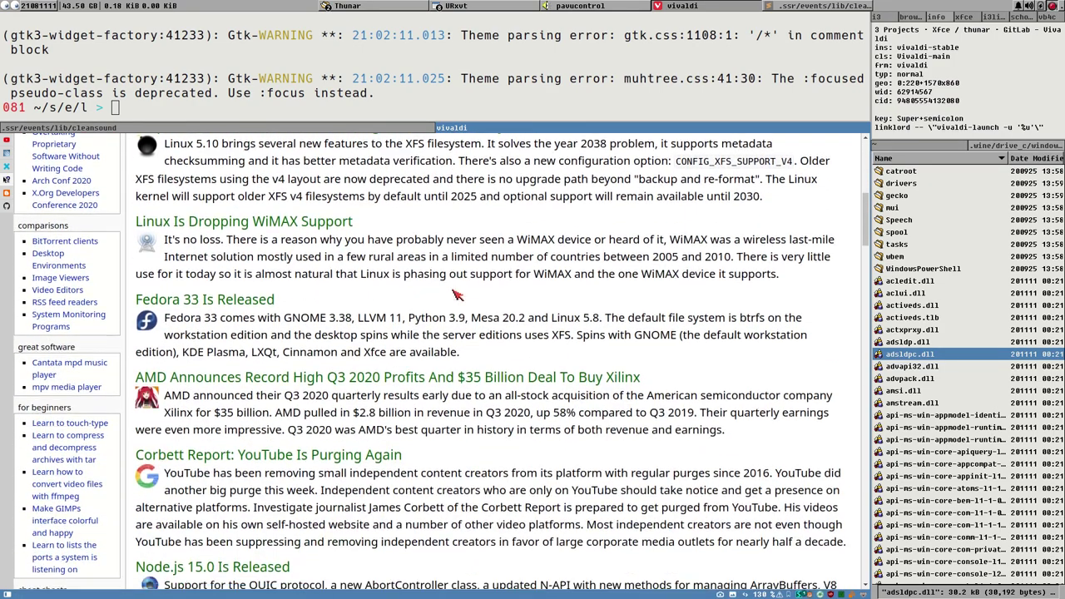
scroll(456, 295, down, 10)
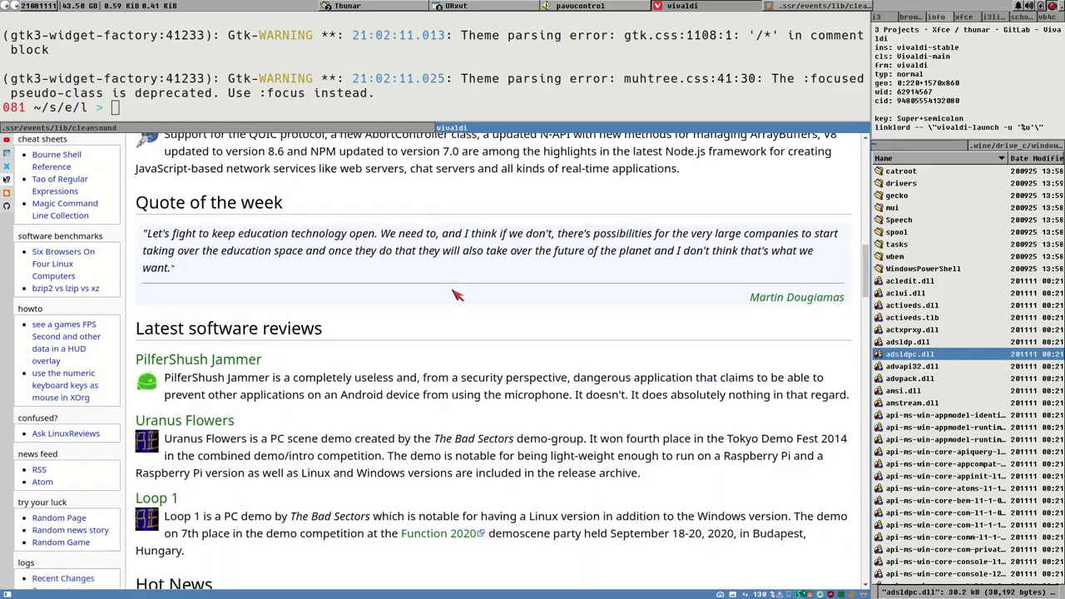
scroll(456, 294, down, 6)
scroll(456, 300, up, 8)
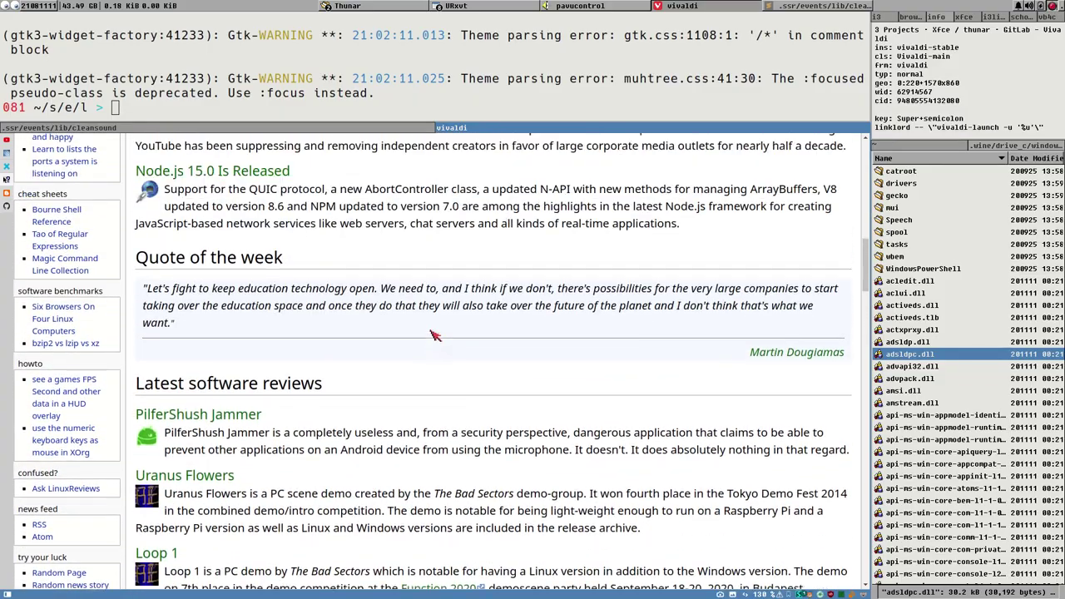
scroll(434, 334, up, 15)
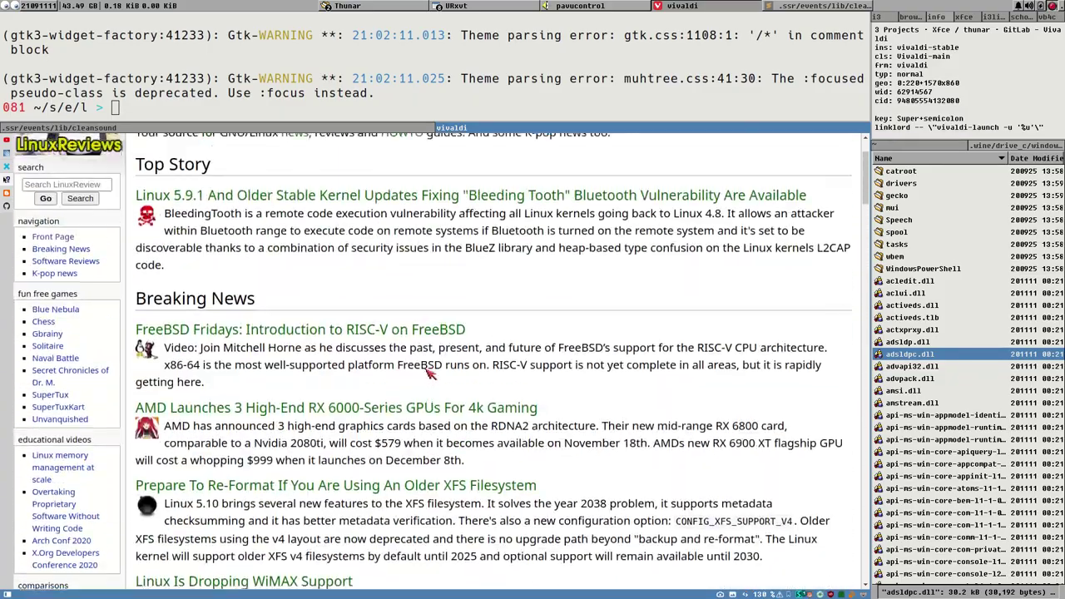
scroll(431, 370, up, 2)
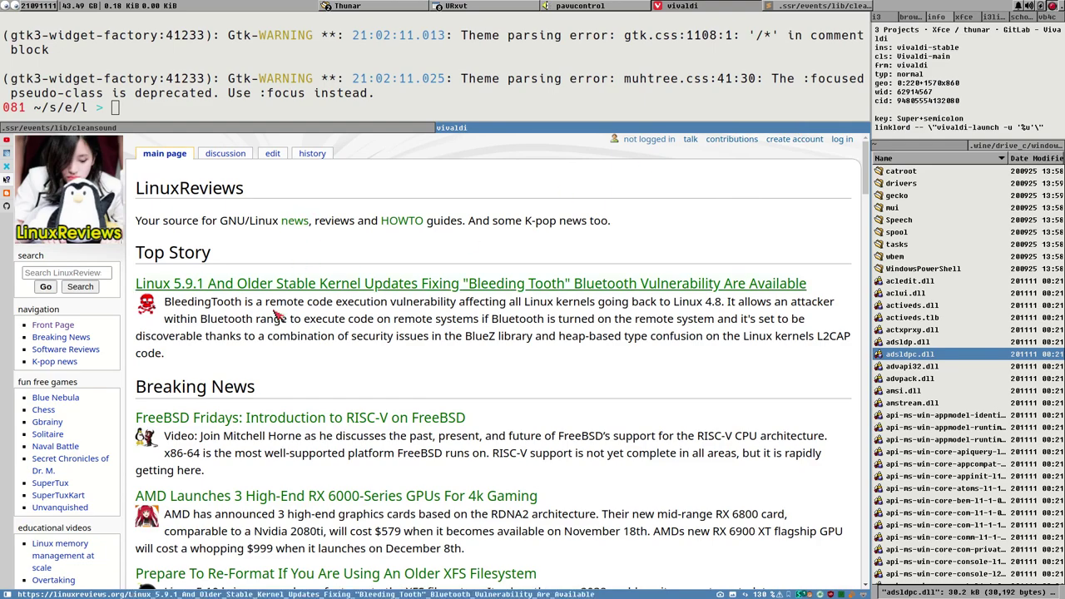
scroll(420, 377, down, 2)
scroll(420, 376, up, 2)
scroll(391, 358, down, 2)
scroll(349, 374, up, 2)
click(60, 339)
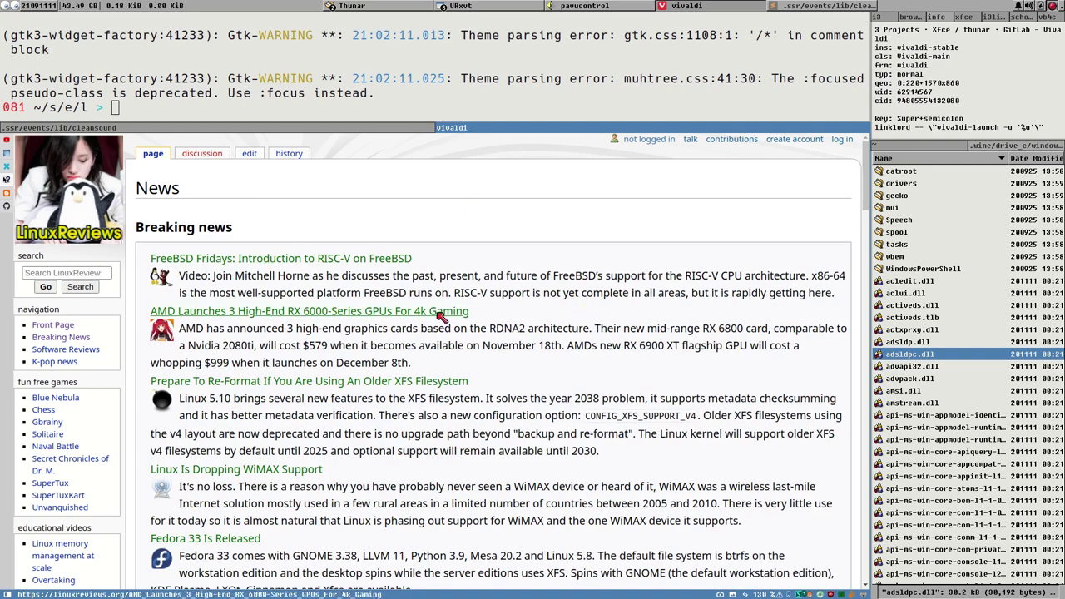
scroll(437, 309, down, 1)
scroll(431, 304, down, 2)
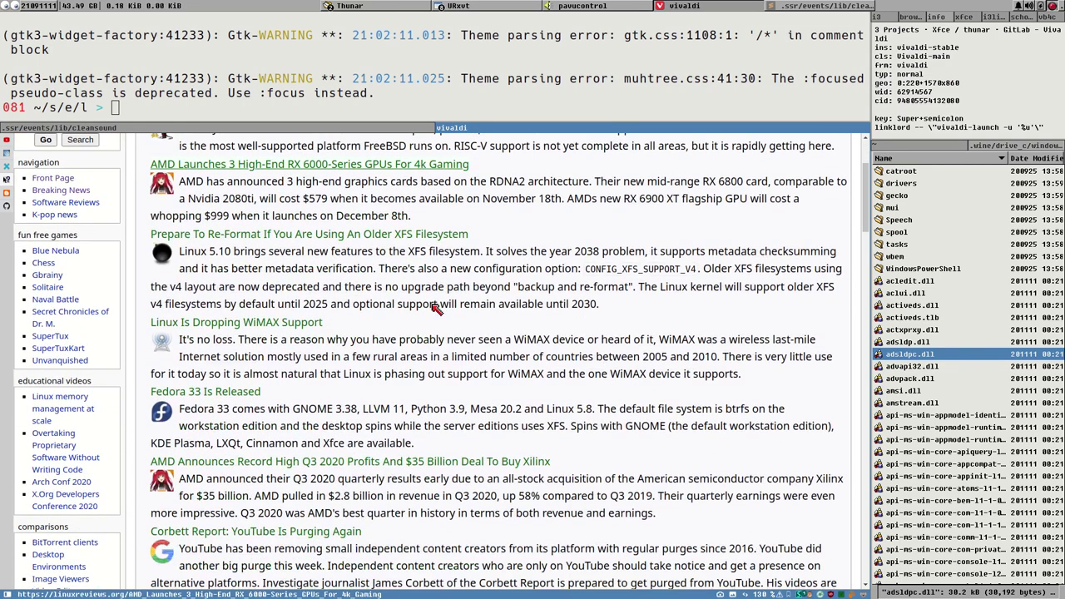
scroll(430, 316, up, 3)
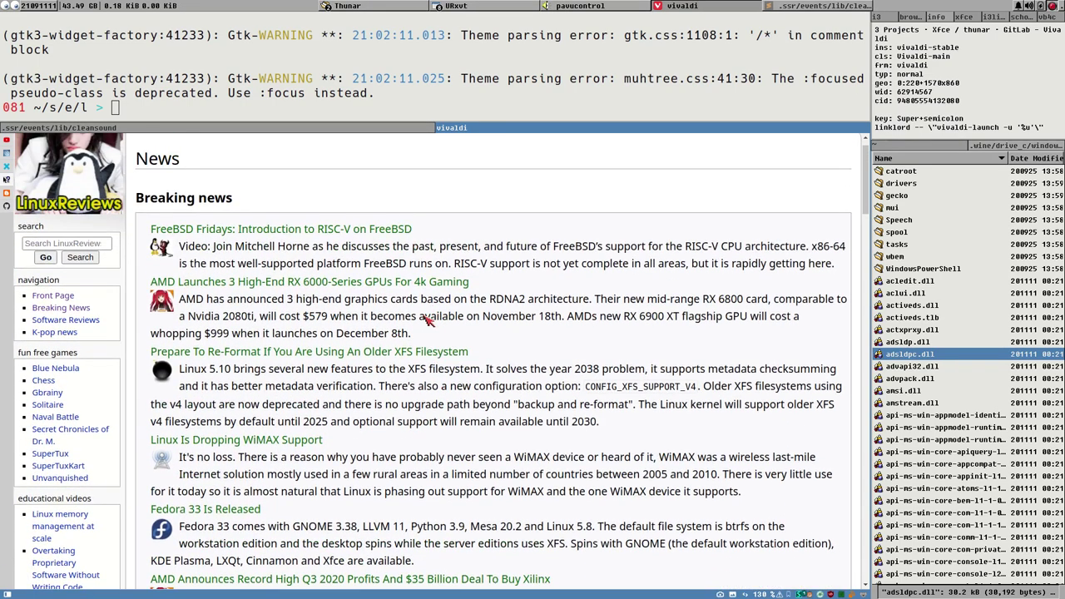
key(alt+Left)
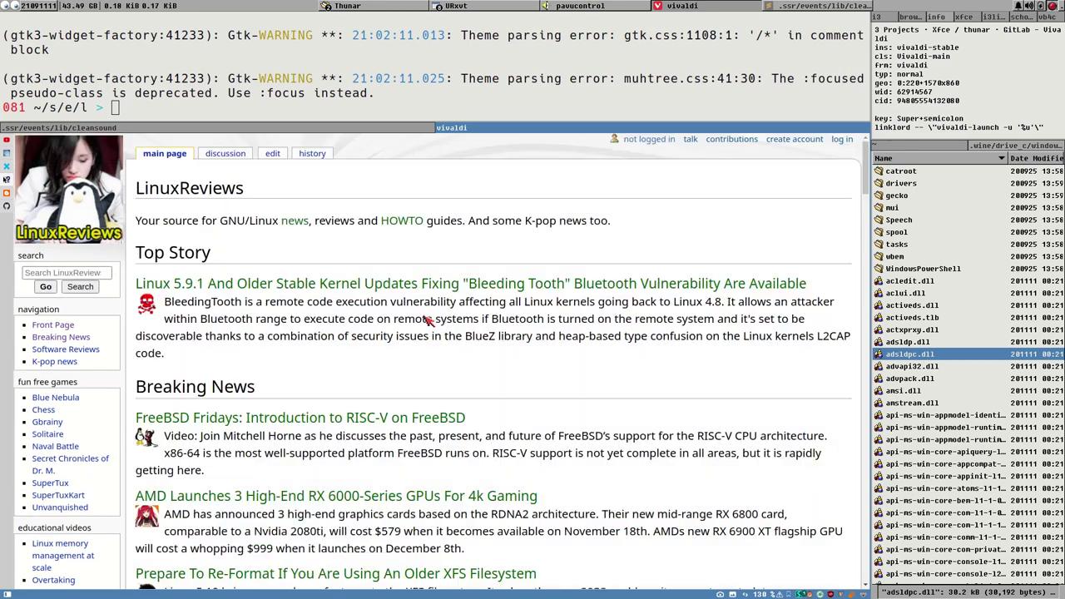
key(alt+Left)
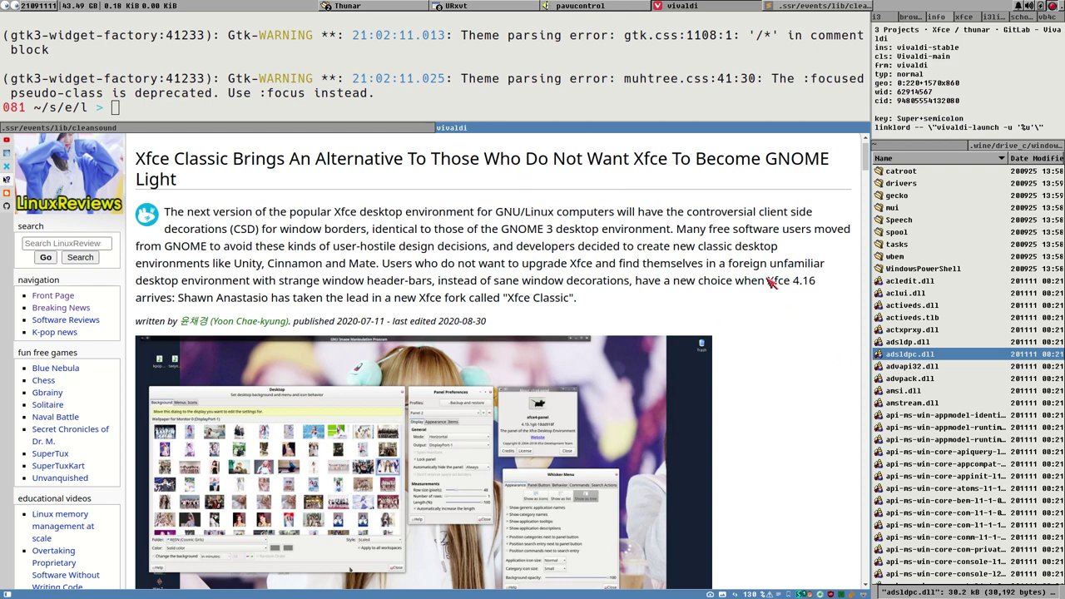
- Highlight 'Xfce' in the title, then scroll down to the github.com/Xfce-Classic paragraph
scroll(499, 291, up, 2)
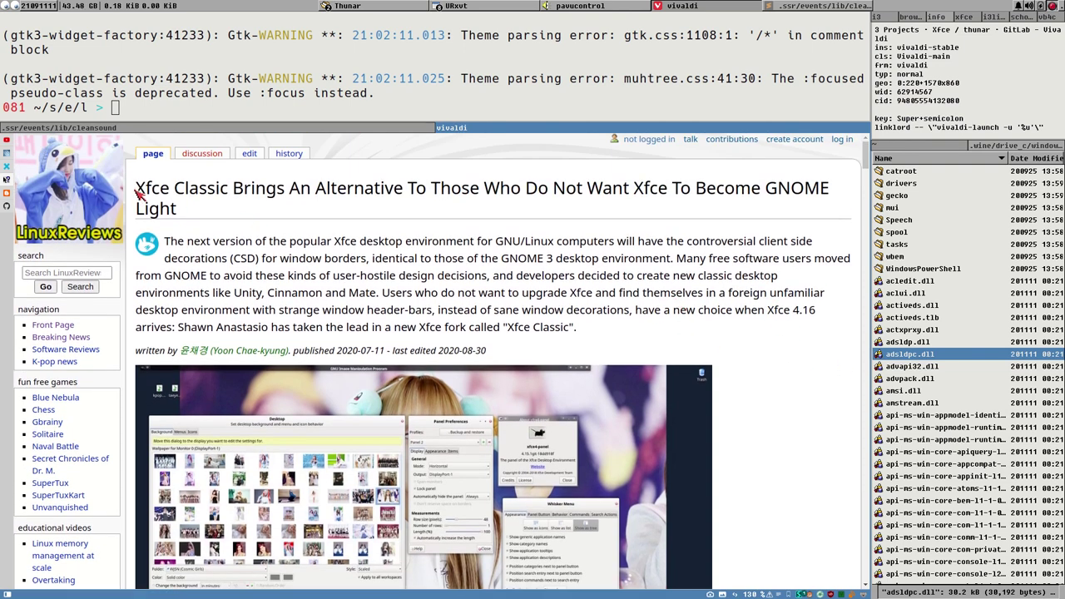
drag(137, 193, 235, 200)
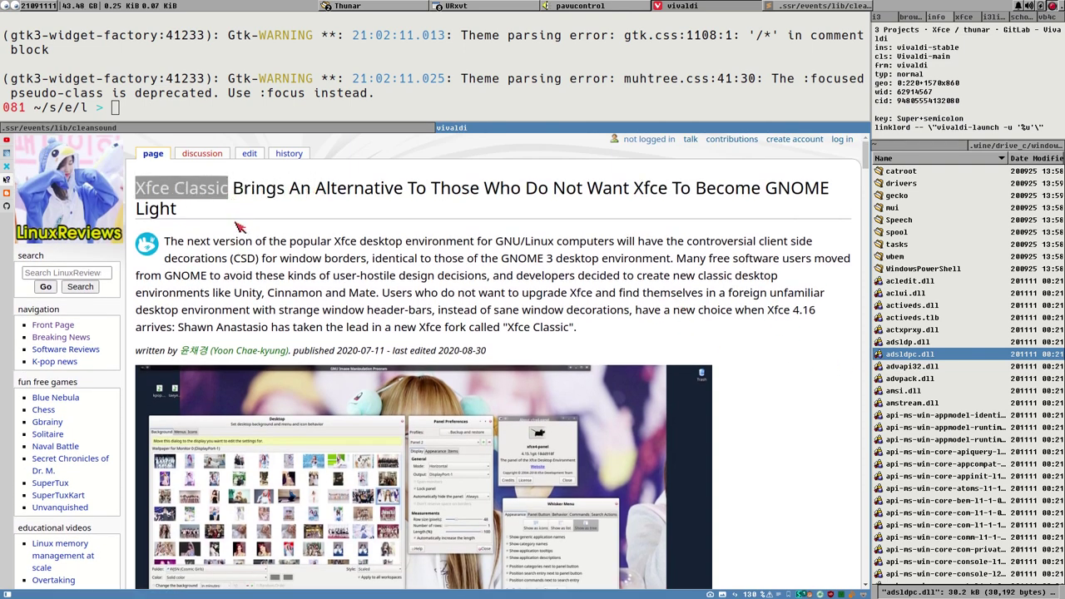
double_click(143, 193)
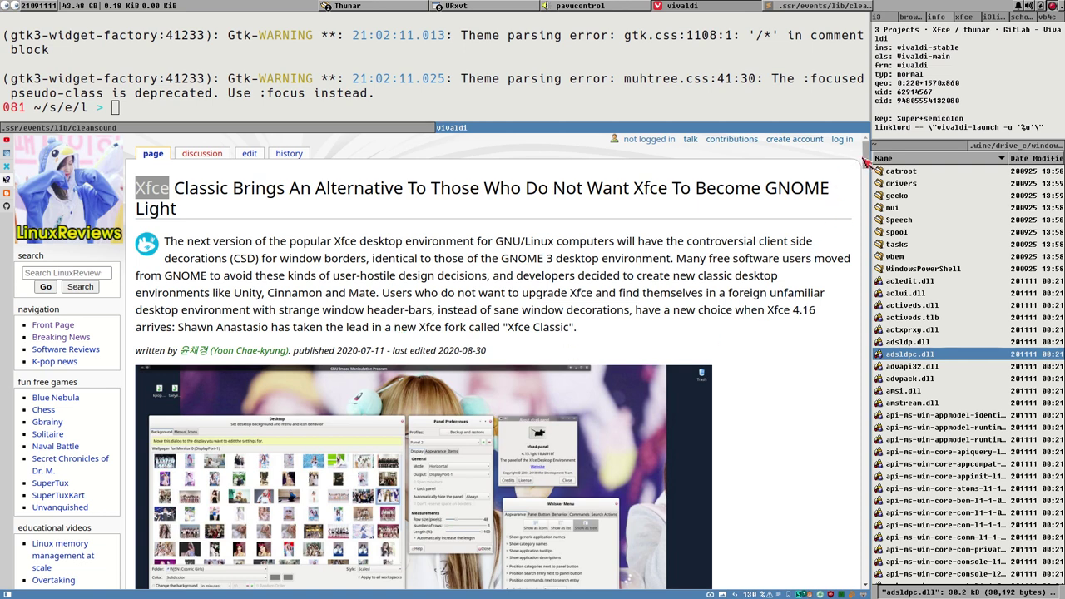
drag(865, 162, 766, 385)
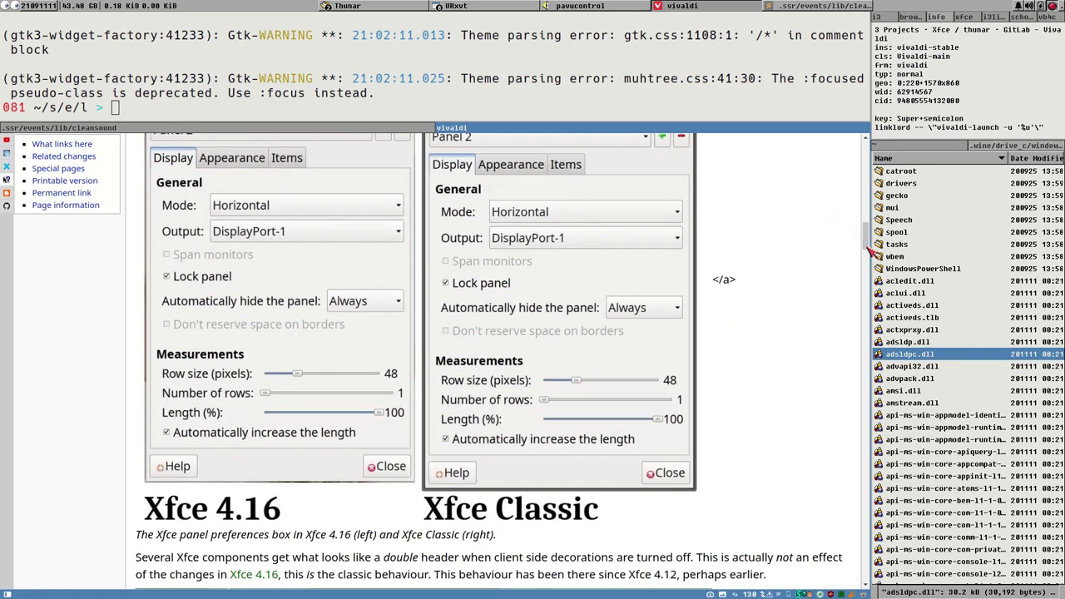
drag(870, 255, 861, 313)
- Follow the Xfce-Classic GitHub link and open the libxfce4ui-nocsd repository
click(495, 311)
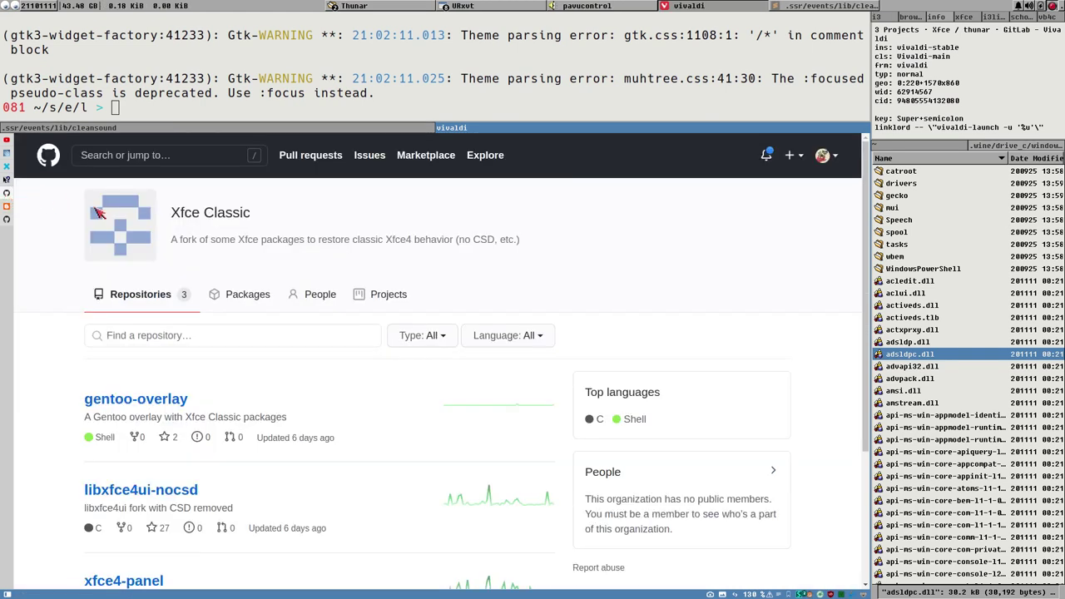
scroll(291, 397, down, 2)
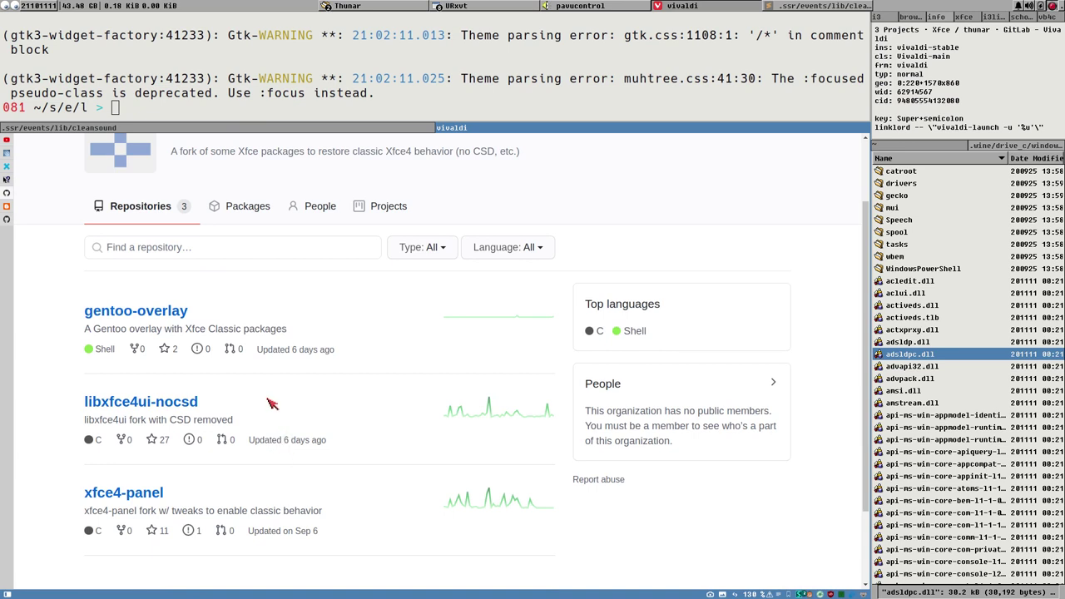
click(133, 403)
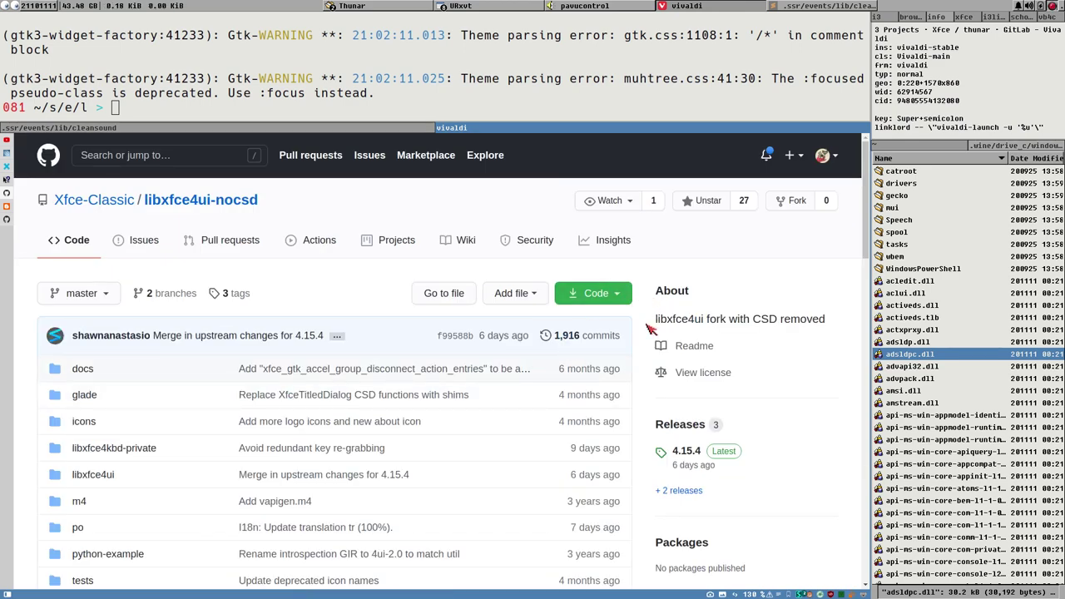
- Scroll through the libxfce4ui-nocsd README and back to the top
scroll(650, 329, down, 3)
scroll(650, 330, up, 2)
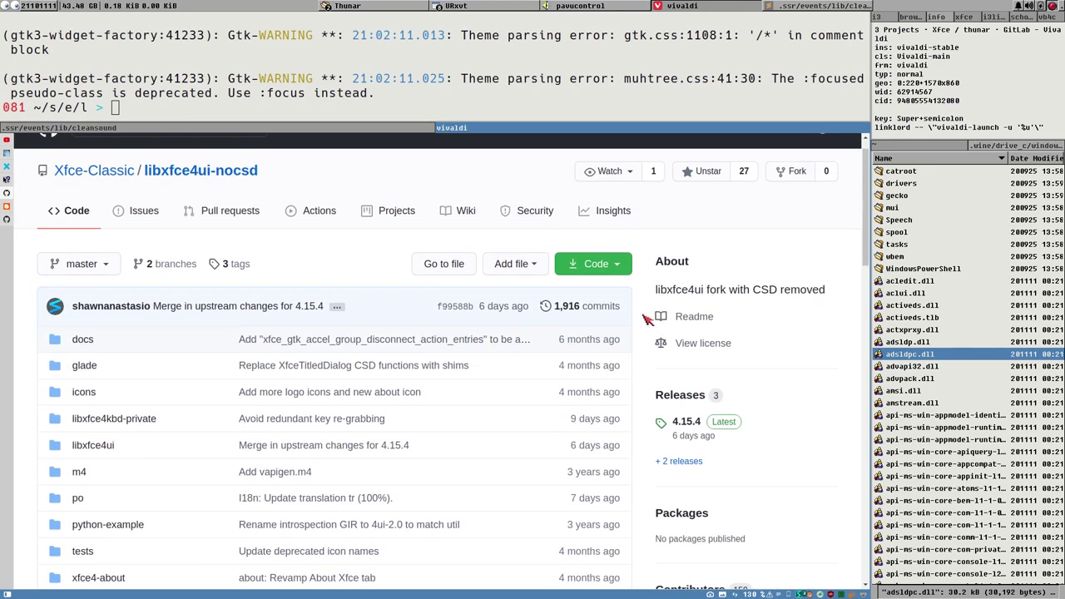
scroll(646, 319, down, 3)
scroll(648, 311, up, 2)
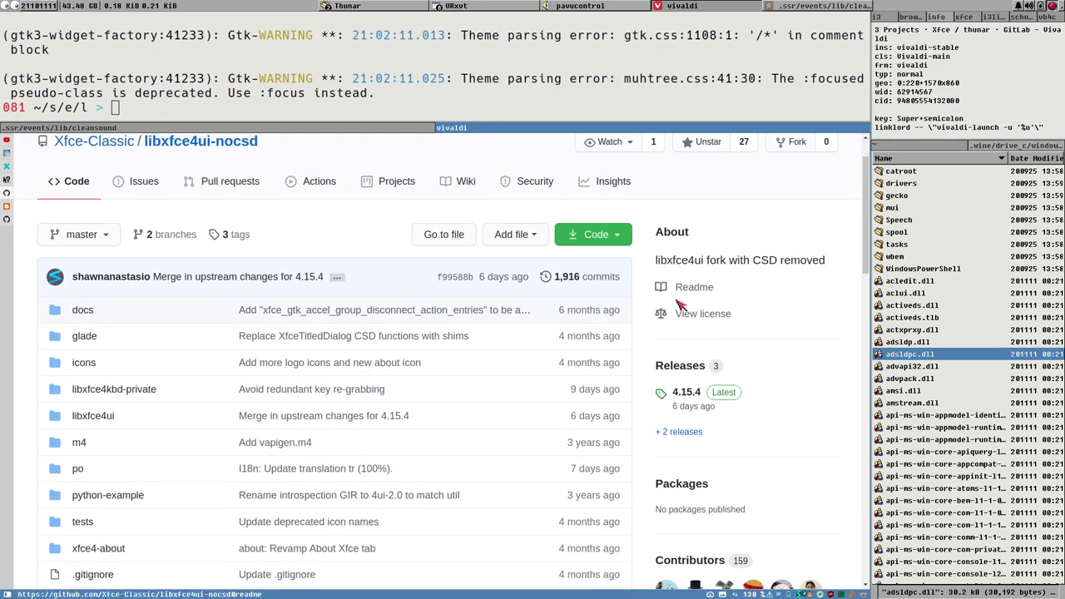
scroll(672, 290, down, 4)
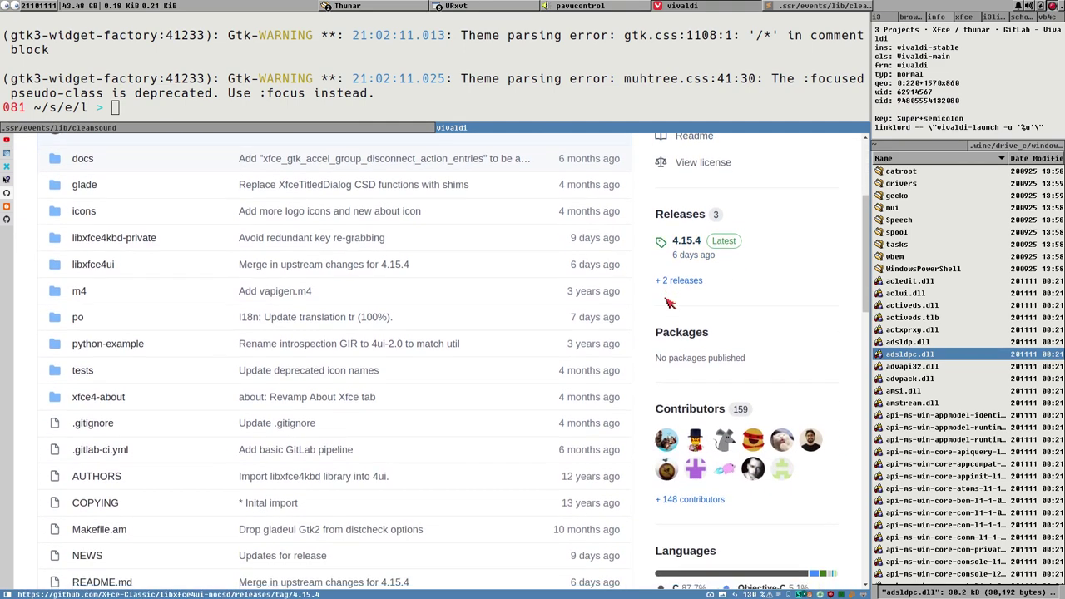
scroll(657, 338, down, 10)
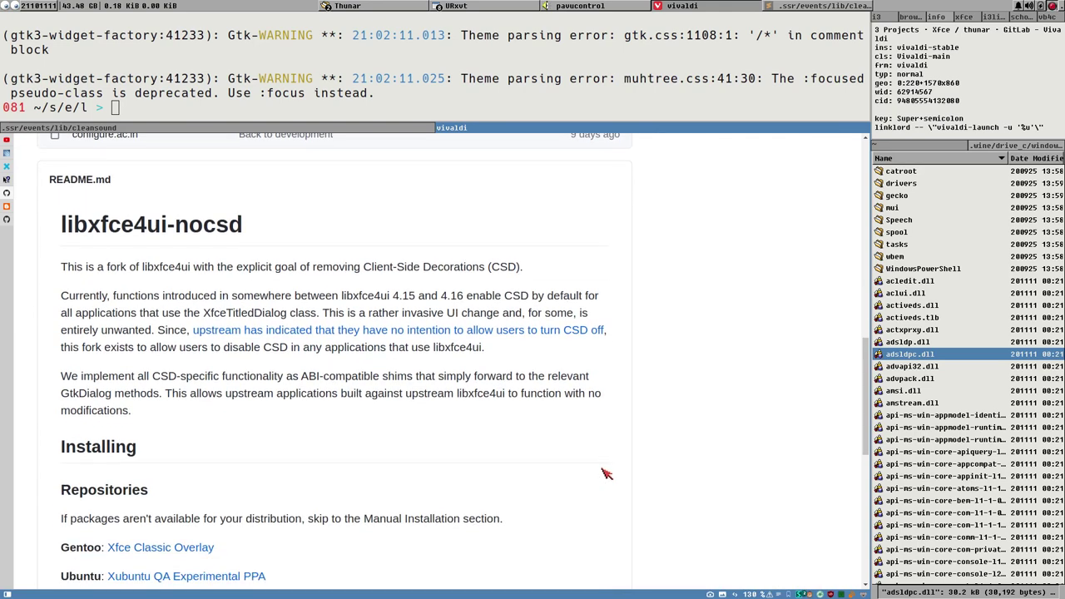
scroll(279, 408, down, 3)
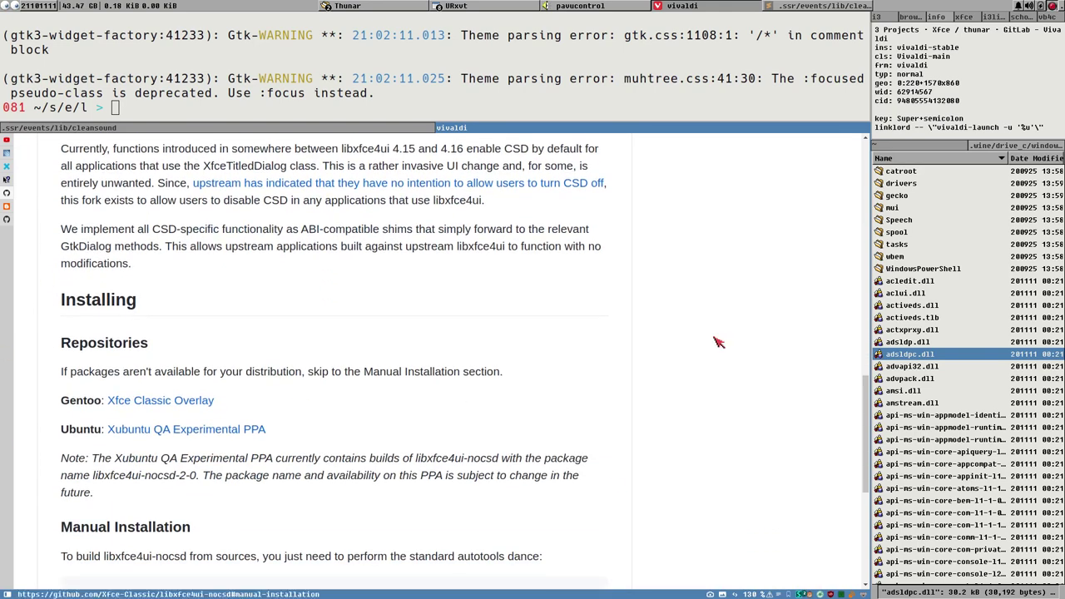
scroll(367, 402, up, 3)
scroll(367, 403, up, 13)
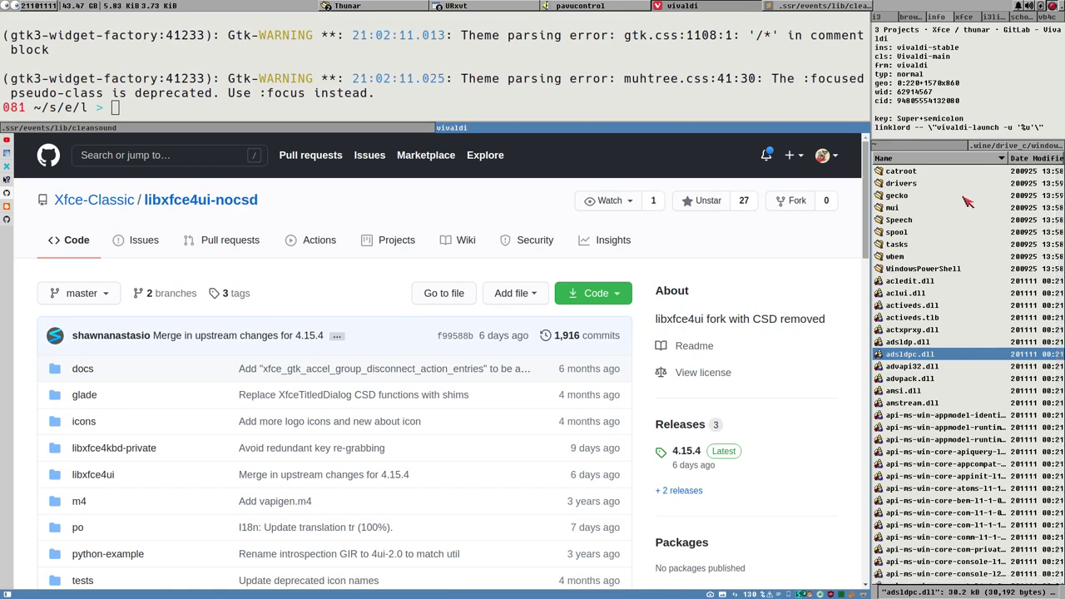
- Select the gecko folder, view and close Thunar's Preferences, then return to the article
key(super+e)
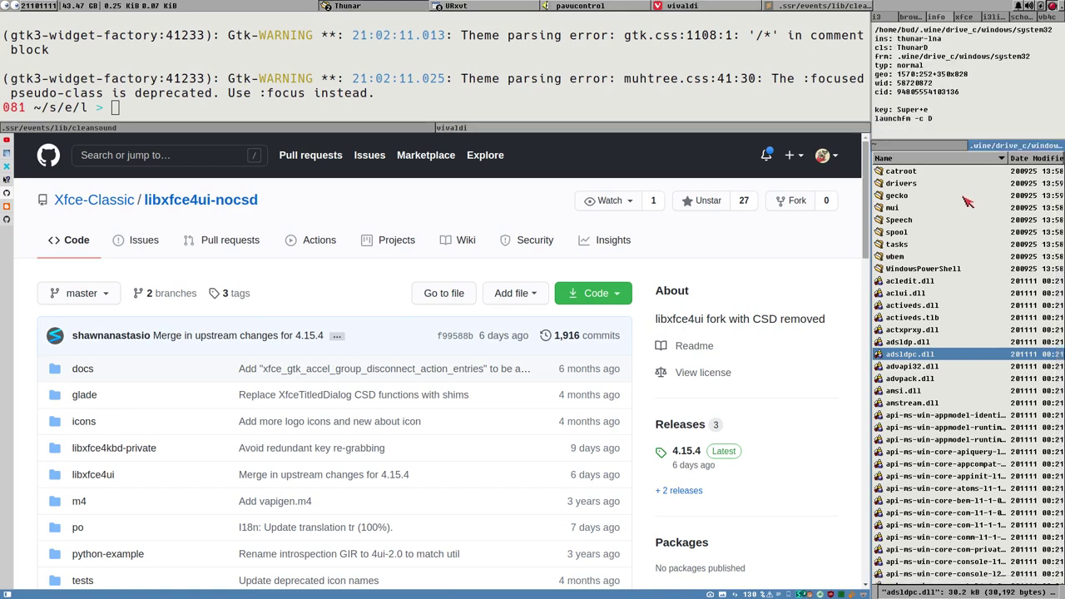
click(964, 196)
key(ctrl+m)
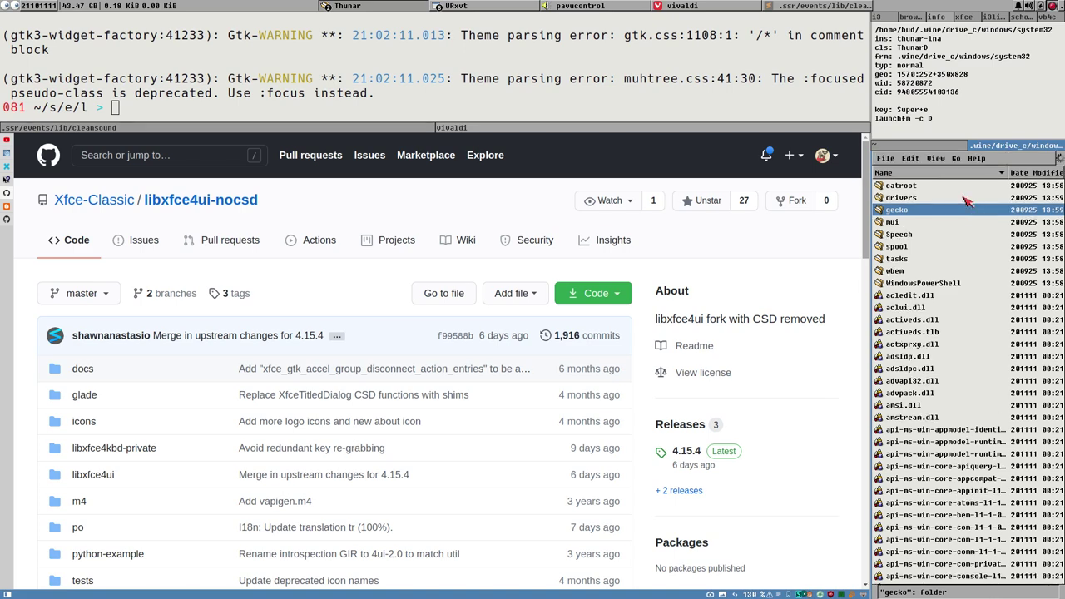
click(915, 159)
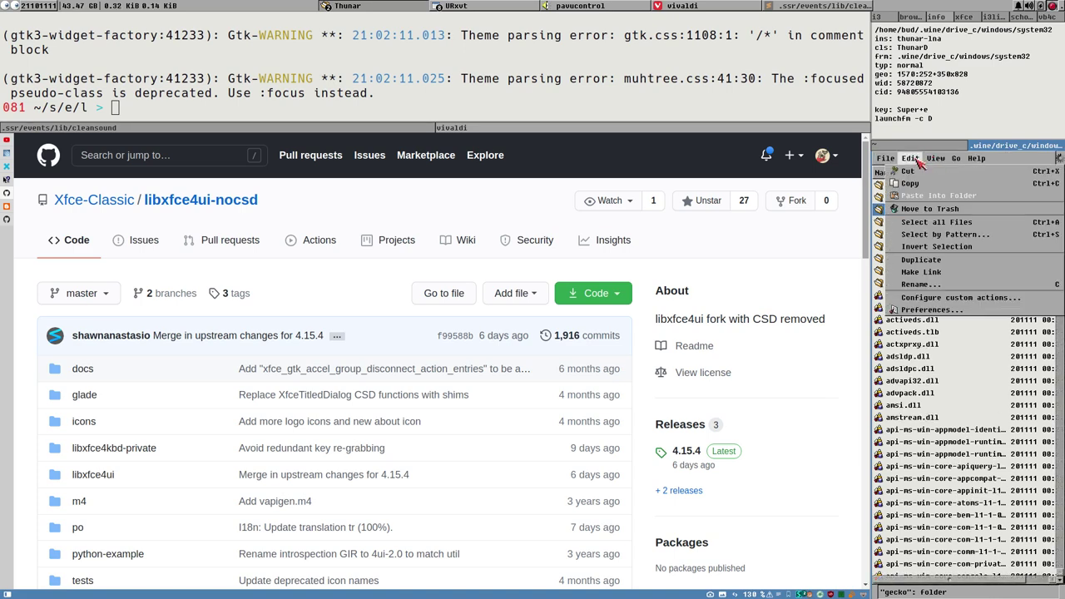
click(922, 309)
drag(848, 235, 554, 239)
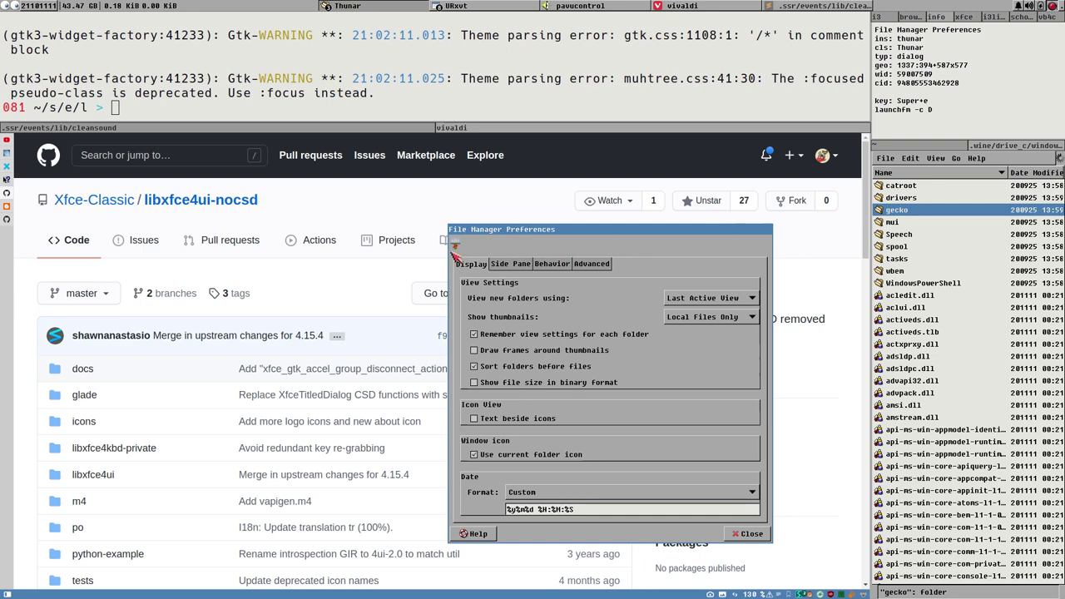
click(747, 534)
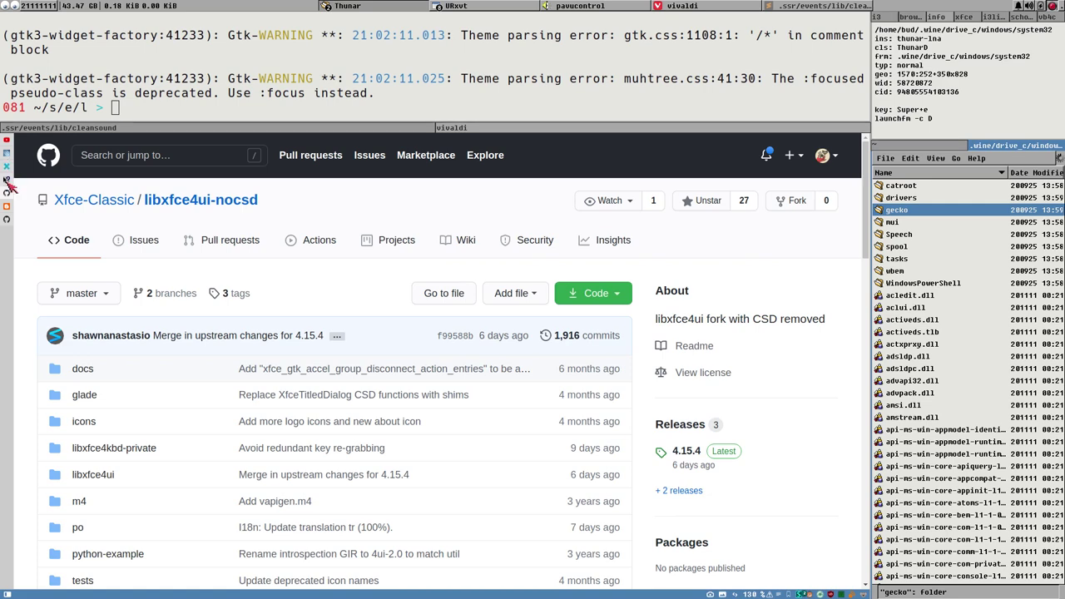
click(8, 182)
- Scroll up the LinuxReviews article and follow the gtk3-nocsd link to PCMan's repository
scroll(653, 428, up, 5)
scroll(649, 463, up, 14)
scroll(643, 491, up, 15)
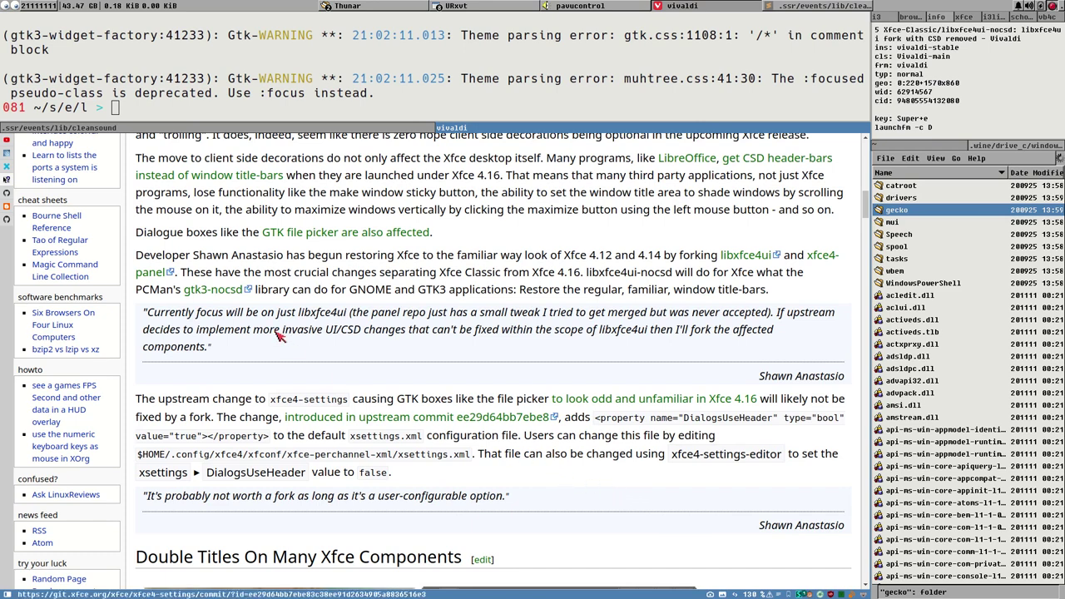
click(205, 293)
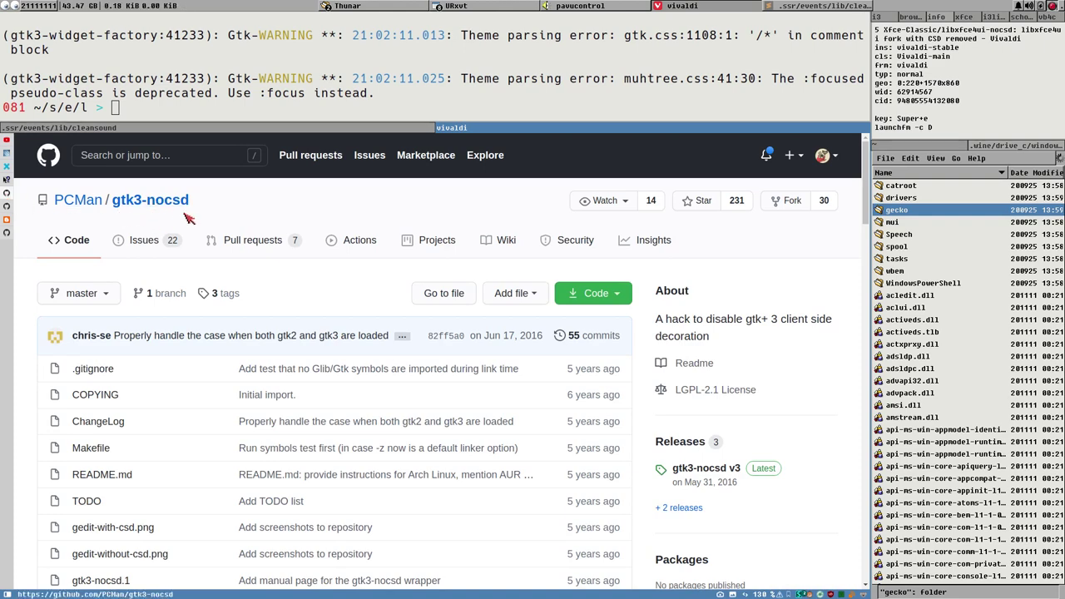
- Read down the gtk3-nocsd README, highlighting the word 'window'
scroll(341, 252, down, 1)
scroll(341, 251, down, 10)
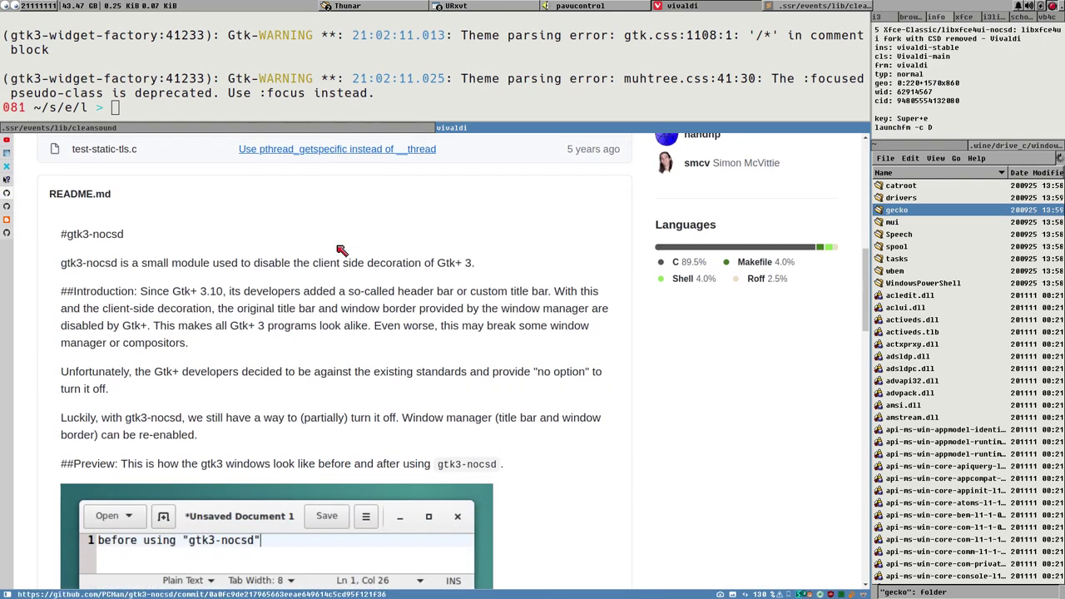
scroll(341, 251, up, 8)
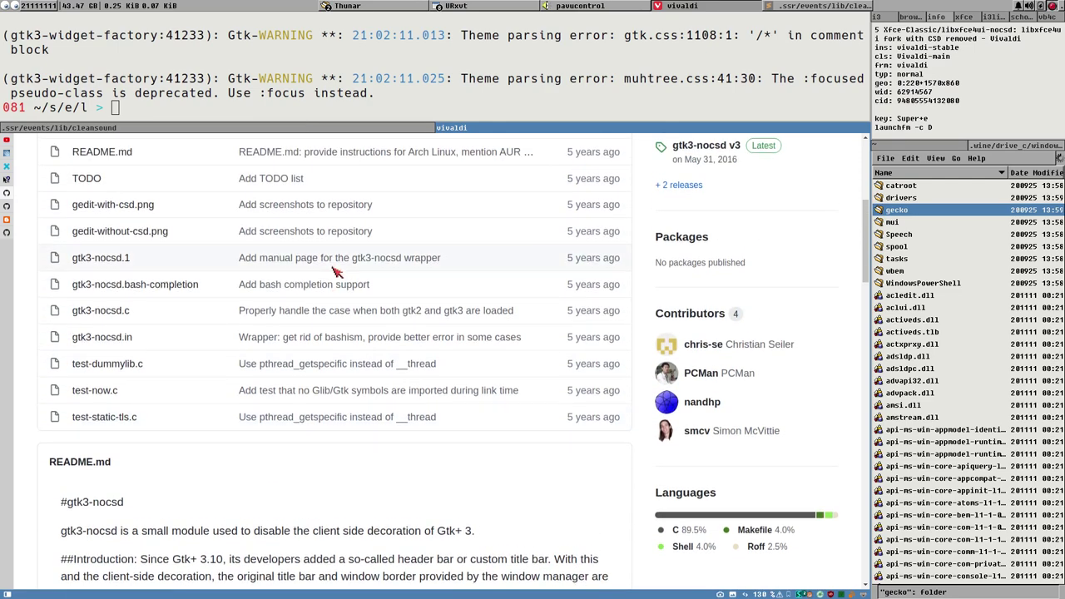
scroll(335, 271, down, 9)
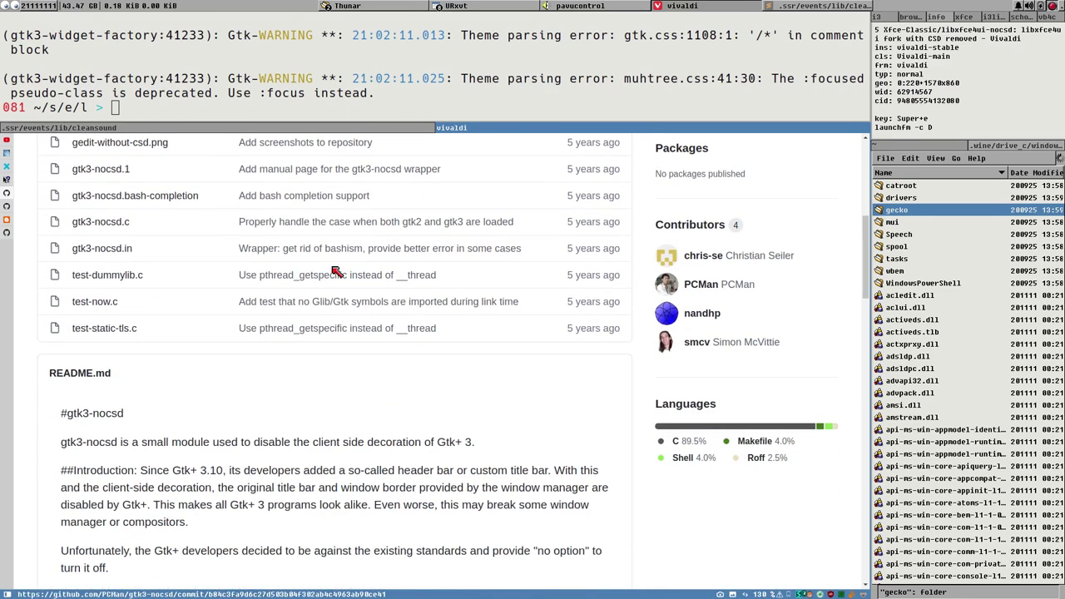
scroll(335, 272, down, 2)
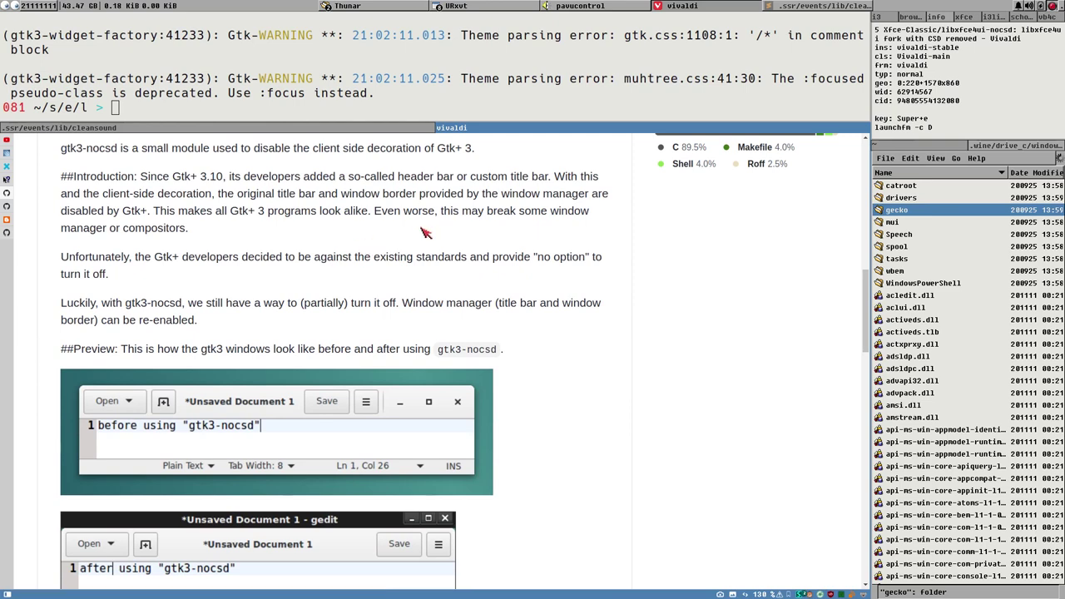
scroll(462, 233, down, 3)
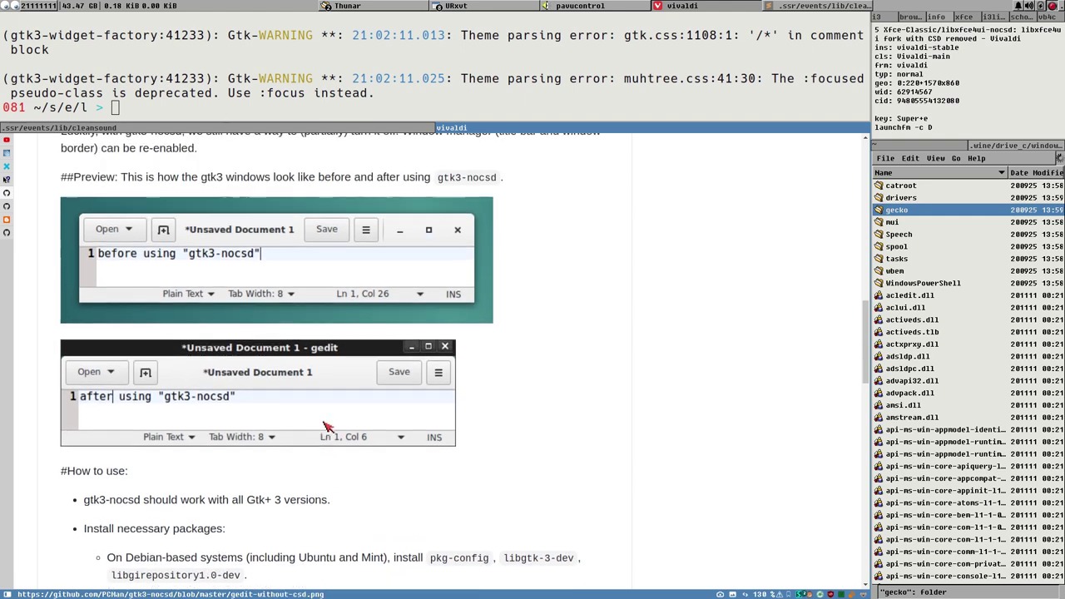
scroll(420, 428, down, 2)
scroll(441, 381, down, 1)
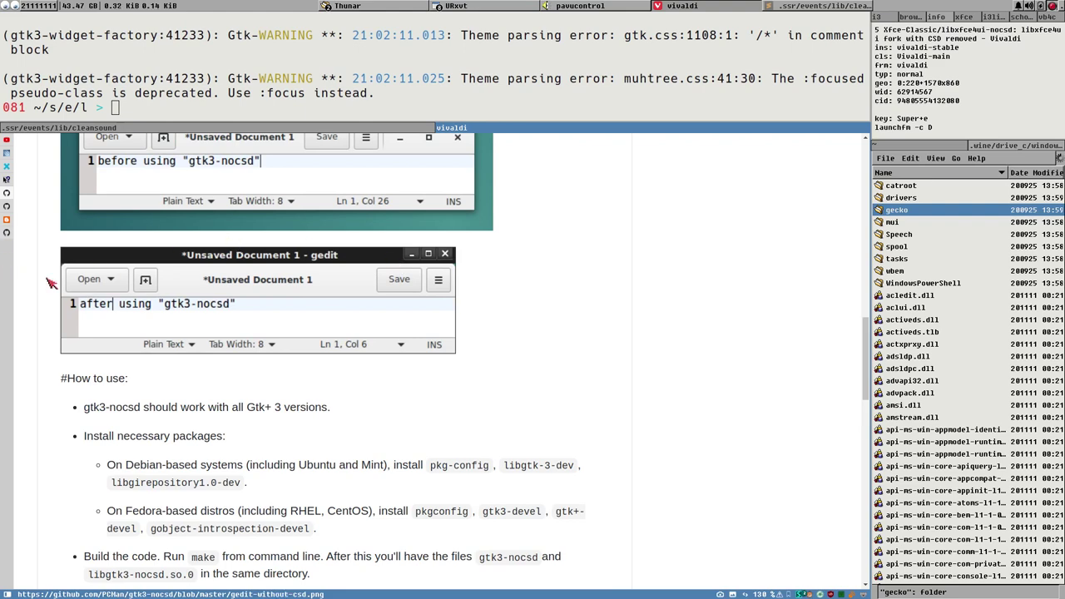
scroll(100, 284, up, 3)
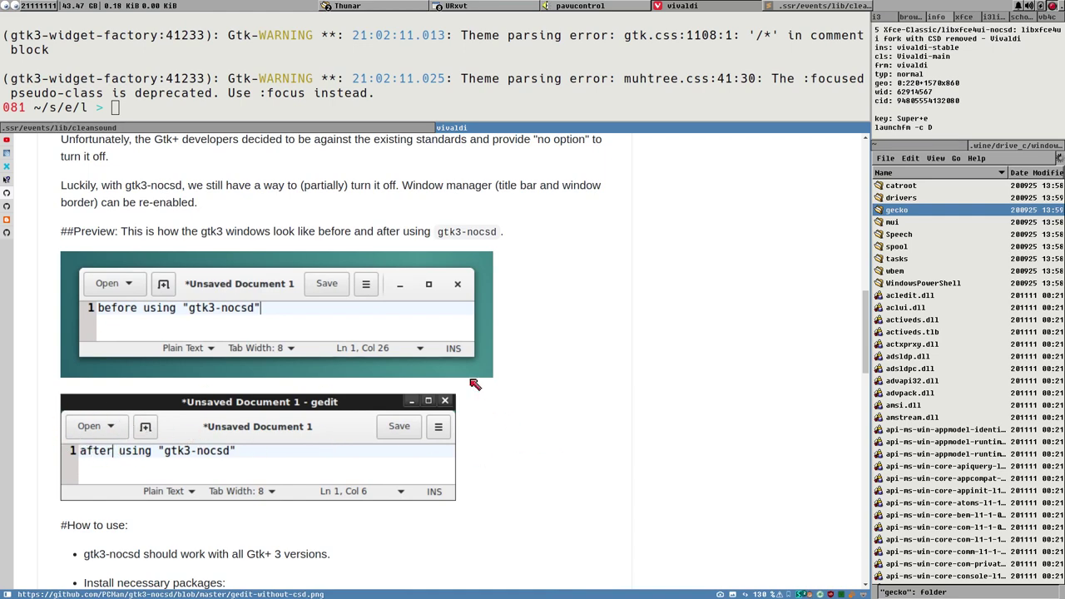
scroll(486, 420, down, 3)
scroll(486, 420, up, 3)
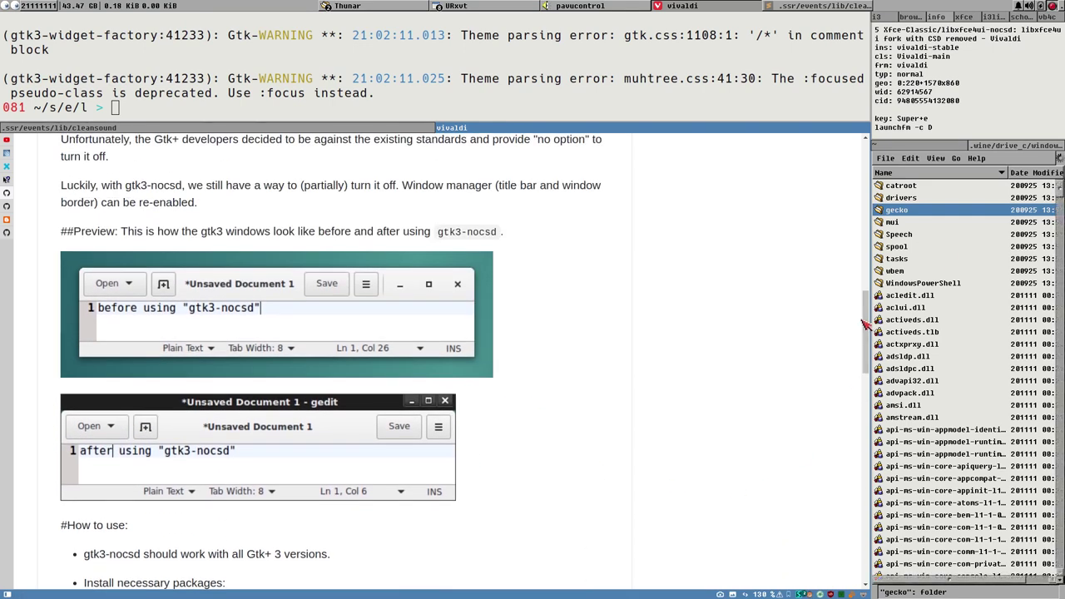
mouse_move(865, 317)
mouse_down()
mouse_move(845, 532)
mouse_move(858, 271)
mouse_move(856, 329)
mouse_move(857, 314)
mouse_up()
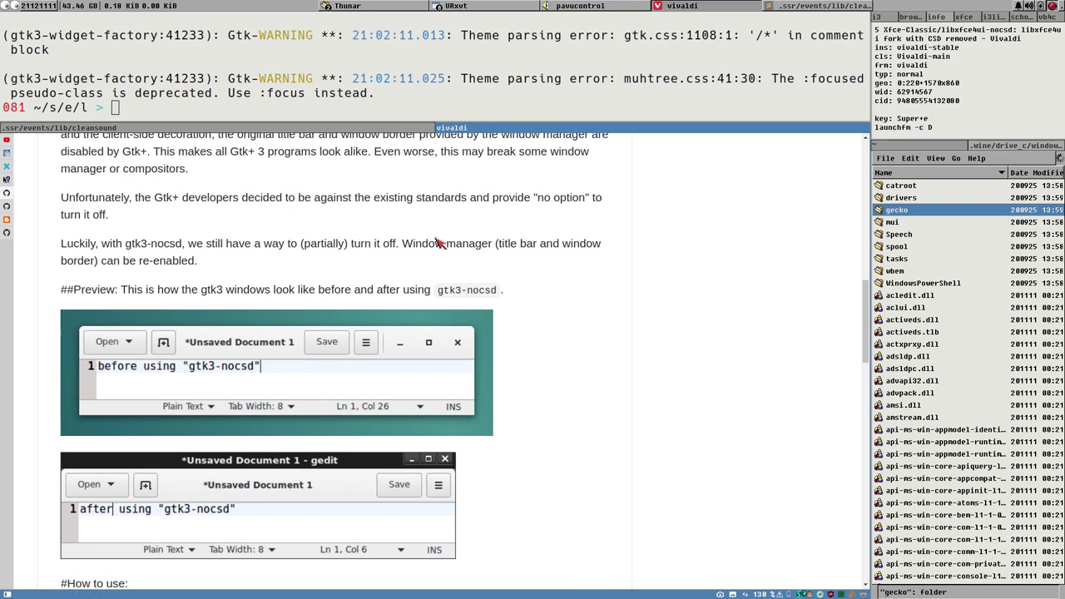
double_click(569, 243)
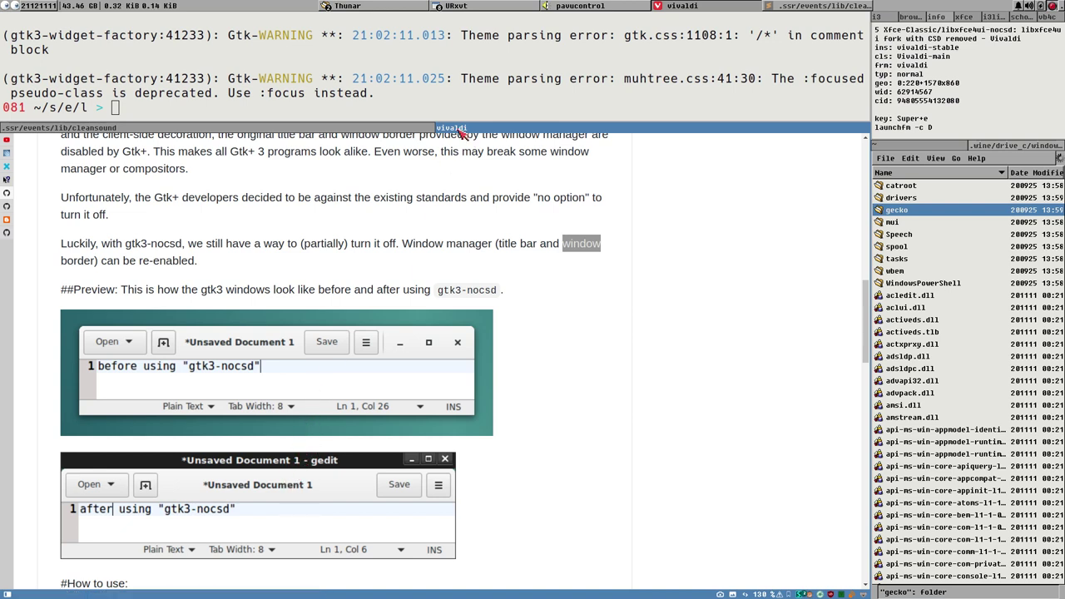
- Scroll back through the README up to the repository header with its 55 commits
scroll(579, 391, up, 3)
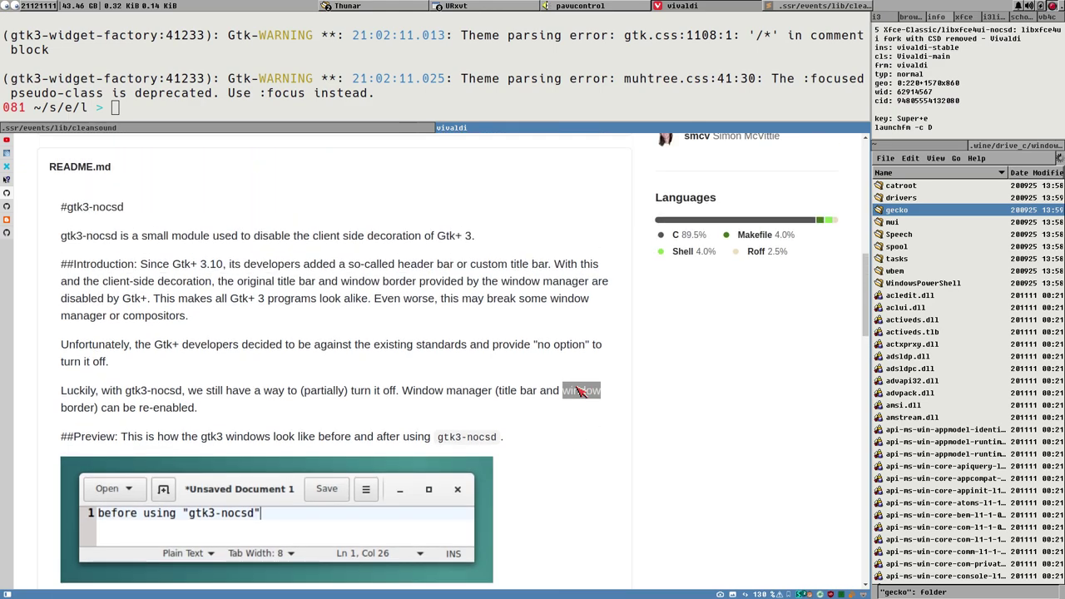
scroll(580, 391, up, 15)
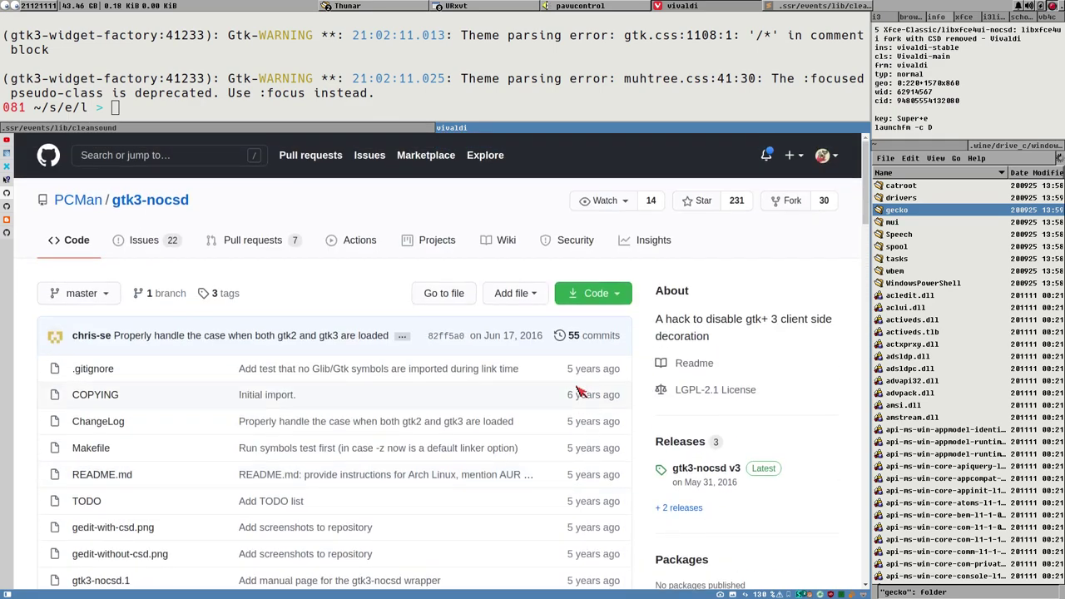
scroll(580, 391, down, 9)
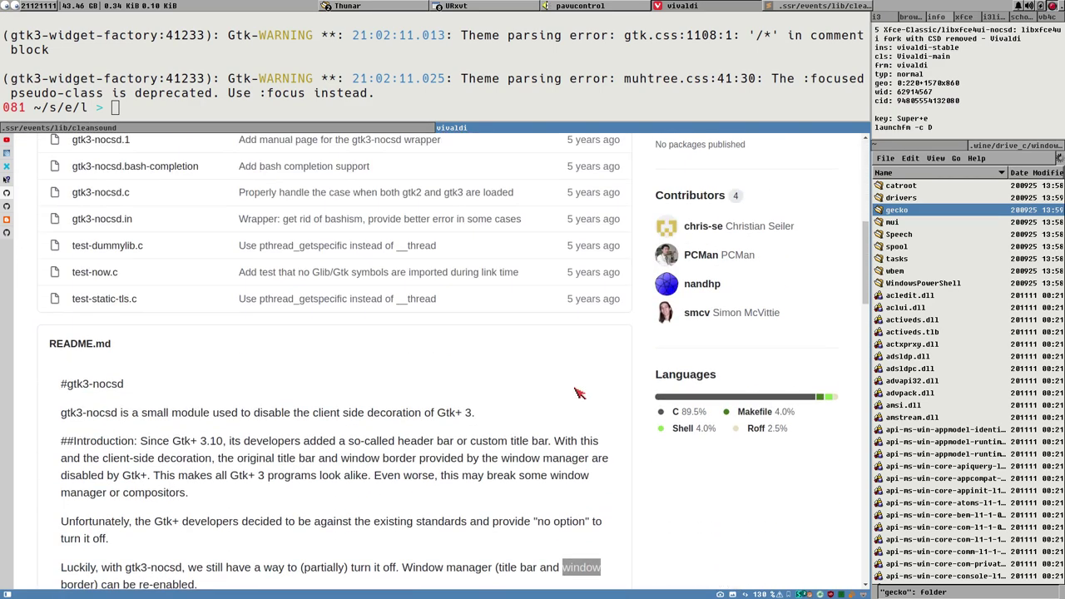
scroll(580, 393, down, 18)
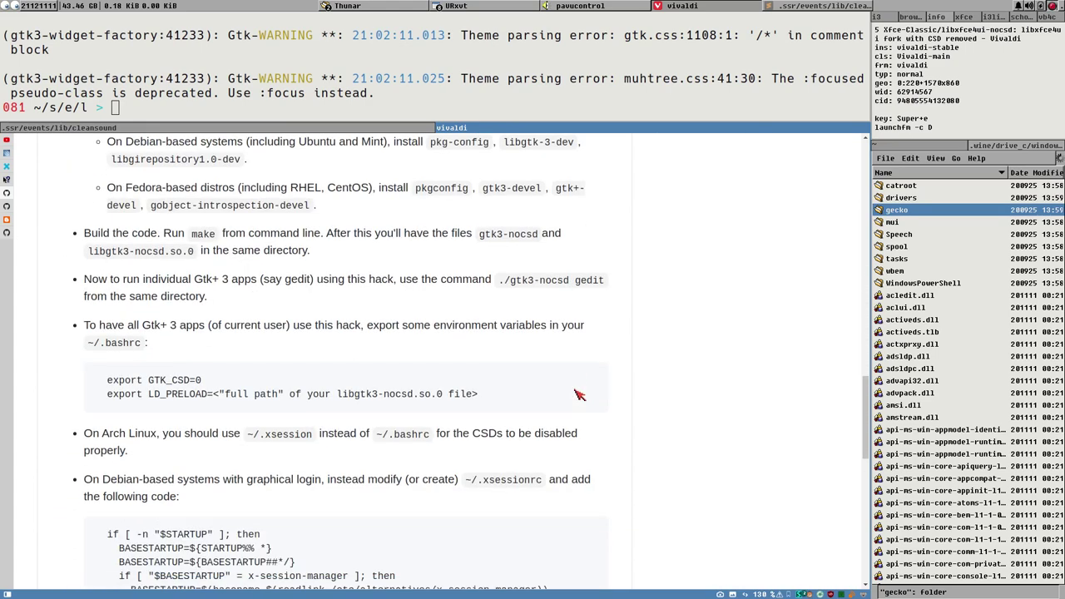
scroll(580, 394, down, 5)
scroll(582, 397, up, 12)
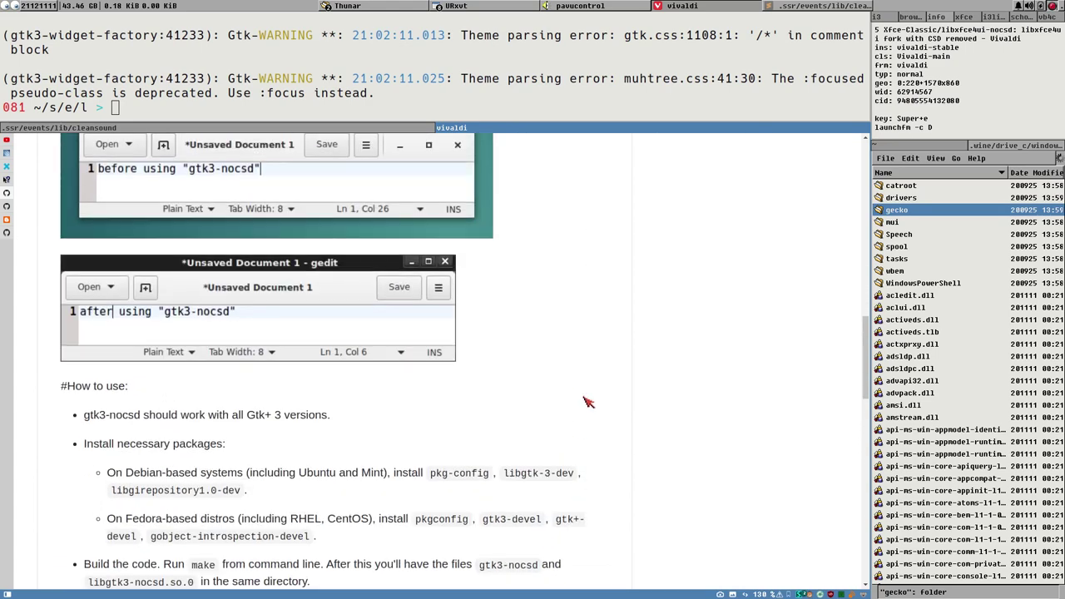
scroll(588, 402, up, 20)
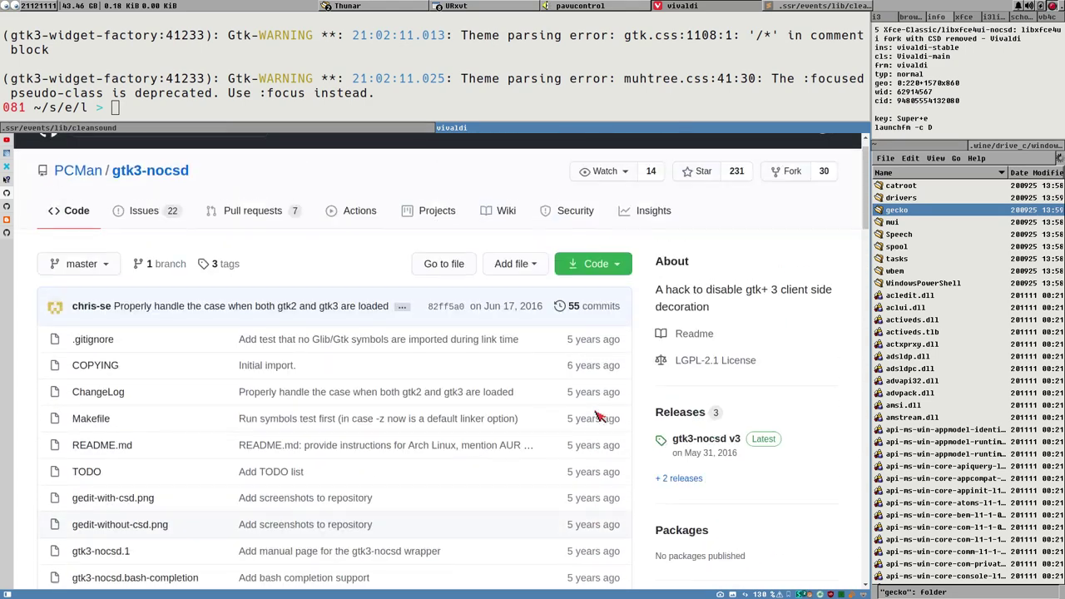
scroll(596, 416, up, 2)
scroll(579, 337, down, 20)
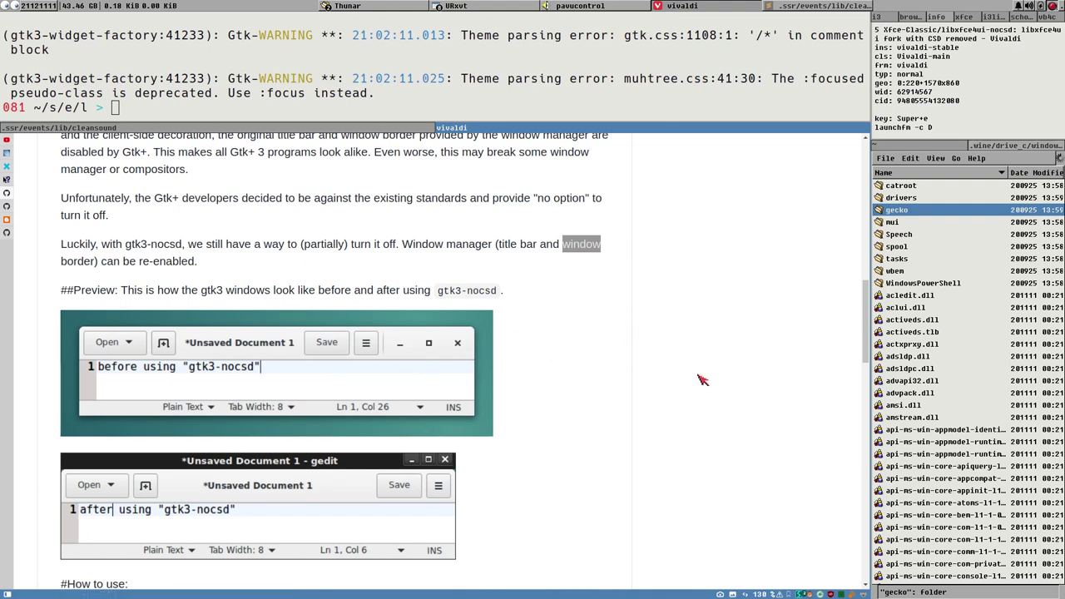
scroll(701, 380, down, 5)
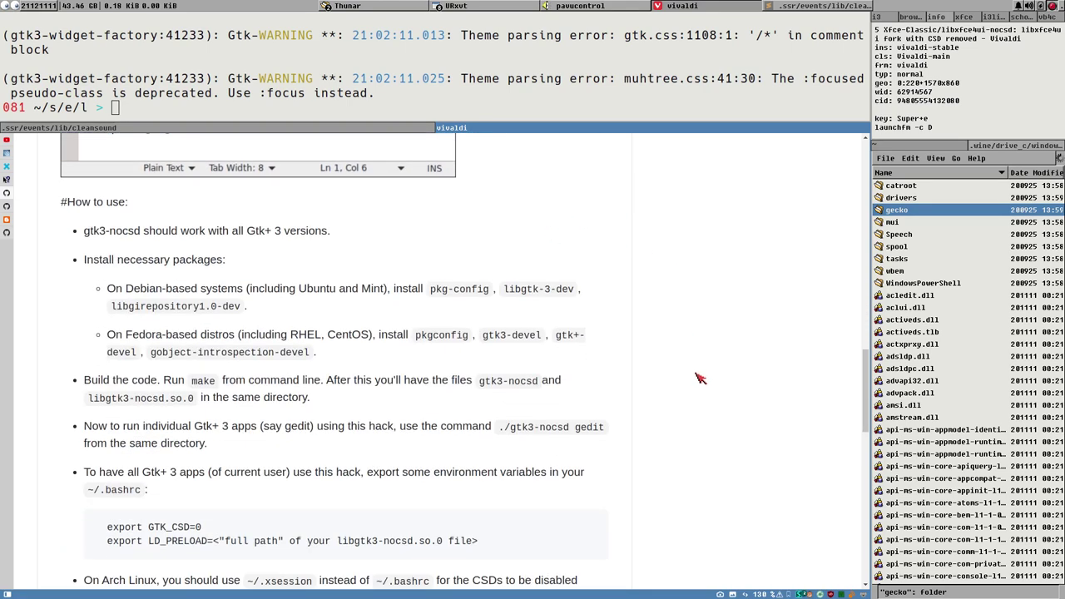
scroll(657, 399, down, 7)
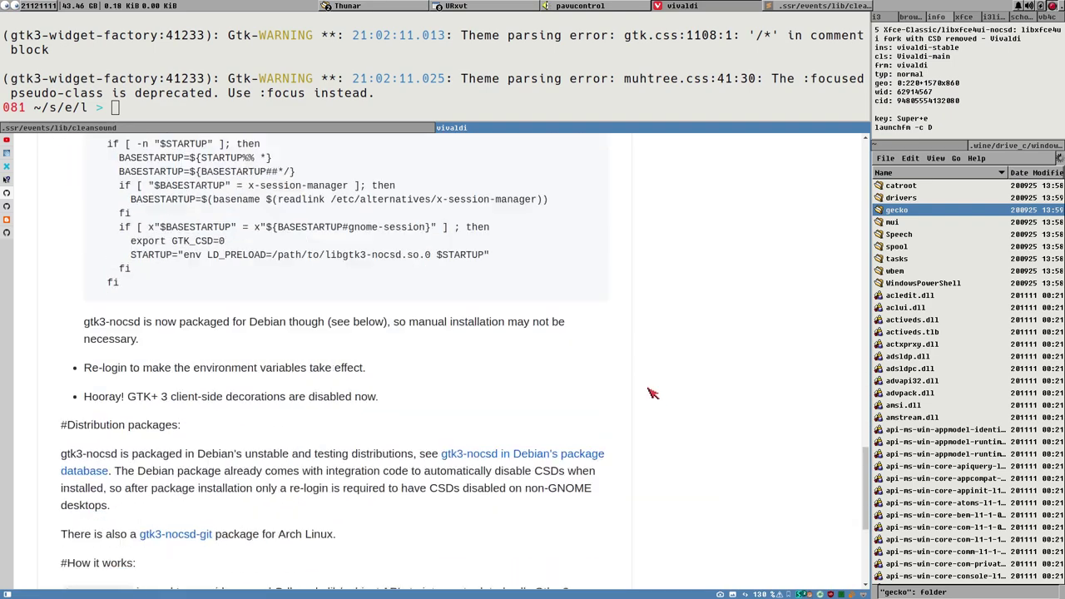
scroll(650, 400, down, 3)
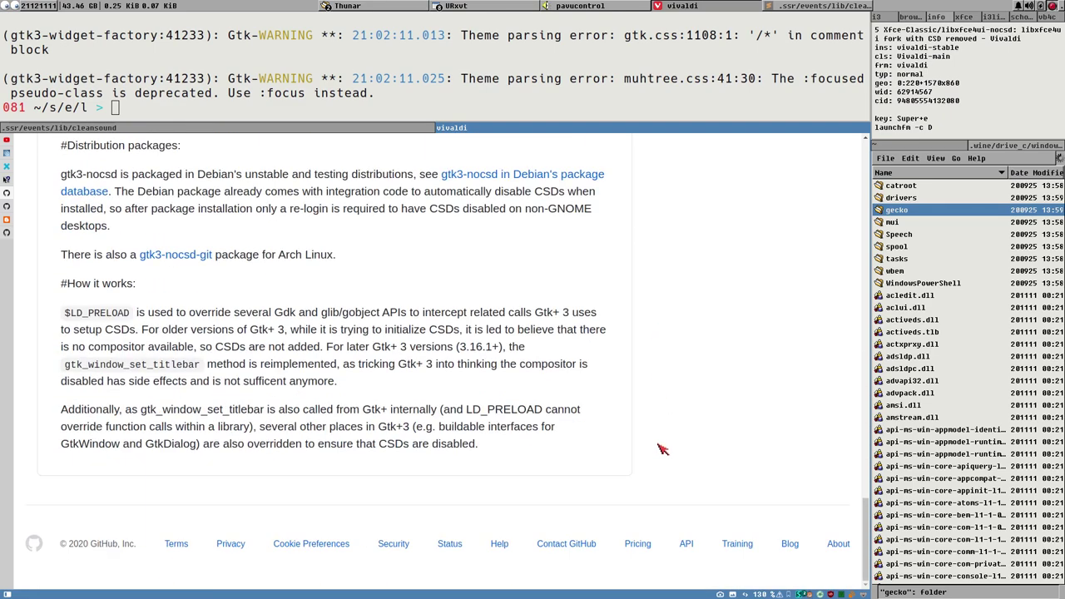
scroll(663, 453, up, 12)
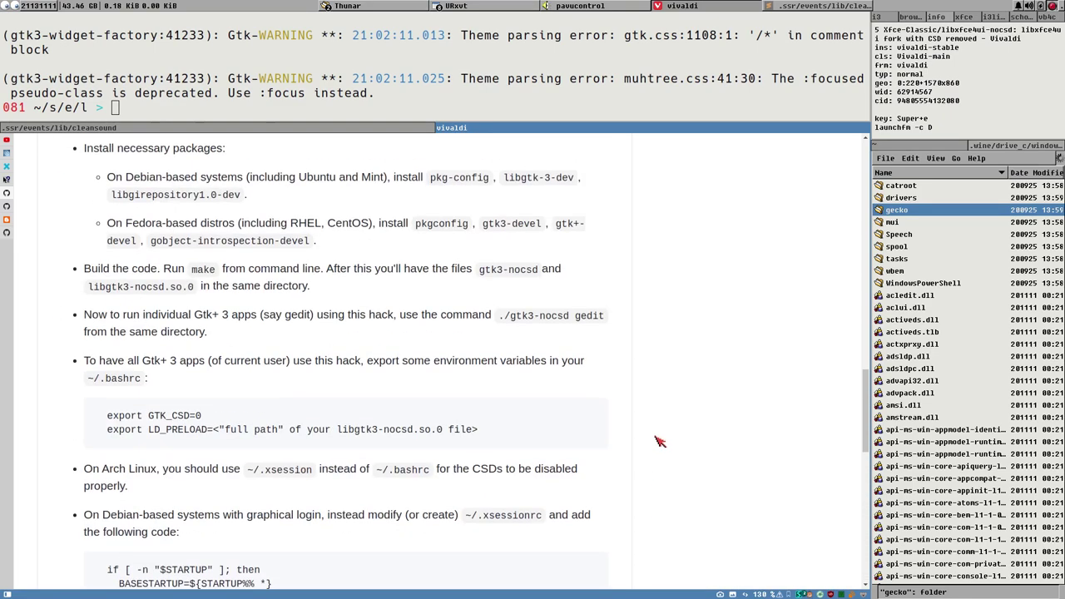
scroll(659, 439, up, 15)
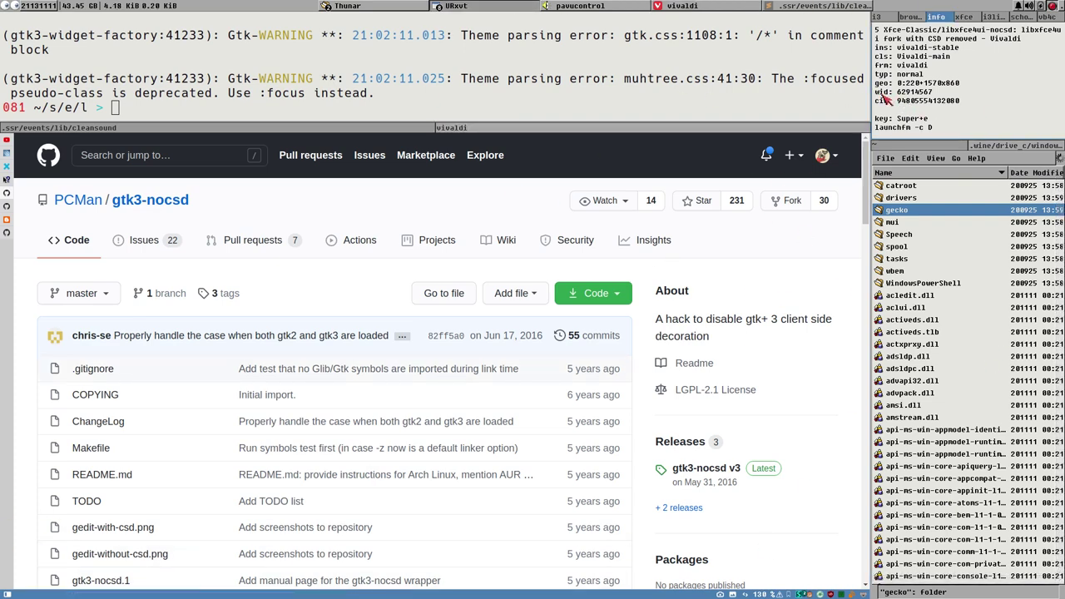
- Widen the right column and select the window geometry value in the info panel
drag(871, 96, 794, 111)
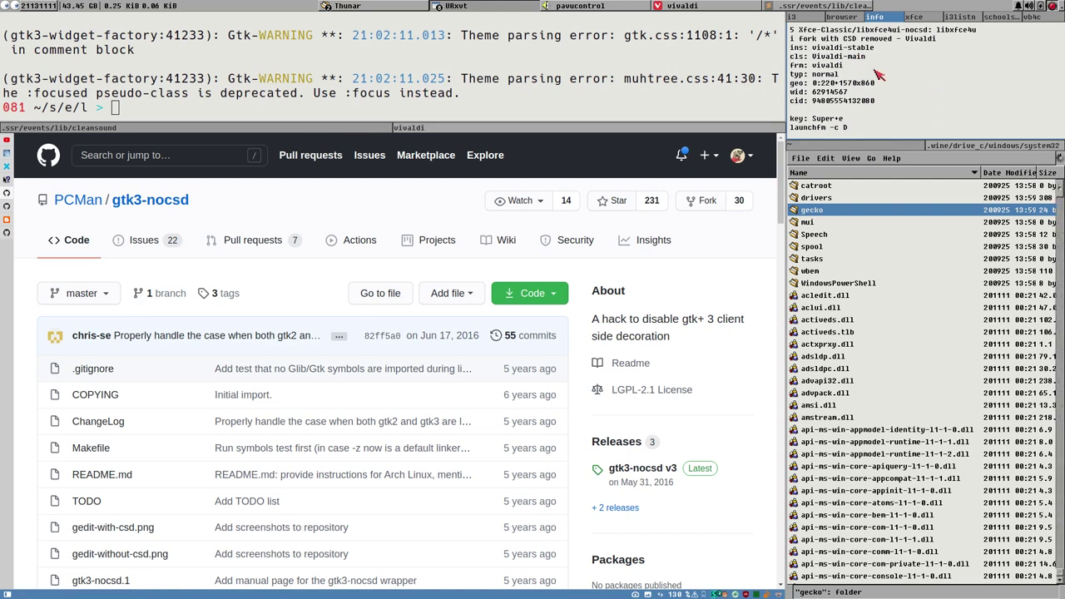
click(894, 319)
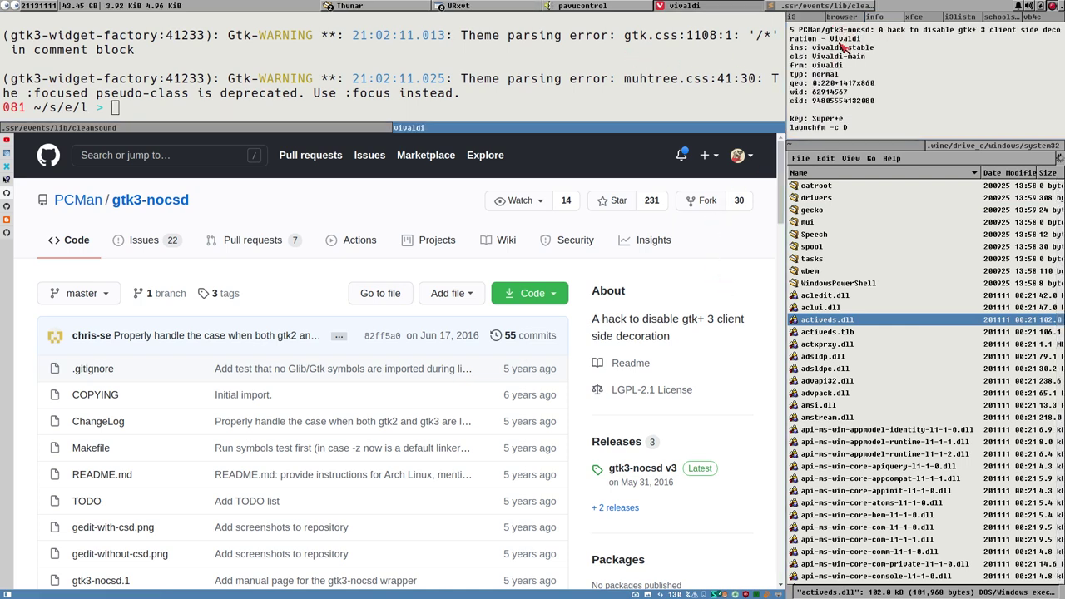
click(802, 51)
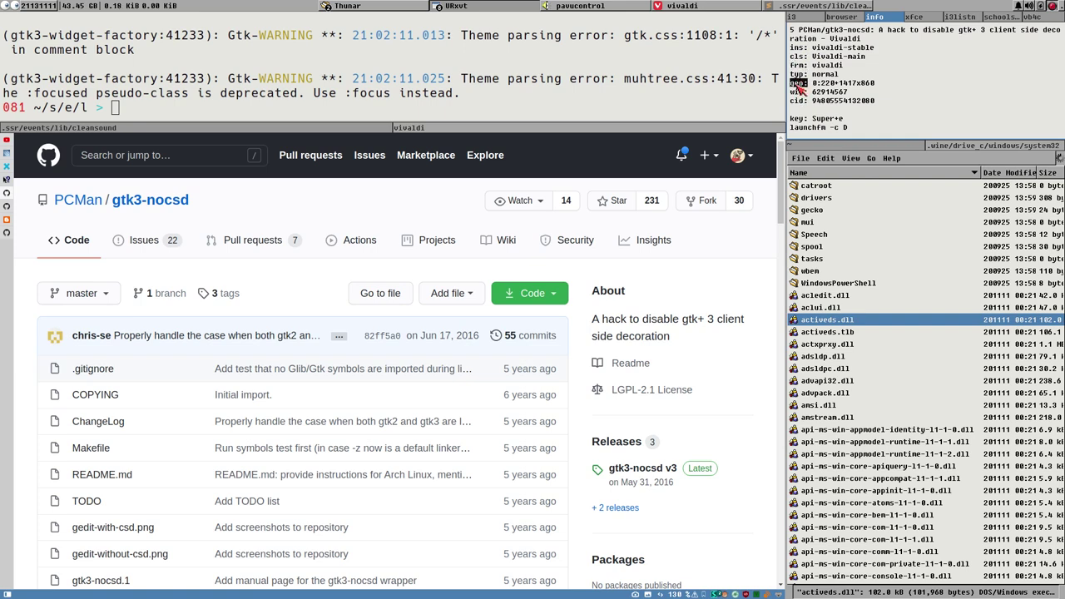
drag(814, 90, 880, 86)
- Focus Thunar with Super+e, then show and hide the termsmall scratchpad terminal
key(super+e)
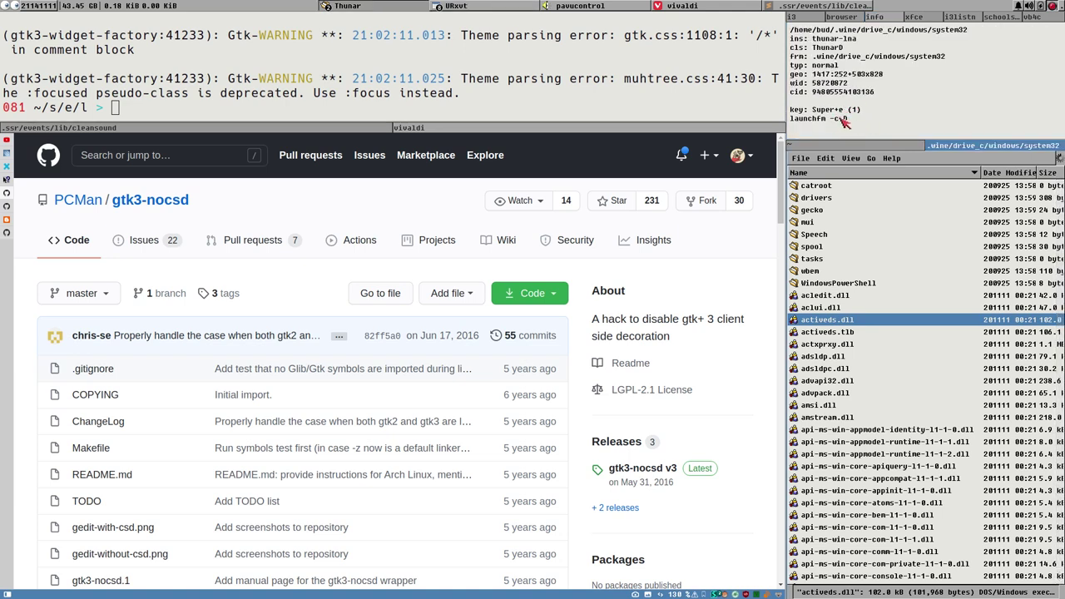
key(super+e)
key(super+e)
key(shift+super+Return)
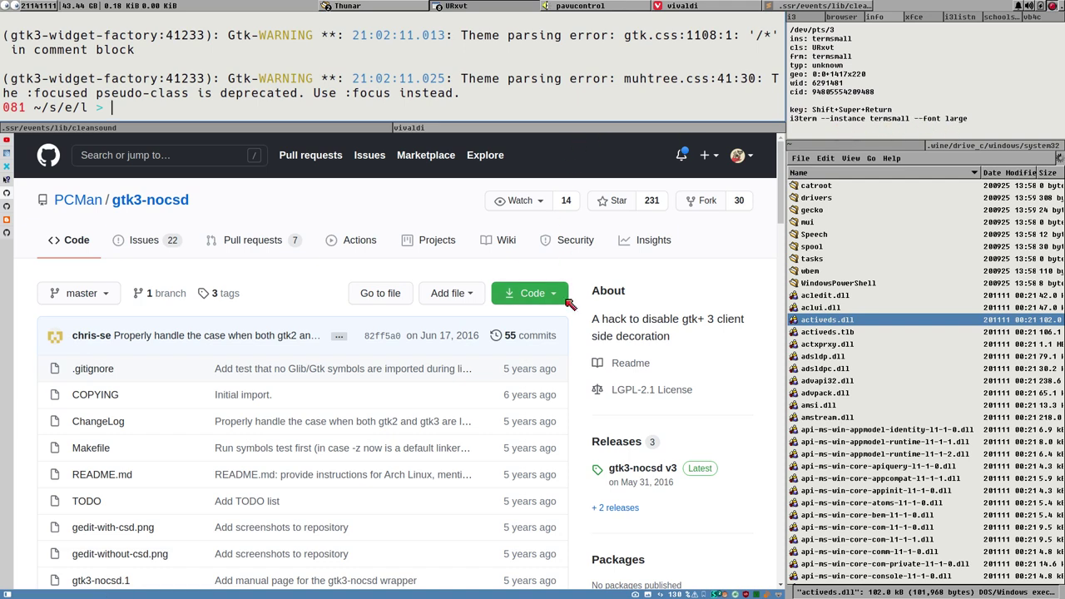
key(shift+super+Return)
key(shift+super+Return)
key(shift+super+Return)
key(shift+super+Return)
key(shift+super+Return)
key(shift+super+Return)
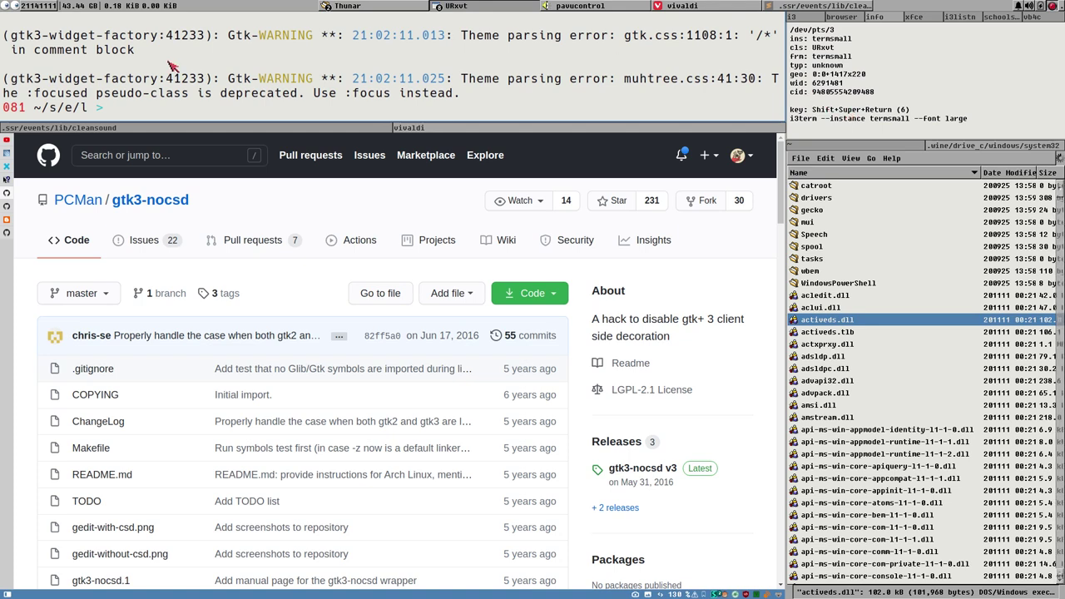
- Move from the cleansound script to the watchthepipe project and collapse its i3term folder
click(200, 129)
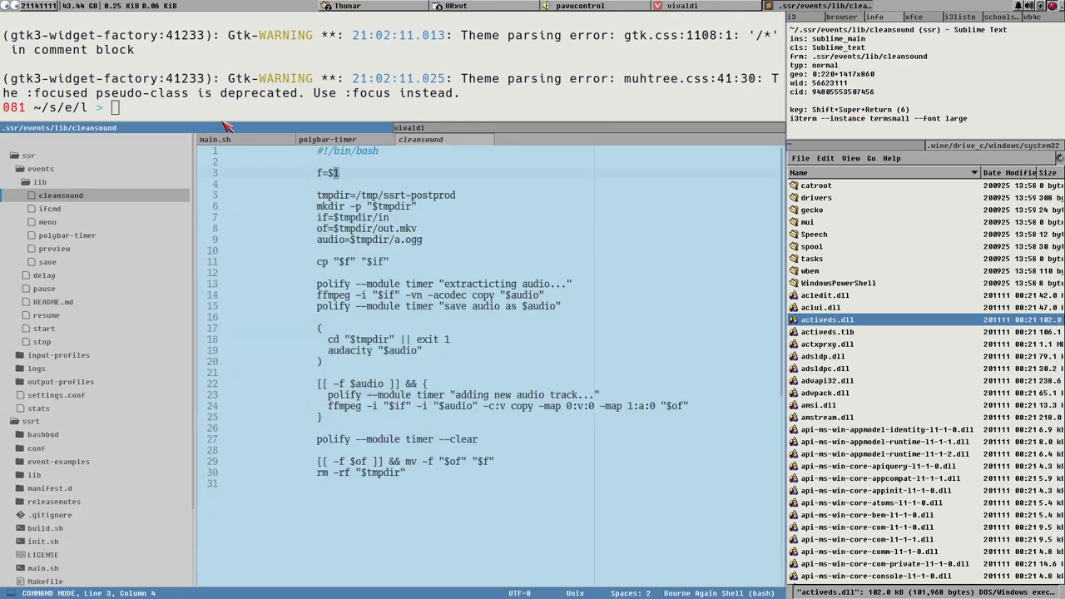
click(390, 239)
key(ctrl+alt+p)
key(Down)
key(Down)
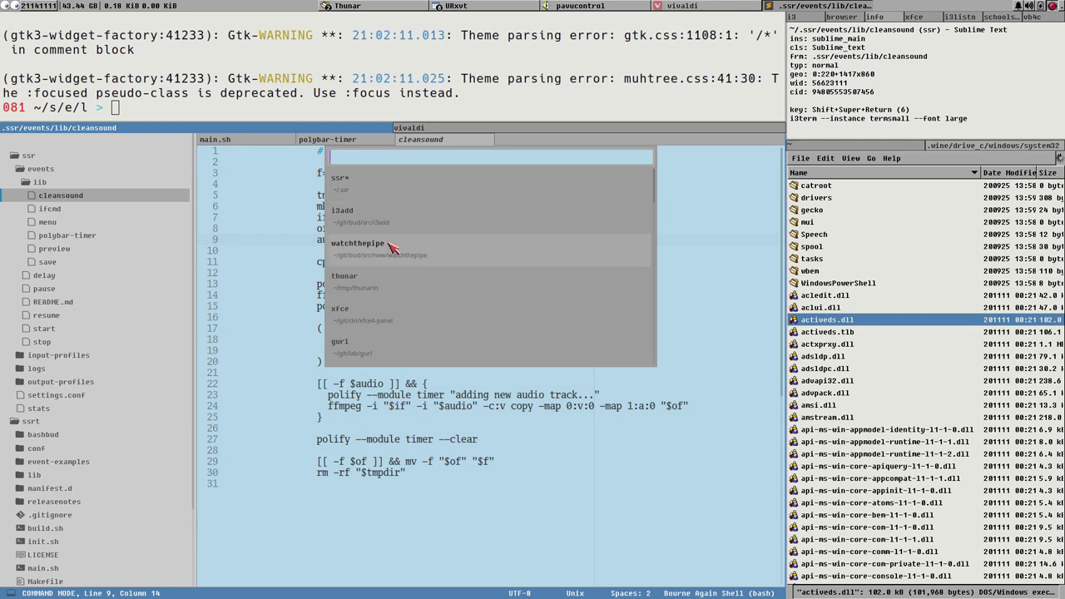
key(Return)
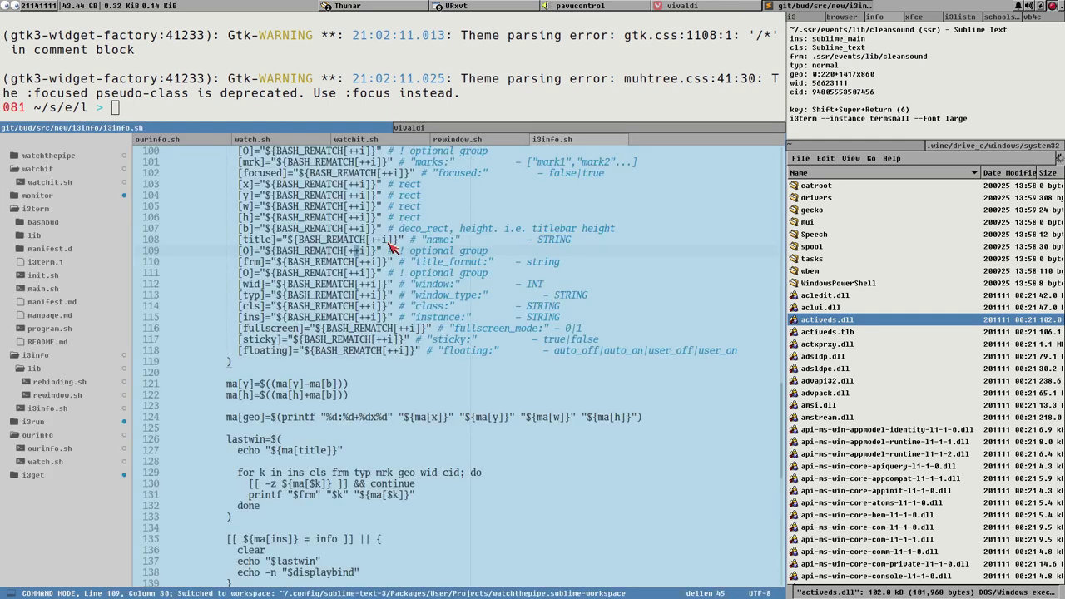
scroll(360, 341, up, 20)
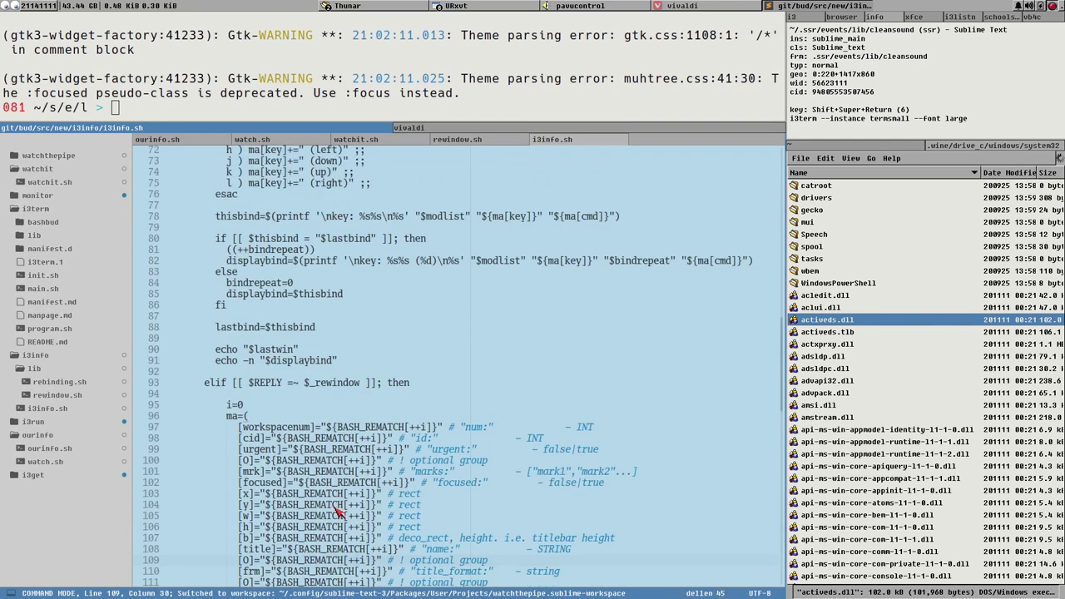
scroll(337, 509, up, 10)
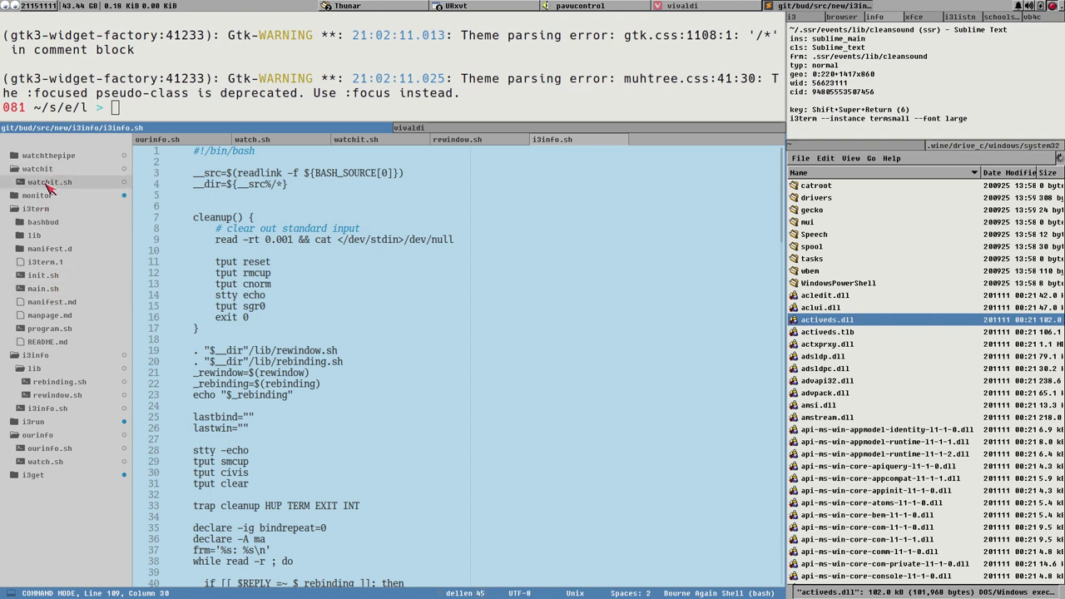
click(44, 209)
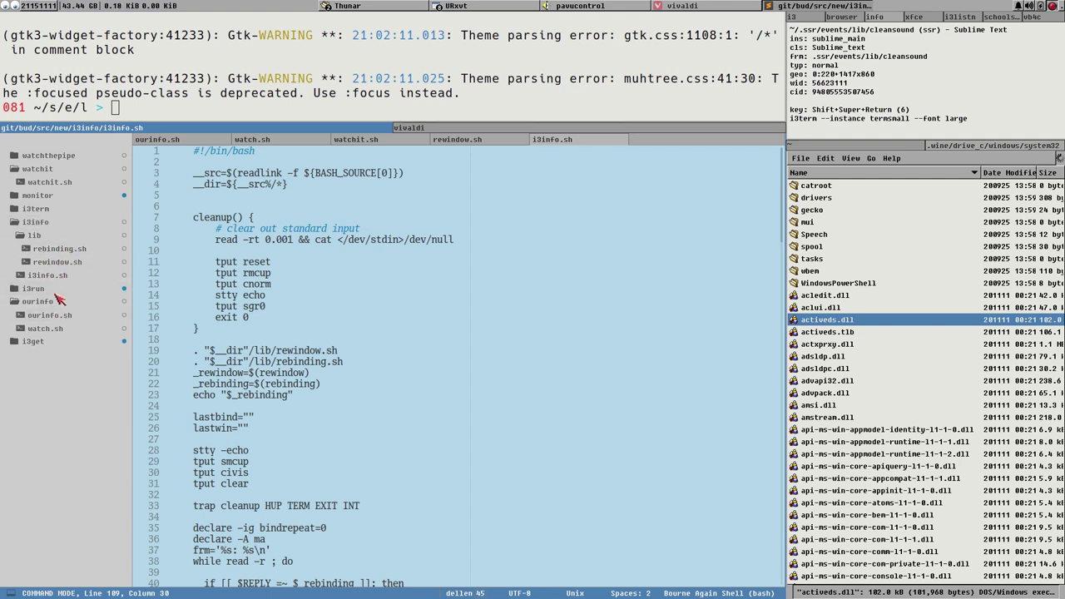
click(52, 314)
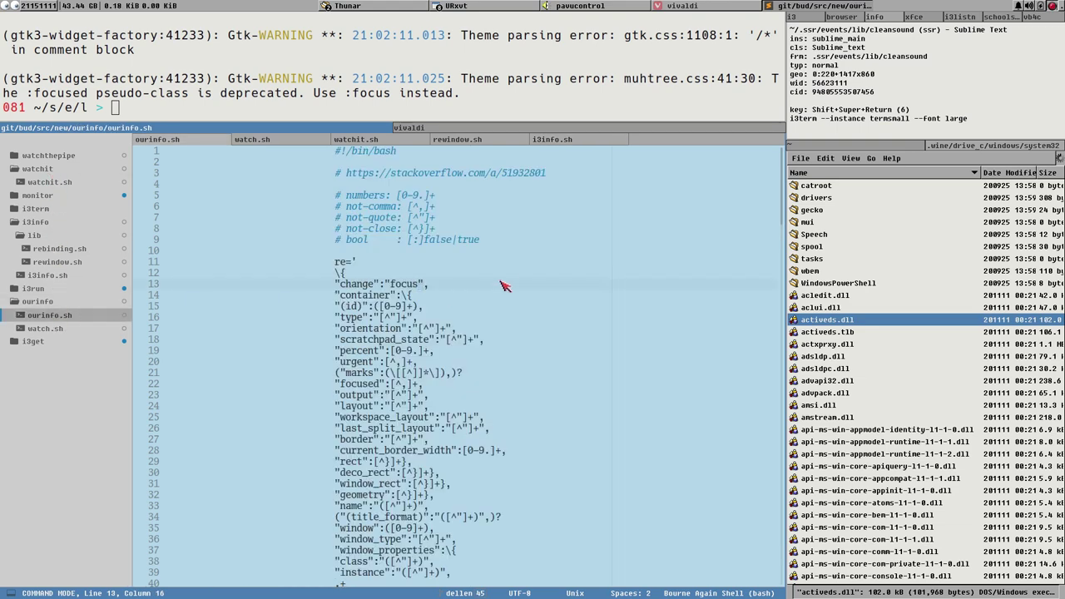
scroll(441, 306, down, 1)
drag(292, 223, 626, 550)
scroll(626, 550, down, 7)
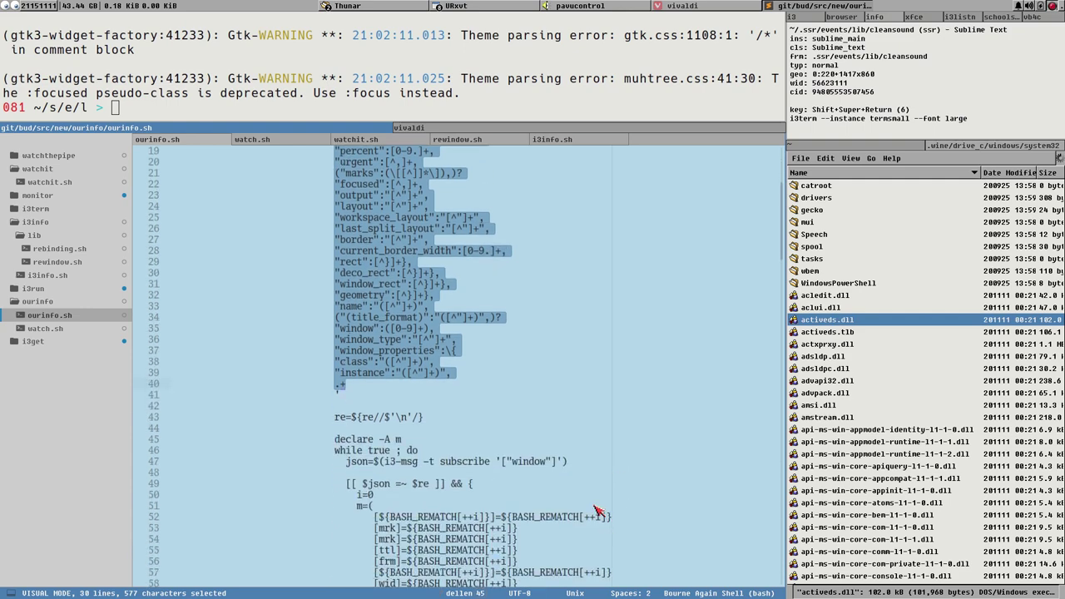
drag(384, 397, 562, 400)
mouse_move(431, 422)
mouse_down()
mouse_move(353, 420)
mouse_move(447, 420)
mouse_up()
scroll(460, 348, up, 4)
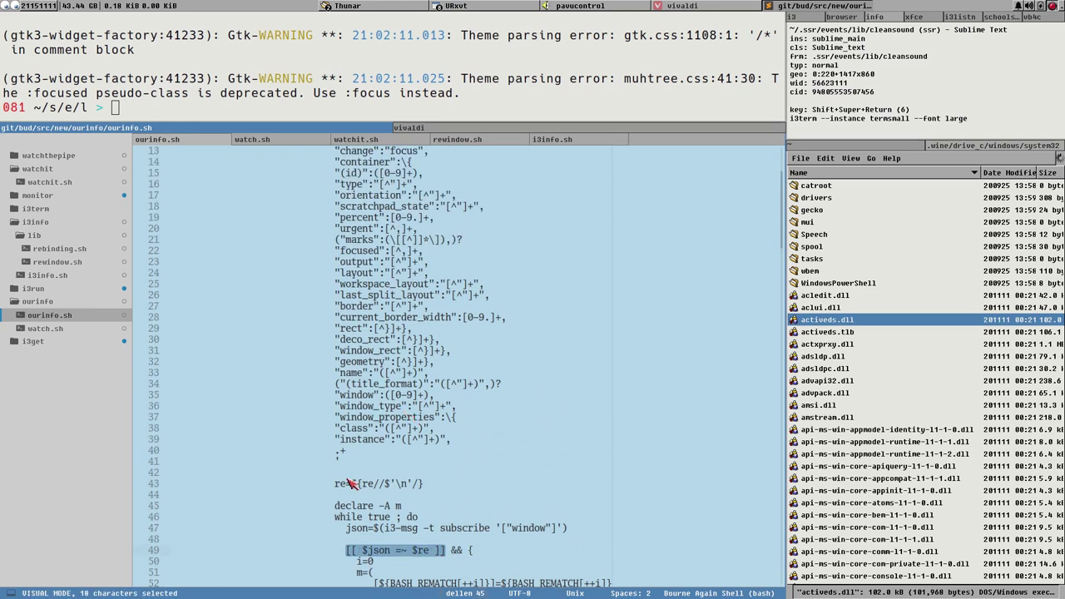
drag(350, 461, 277, 133)
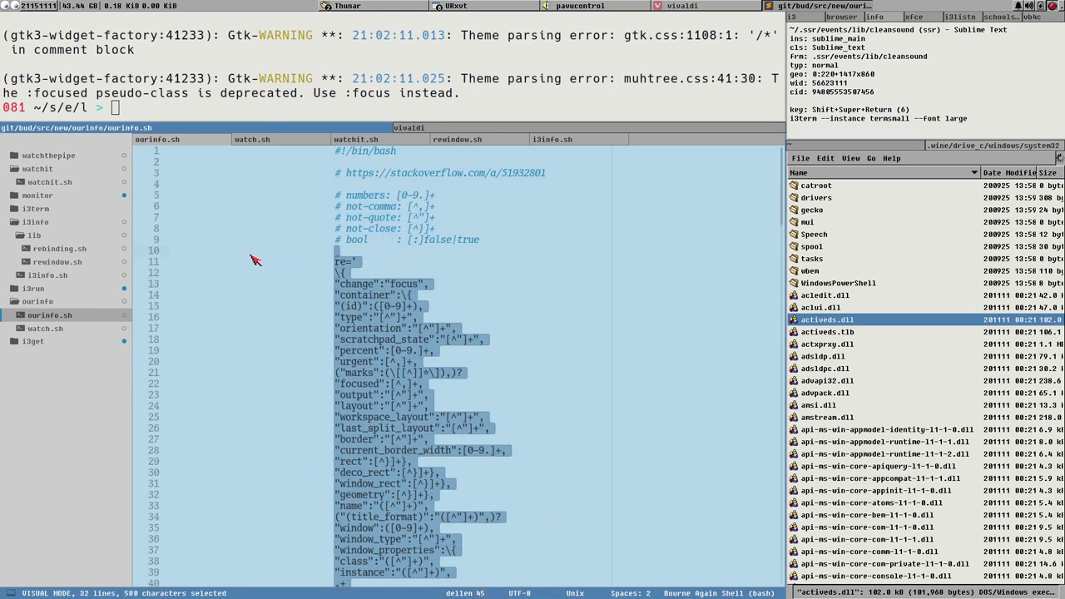
key(j)
scroll(445, 434, down, 1)
scroll(368, 356, down, 11)
scroll(376, 364, up, 10)
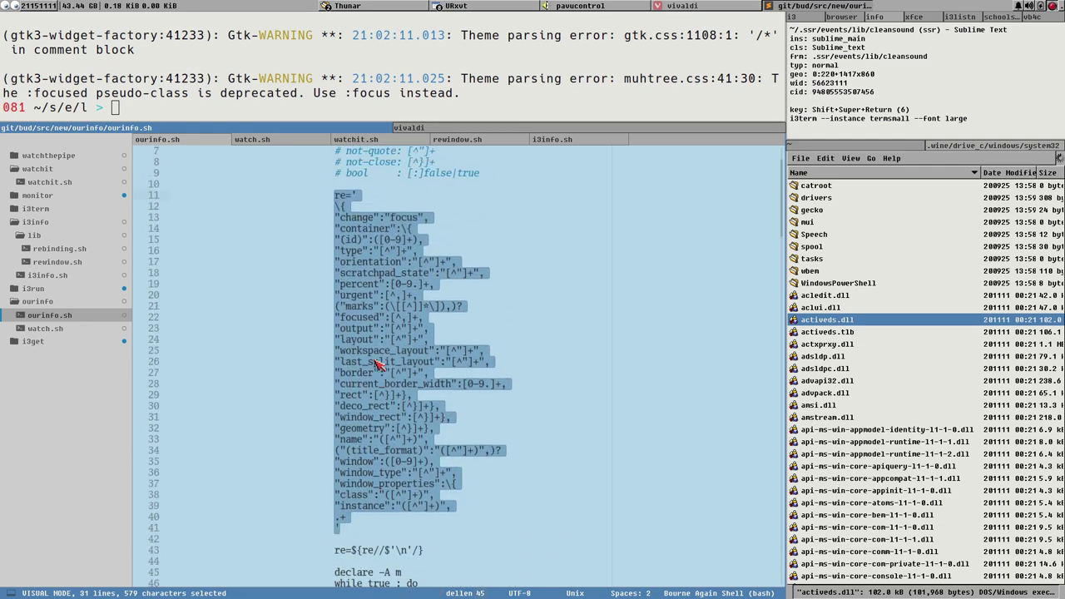
drag(332, 193, 455, 532)
scroll(454, 520, down, 4)
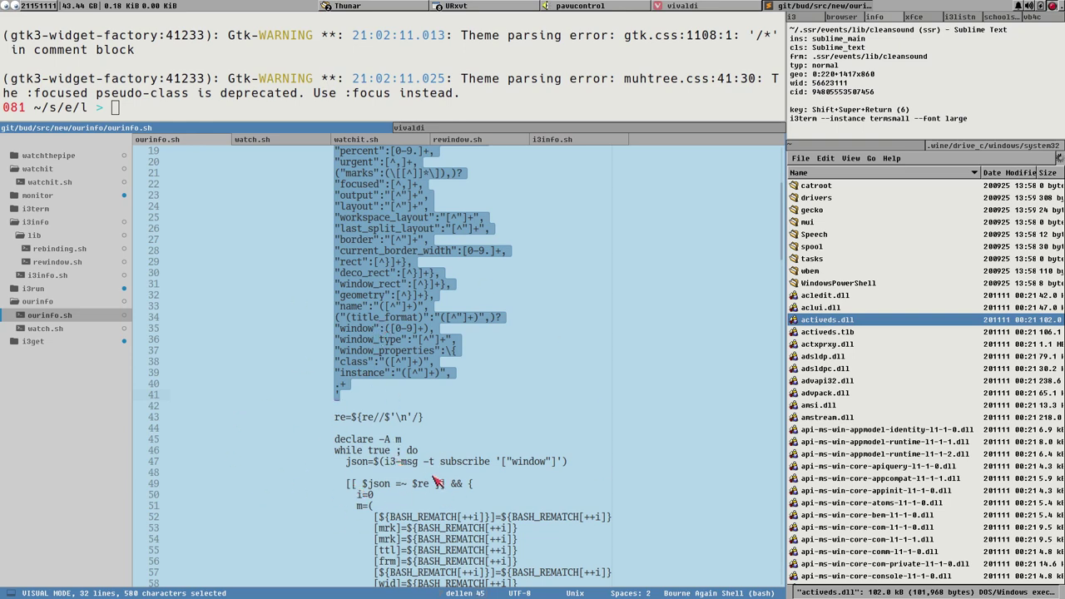
scroll(434, 479, down, 4)
scroll(434, 480, up, 2)
scroll(441, 469, down, 4)
scroll(390, 449, up, 7)
scroll(389, 450, up, 4)
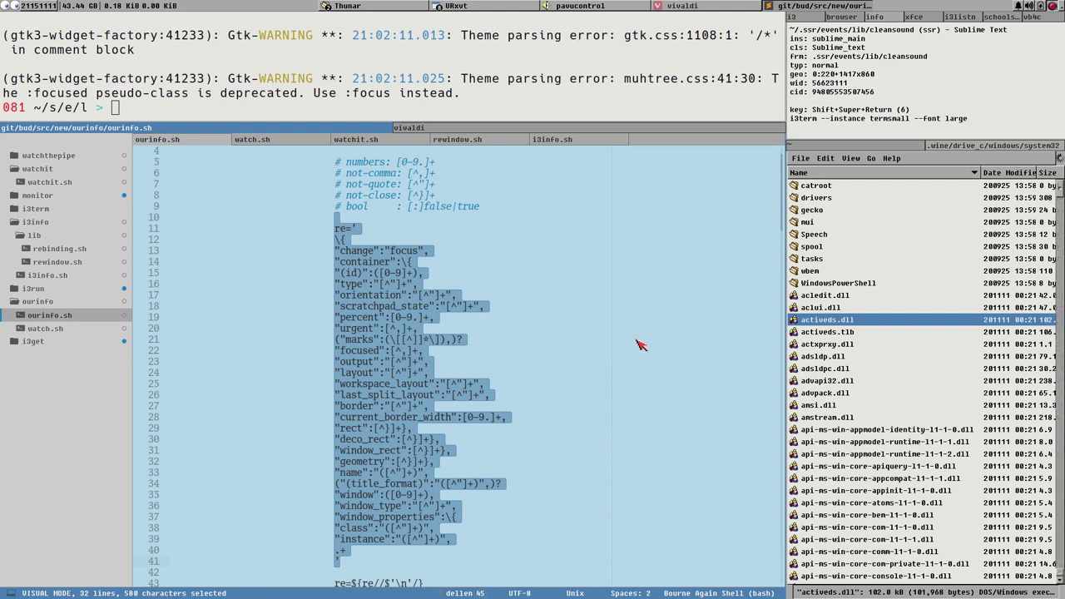
scroll(404, 399, down, 6)
scroll(361, 238, up, 5)
click(369, 240)
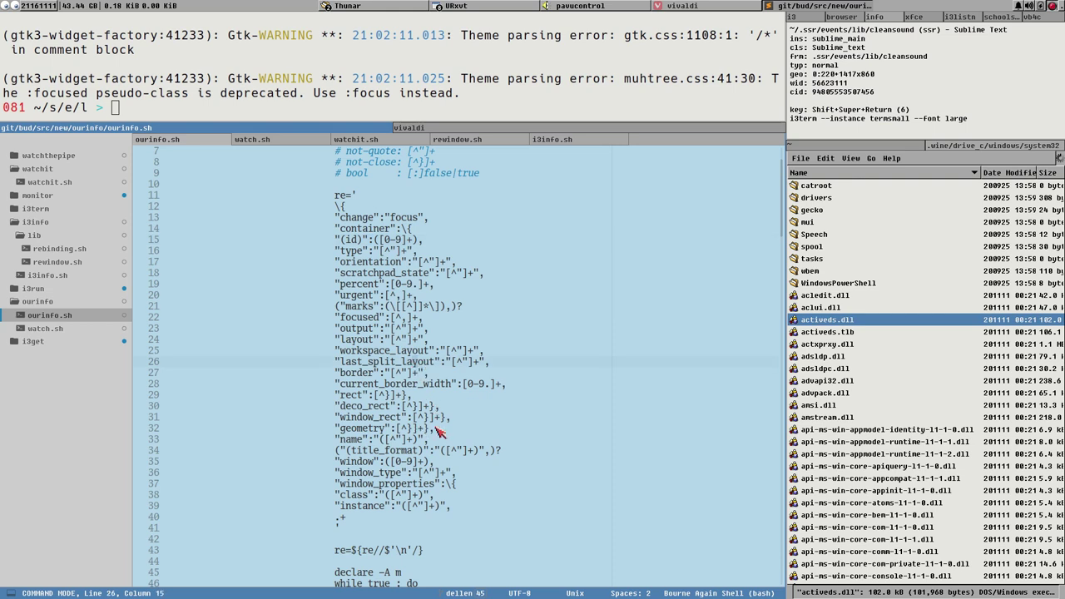
- Scroll down ourinfo.sh and select the i3-msg subscribe command on line 47
scroll(538, 412, down, 1)
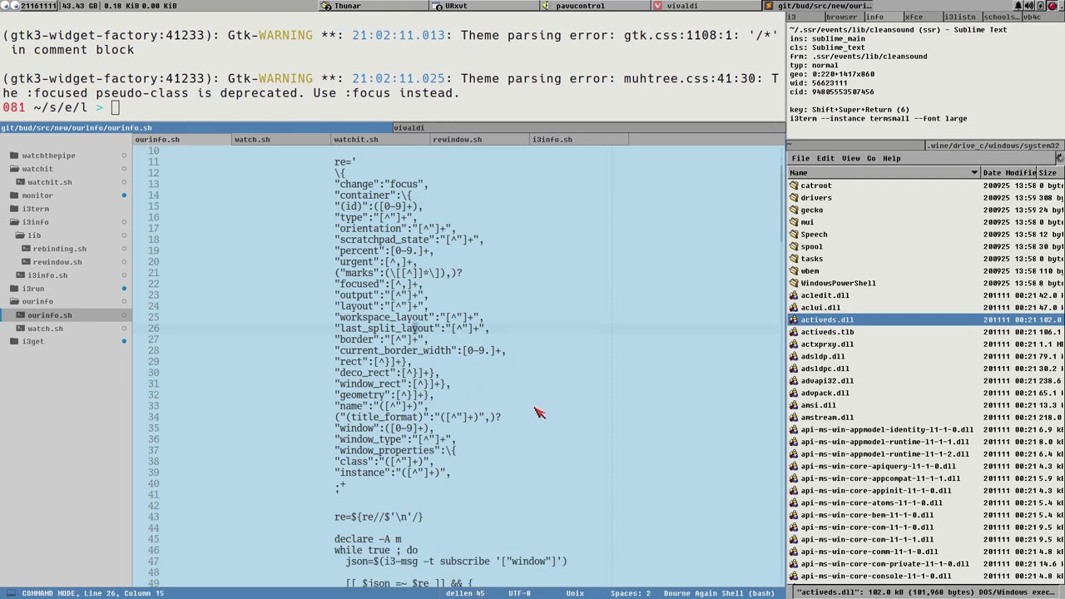
scroll(538, 412, down, 2)
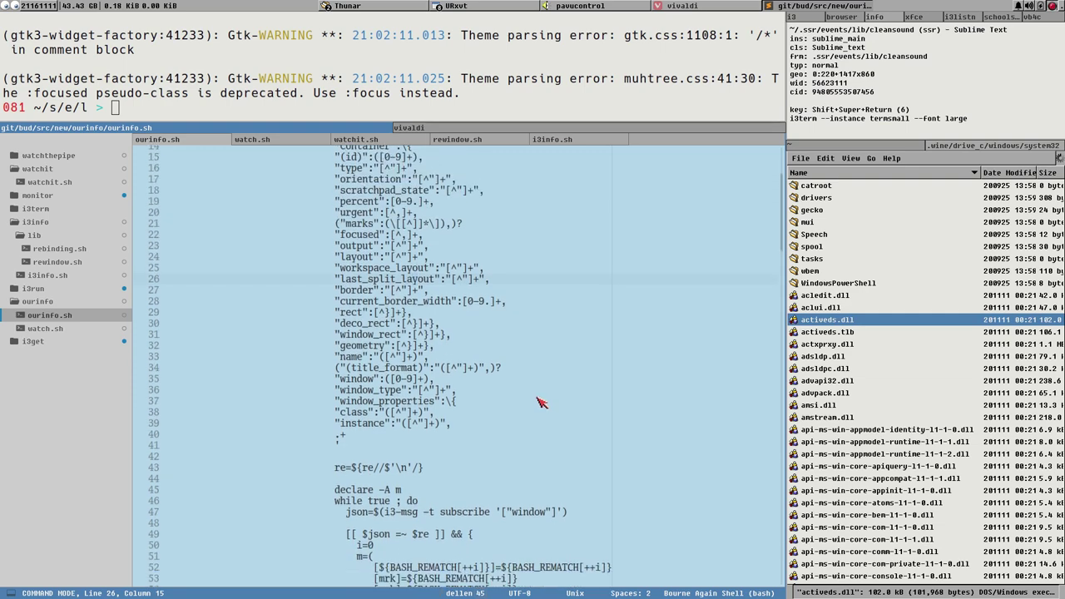
scroll(538, 403, down, 5)
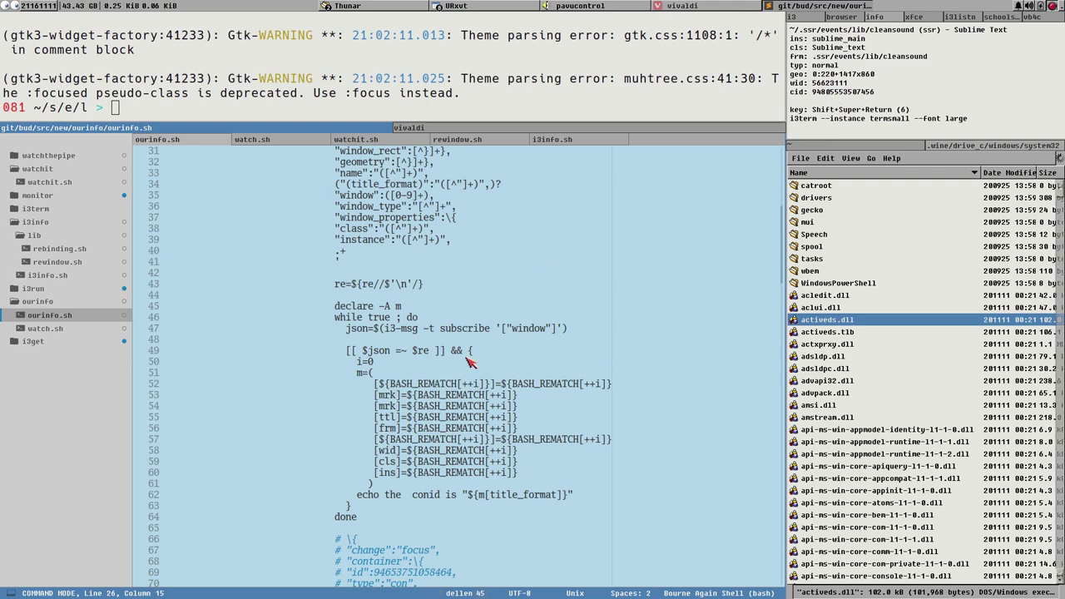
scroll(535, 343, up, 4)
scroll(535, 342, down, 5)
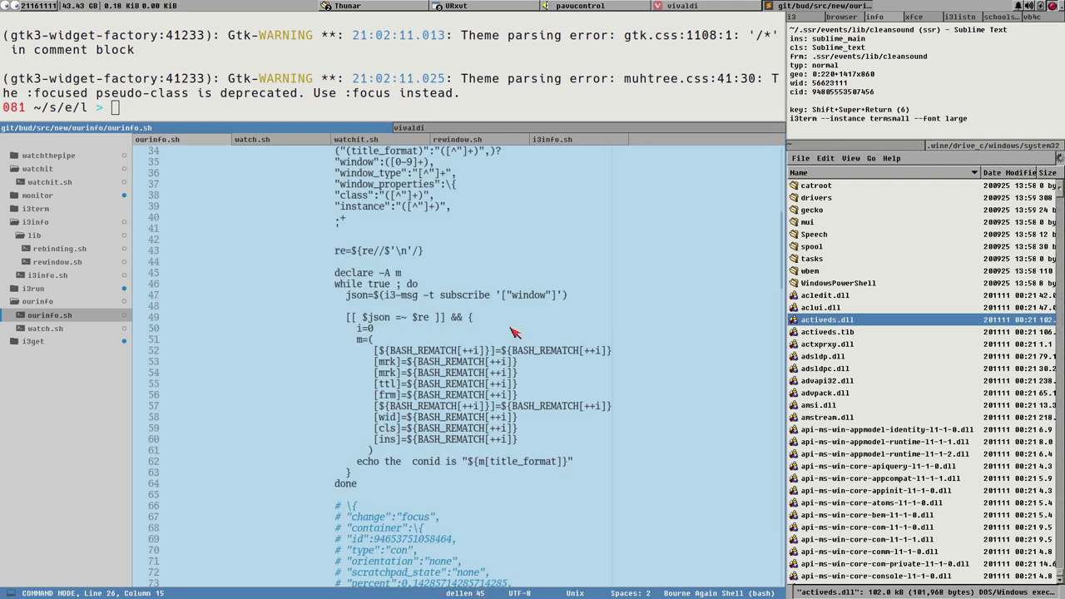
click(387, 298)
drag(386, 298, 561, 296)
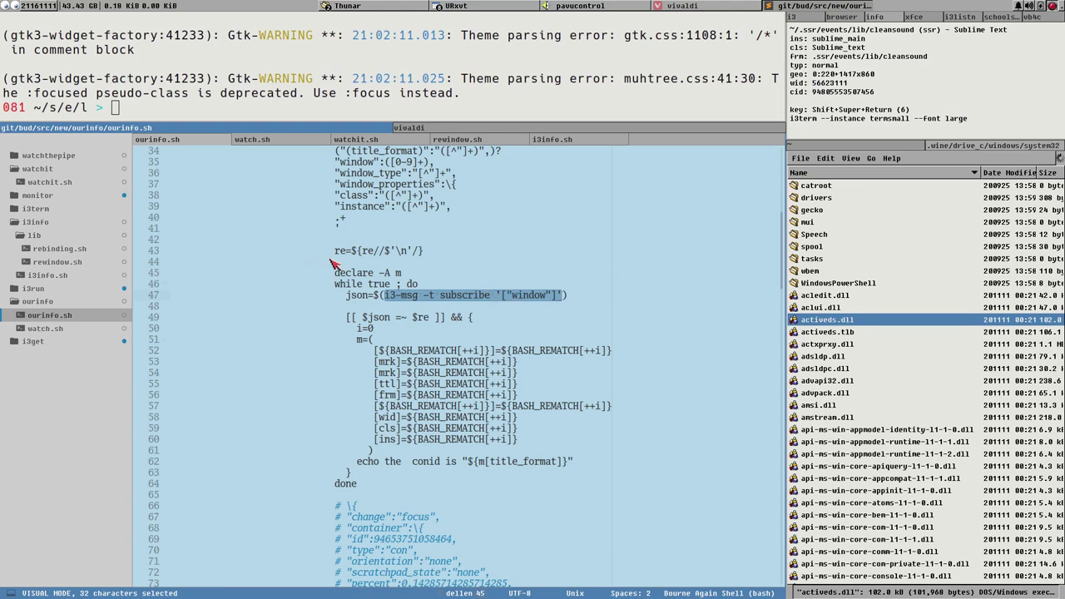
- Select the full Stack Overflow URL on line 3 and copy it
scroll(398, 208, up, 11)
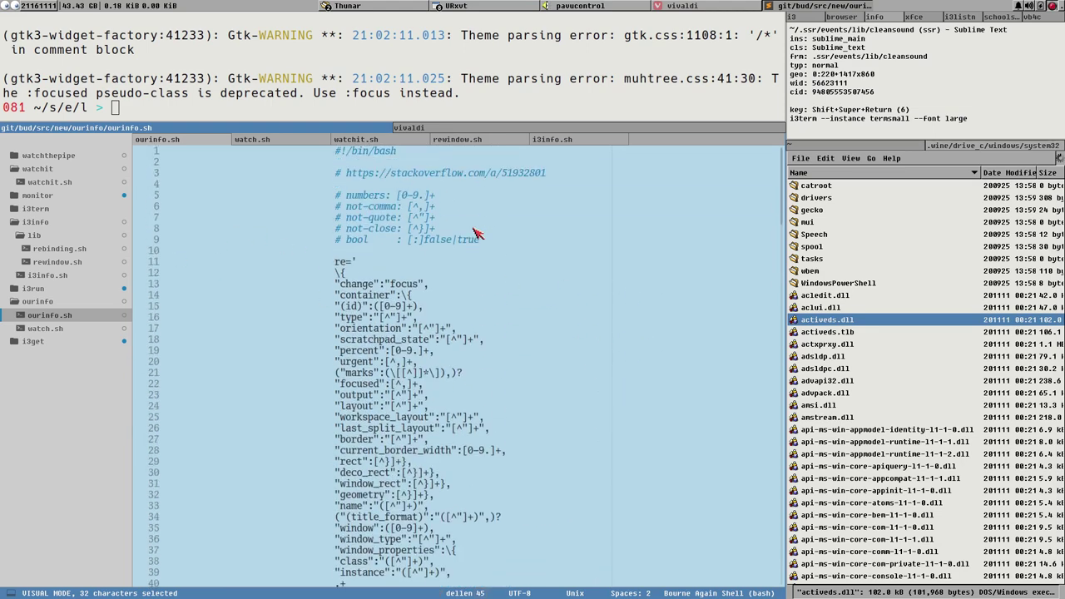
click(352, 172)
drag(352, 173, 413, 178)
click(561, 178)
click(352, 177)
drag(547, 175, 352, 187)
key(ctrl+c)
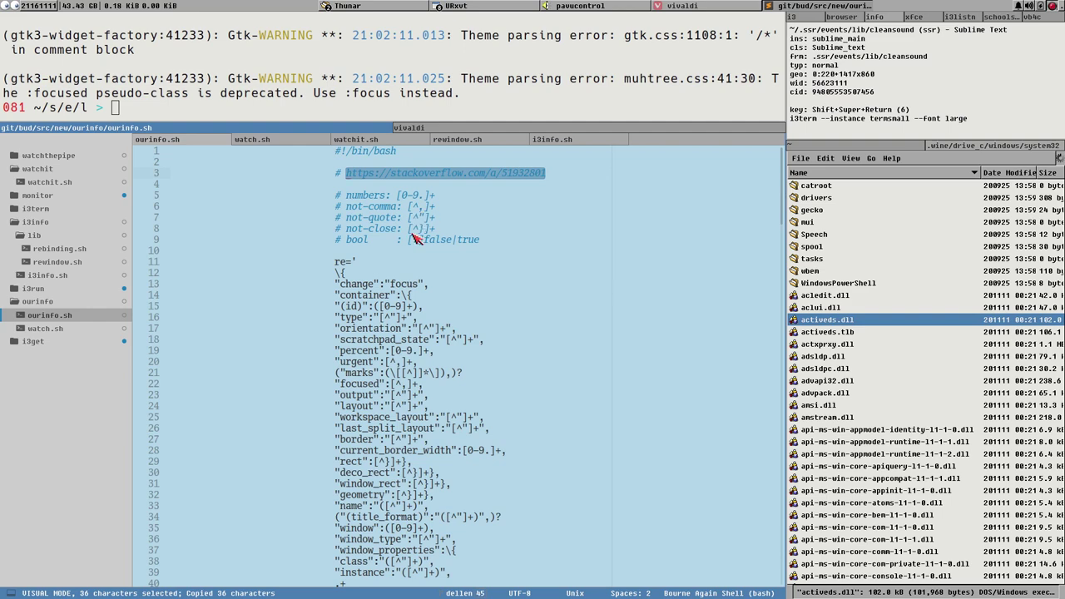
- Load the copied stackoverflow.com/a/51932801 answer in Vivaldi, then go back to ourinfo.sh
click(437, 129)
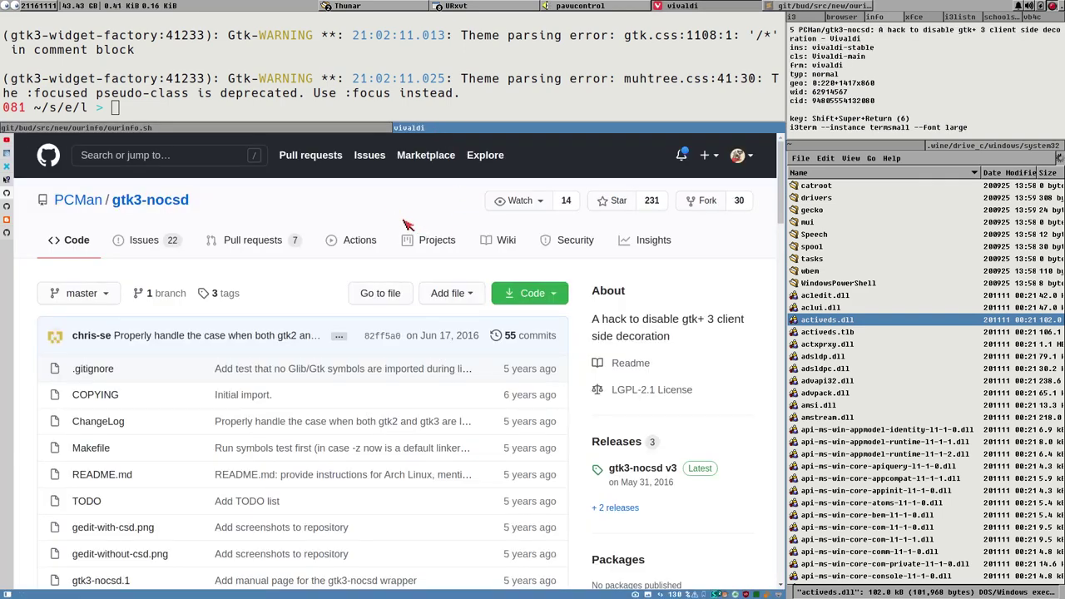
key(ctrl+l)
key(ctrl+v)
key(Return)
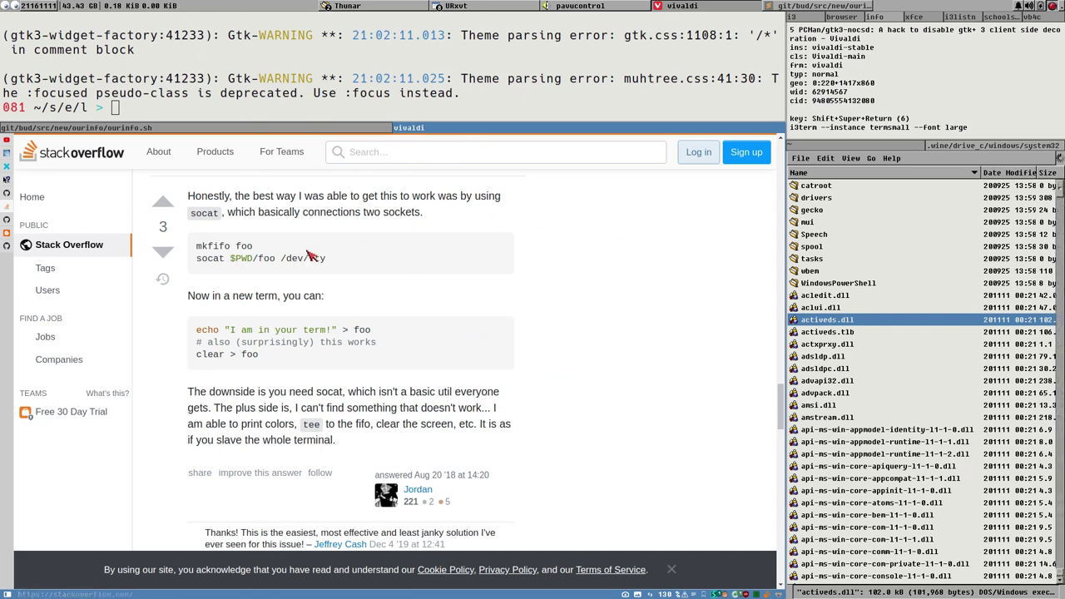
click(274, 129)
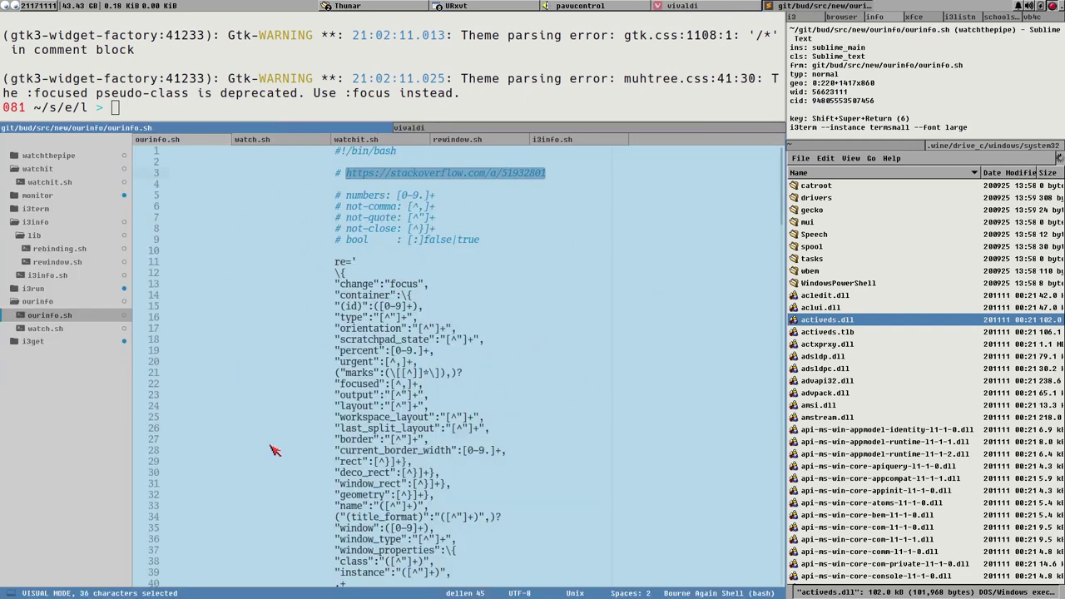
- Highlight the JSON regex on lines 13–30, then switch to rewindow.sh
drag(352, 285, 440, 470)
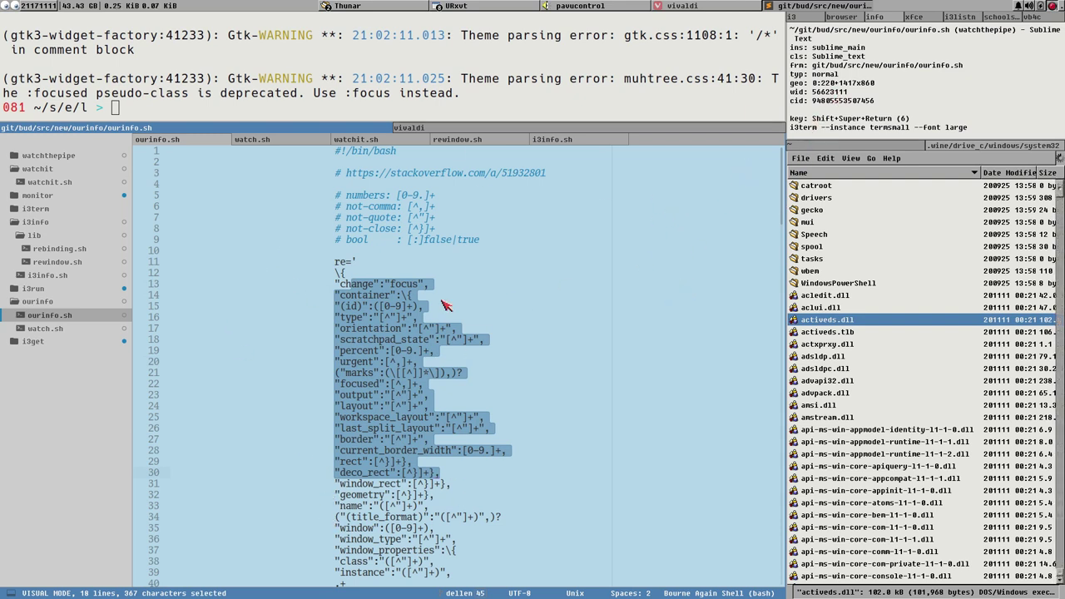
key(ctrl+Tab)
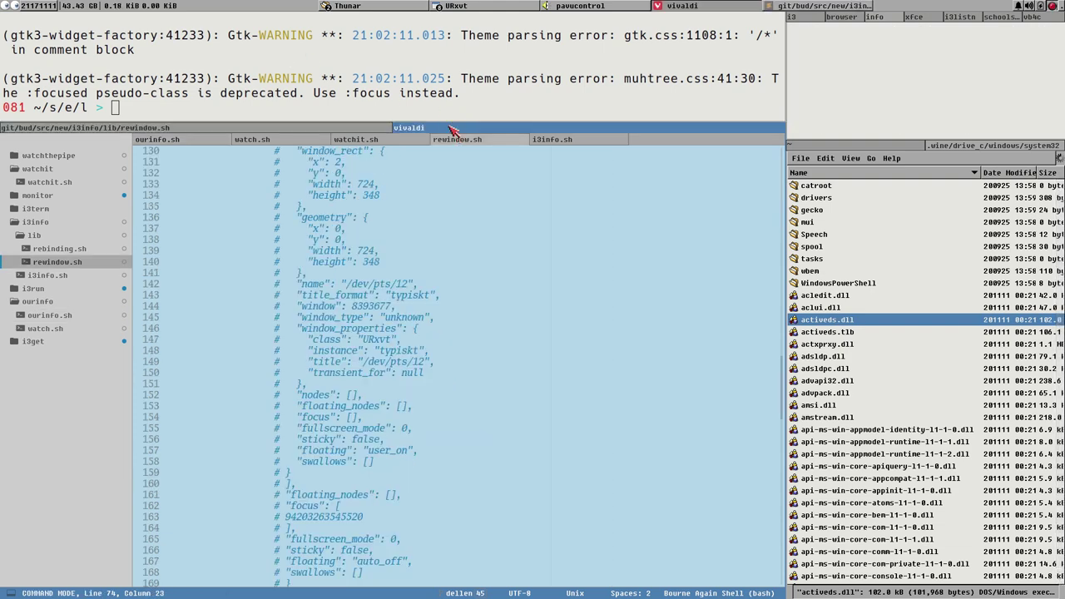
key(super+l)
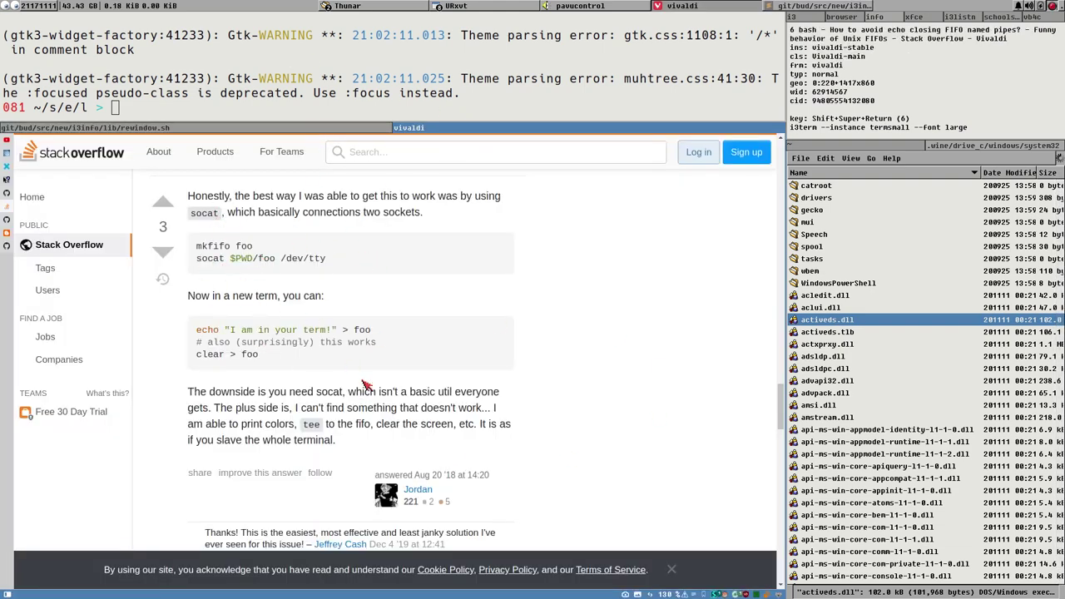
- Scroll through the Stack Overflow socat answer in Vivaldi, then return to rewindow.sh
scroll(399, 374, down, 3)
scroll(437, 378, up, 5)
scroll(457, 397, up, 3)
scroll(460, 401, down, 4)
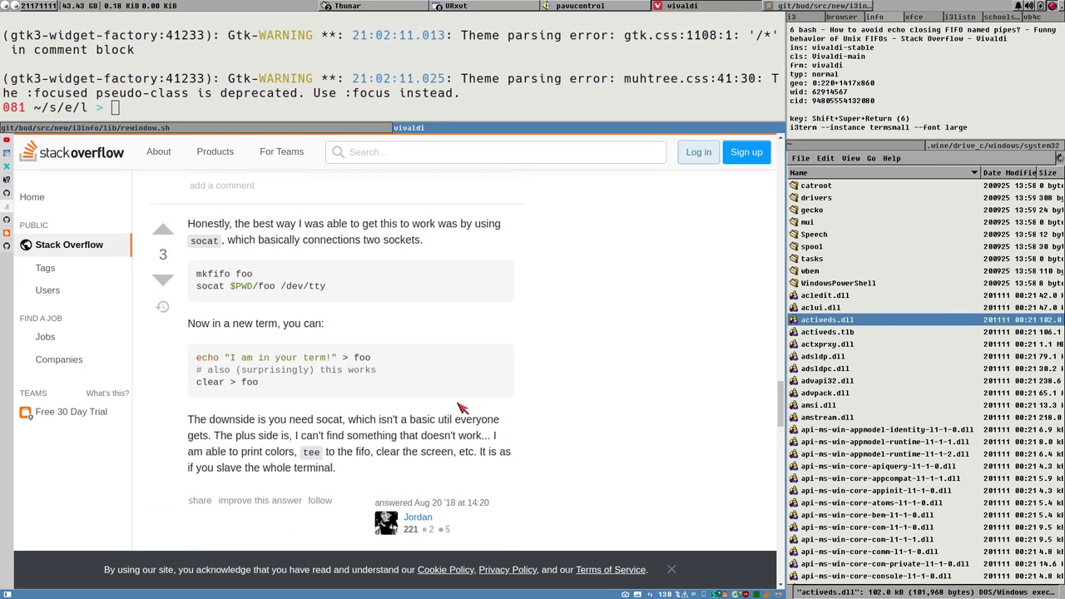
scroll(461, 407, up, 2)
scroll(462, 407, down, 3)
scroll(399, 333, up, 1)
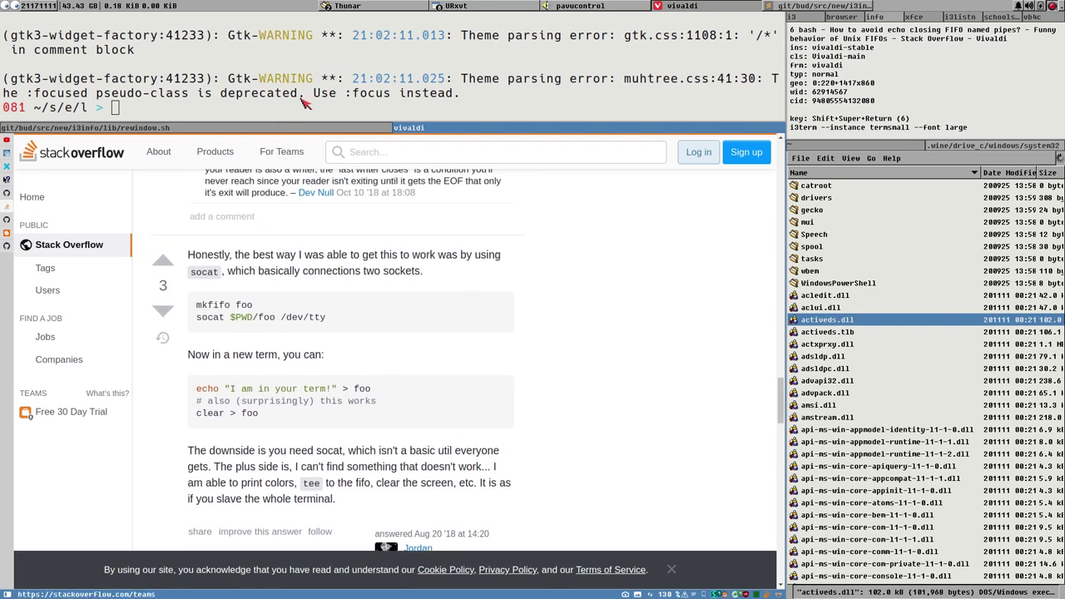
click(286, 128)
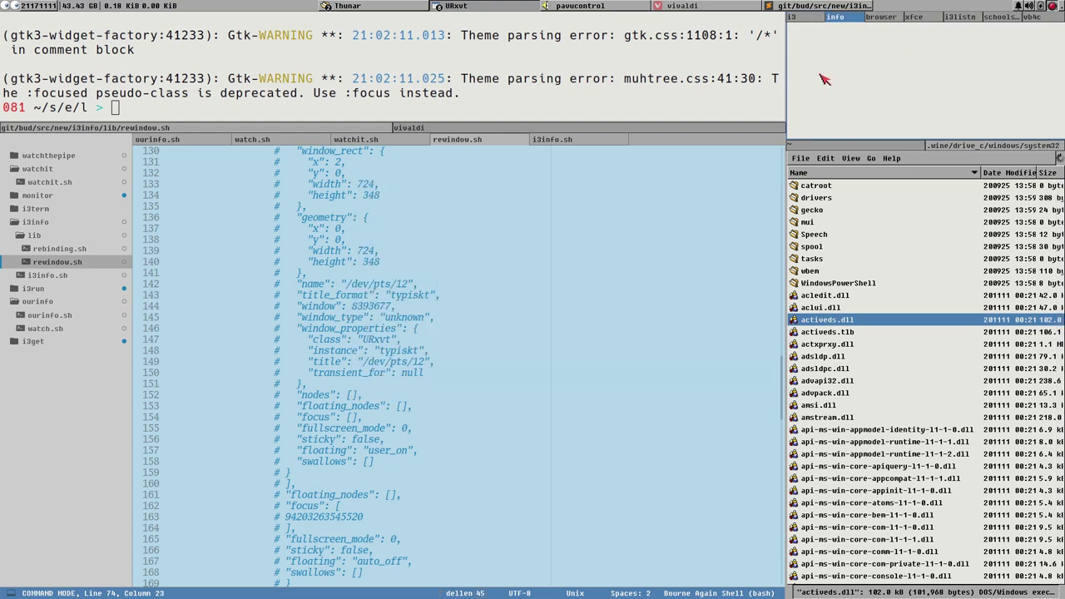
- Focus the rewindow.sh editor and expand the i3term project folder in the sidebar
click(676, 263)
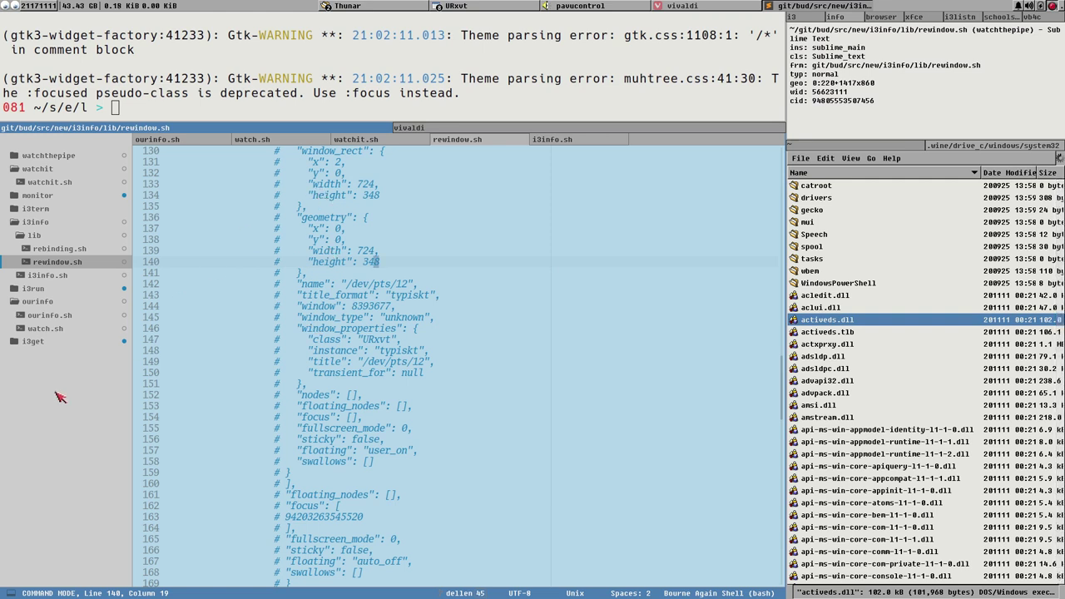
click(50, 208)
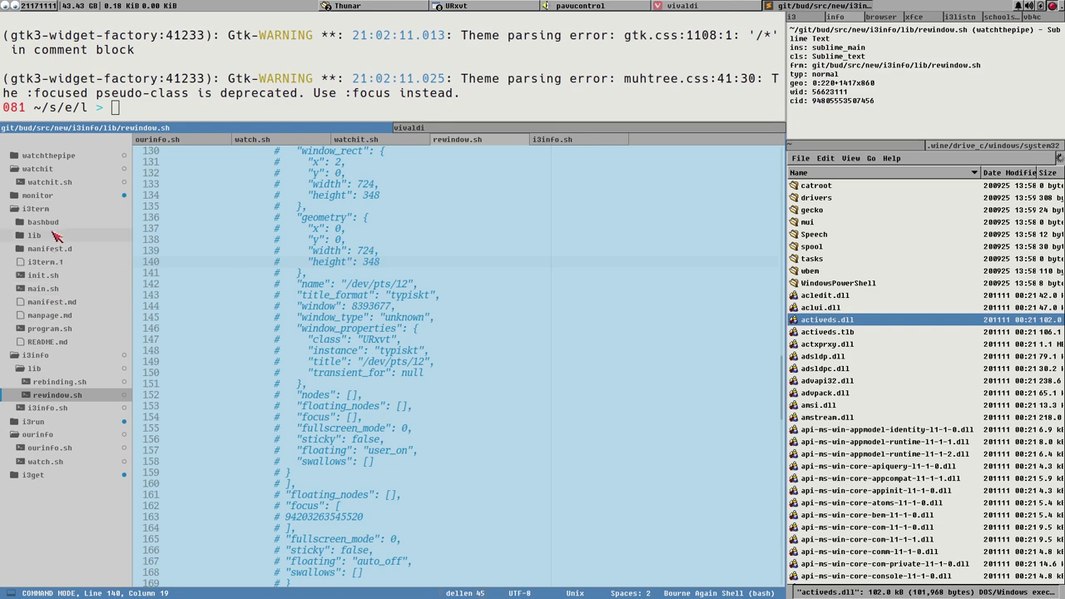
- Open i3term's main.sh, highlight the large-font fntlst line 21, and scroll through it
click(45, 288)
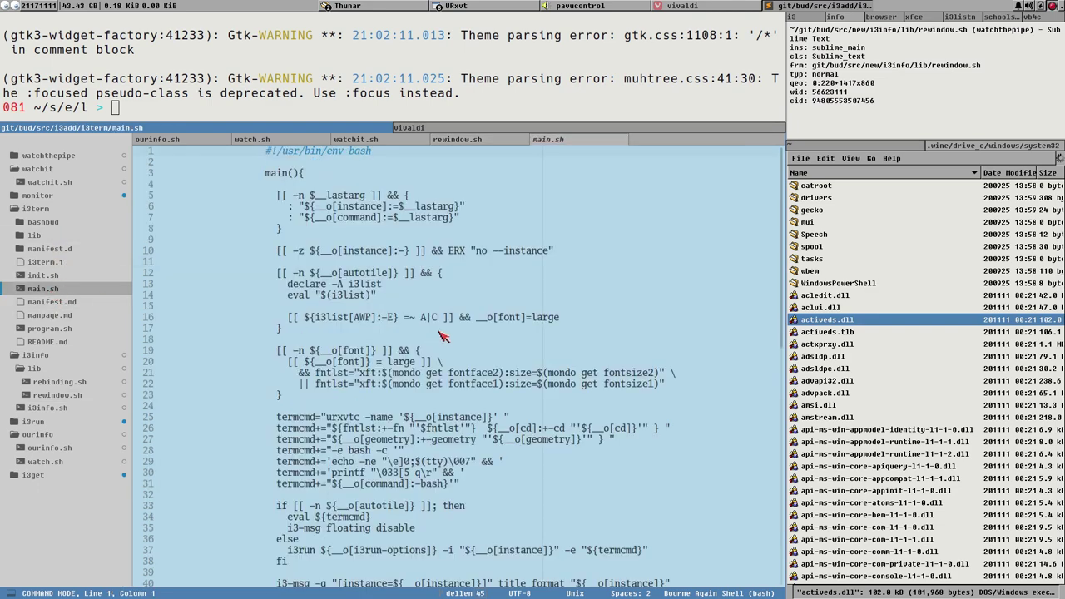
drag(316, 379, 662, 378)
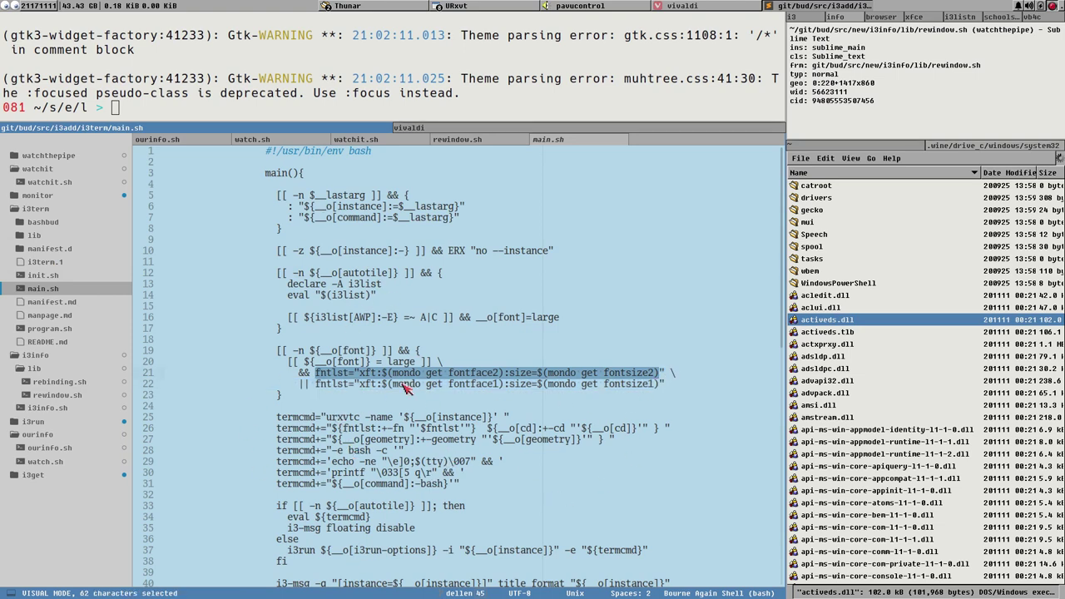
scroll(405, 371, down, 2)
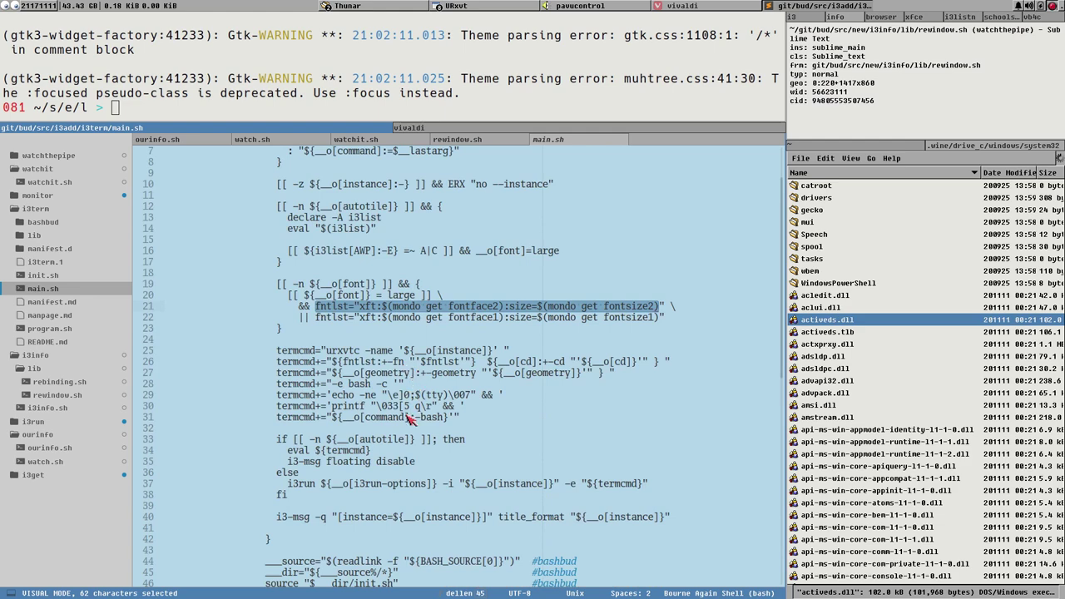
scroll(408, 420, up, 2)
scroll(407, 420, down, 2)
scroll(463, 399, up, 2)
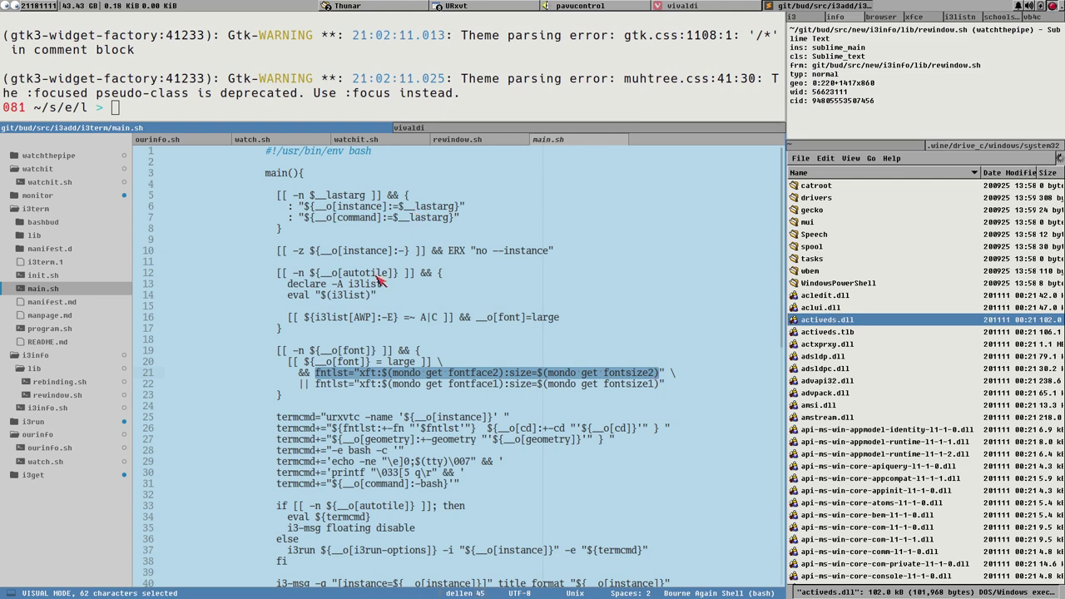
- Focus the small URxvt terminal, then bring Vivaldi forward and open GitHub from its sidebar
click(895, 63)
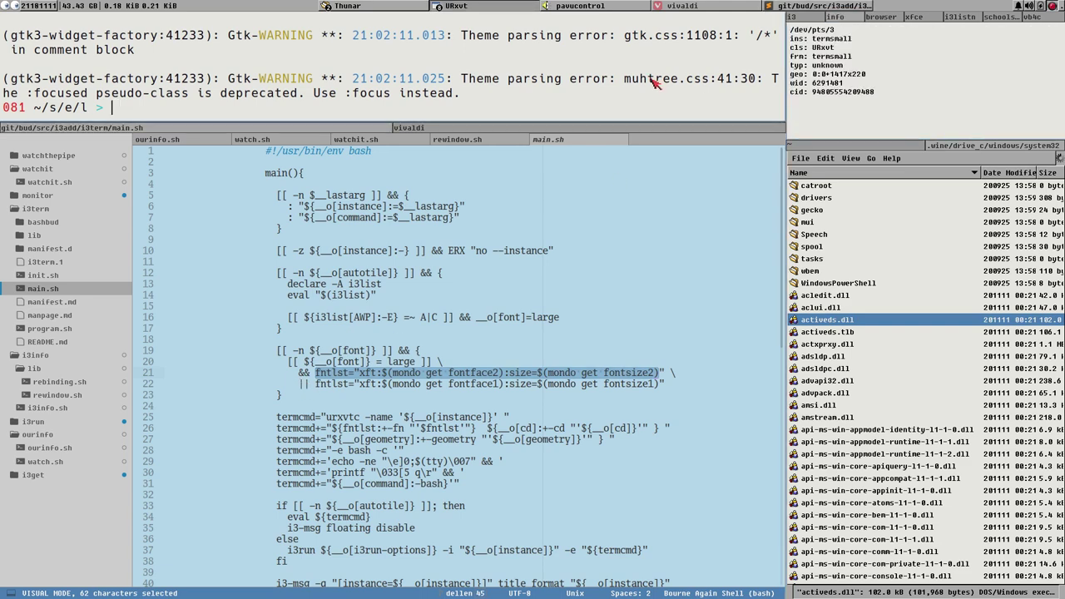
click(836, 283)
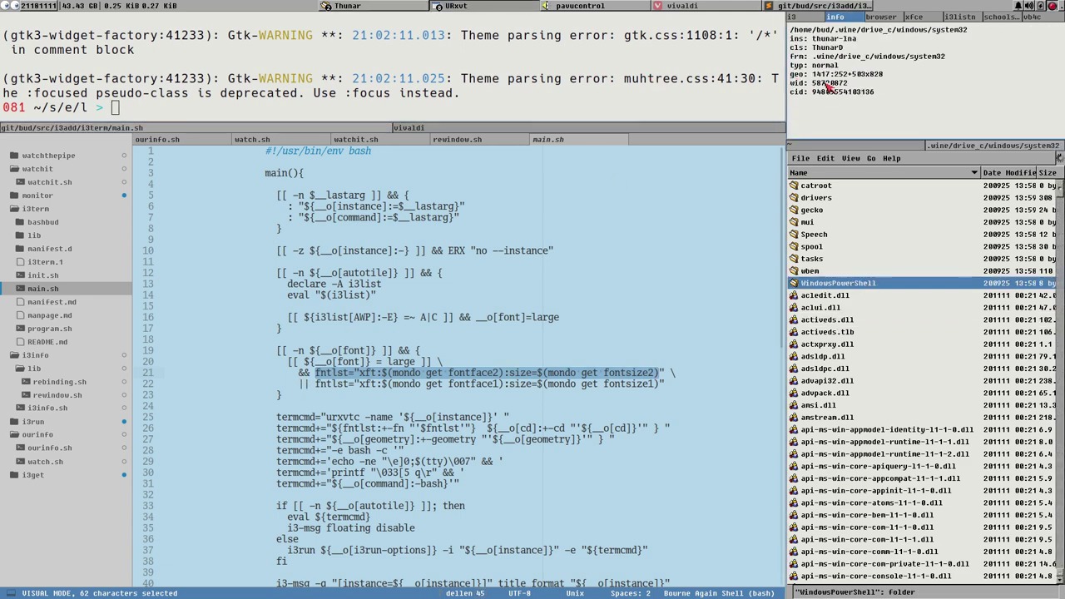
mouse_move(821, 73)
click(432, 130)
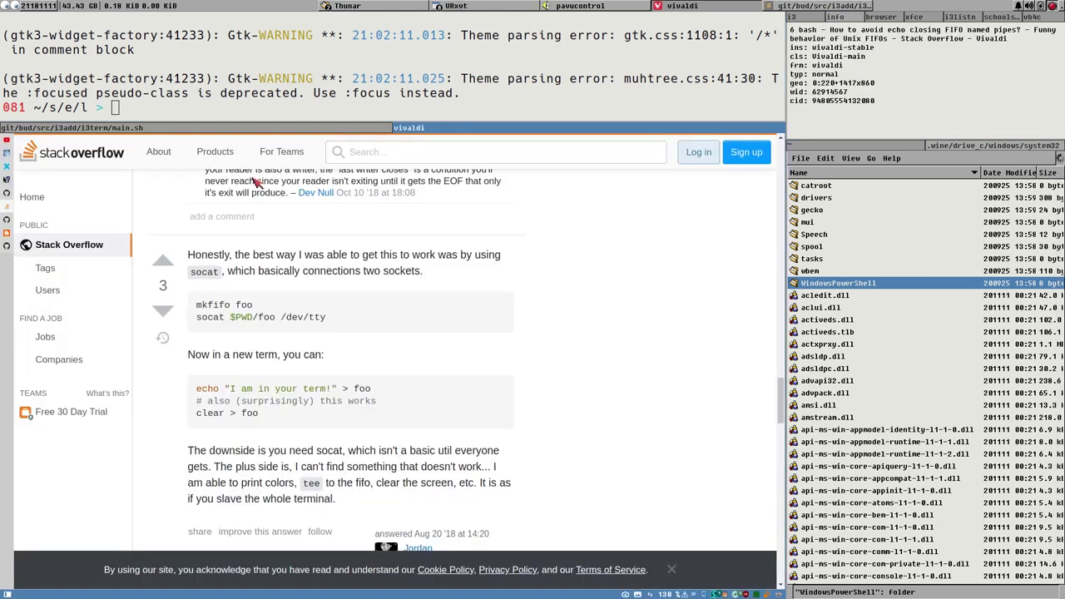
click(8, 193)
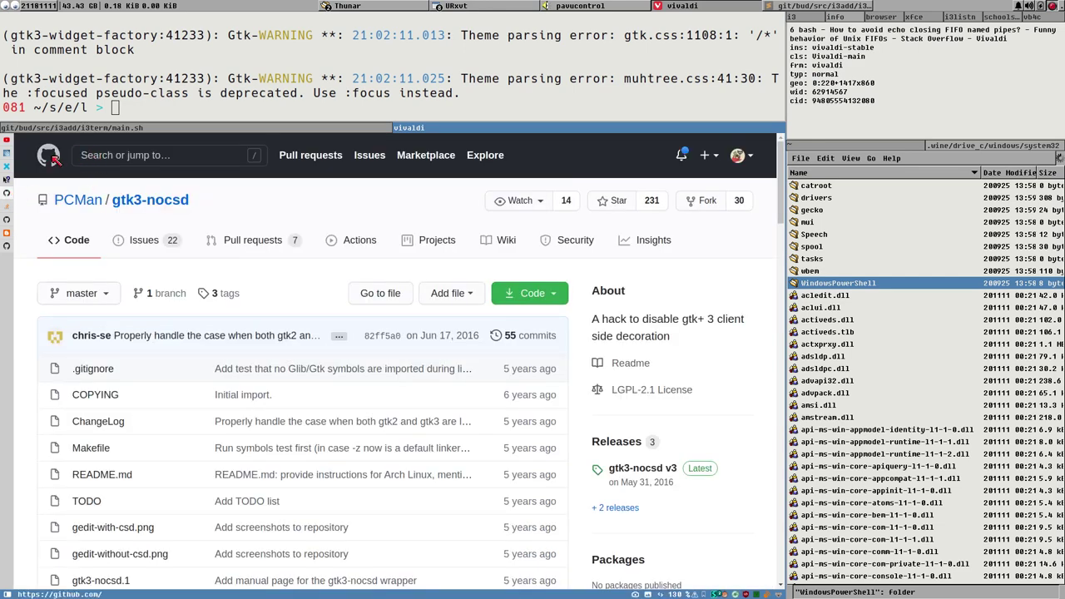